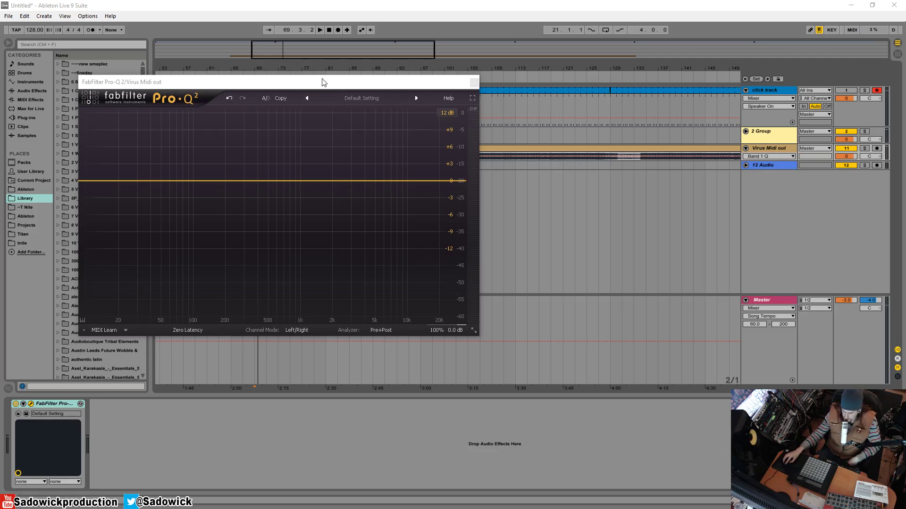
Step: Resize the FabFilter Pro-Q 2 window to Extra Large and reposition it over the arrangement
left_click_drag(330, 84, 315, 71)
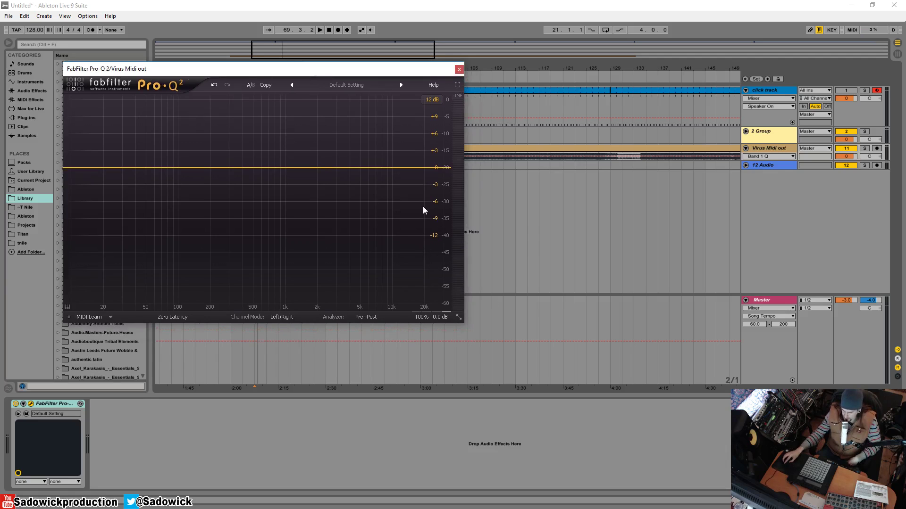
left_click(458, 317)
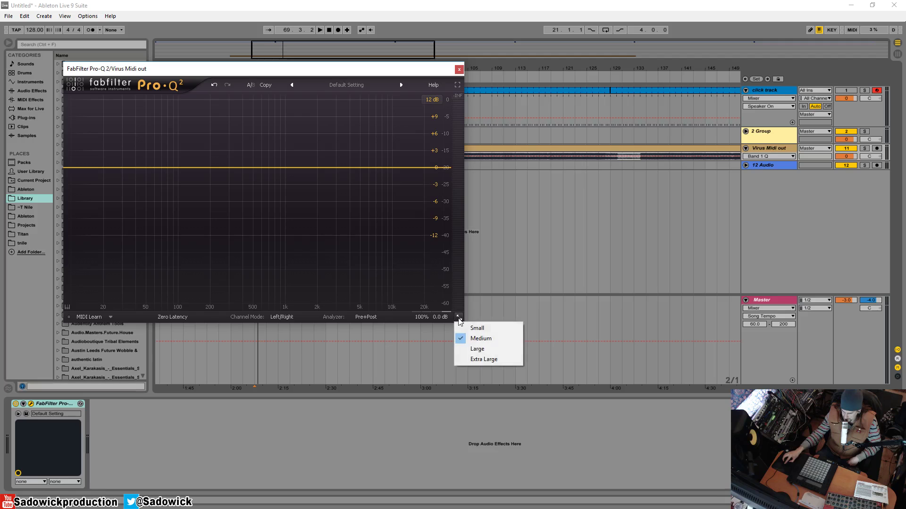
left_click(472, 359)
mouse_move(394, 73)
left_mouse_down()
mouse_move(388, 79)
mouse_move(399, 76)
left_mouse_up()
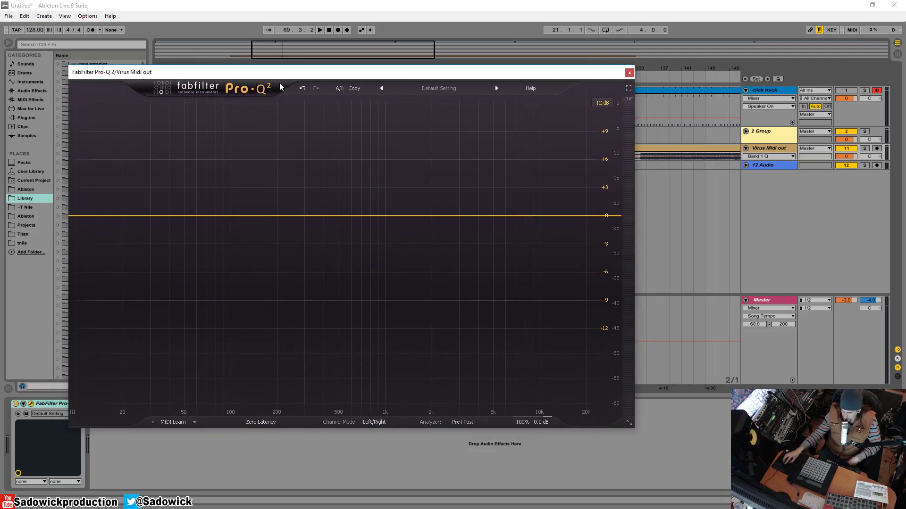
Step: Play the project briefly and stop it, to examine the Virus Midi out track's spectrum in the EQ analyzer
key("space")
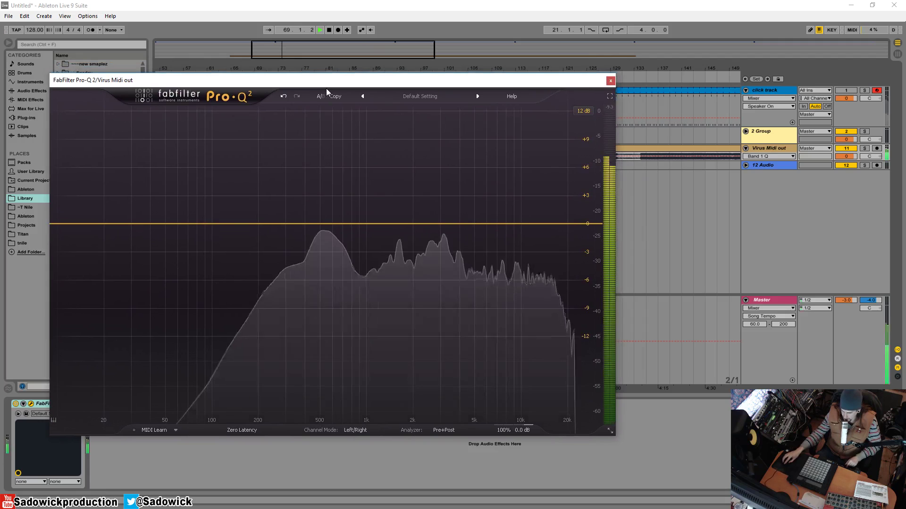
key("space")
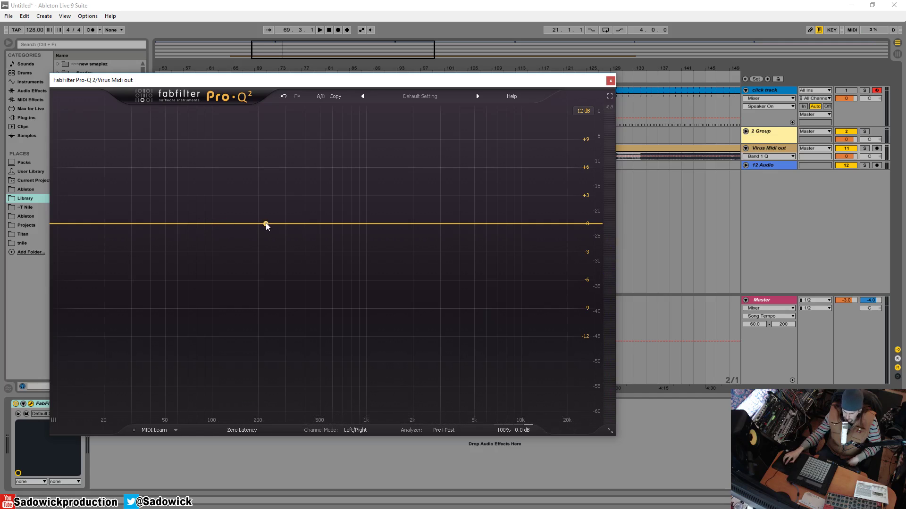
Step: Add bell bands at about 1049 Hz and 248 Hz, a low cut at the lowest frequencies and a high cut at about 19677 Hz
left_click(434, 224)
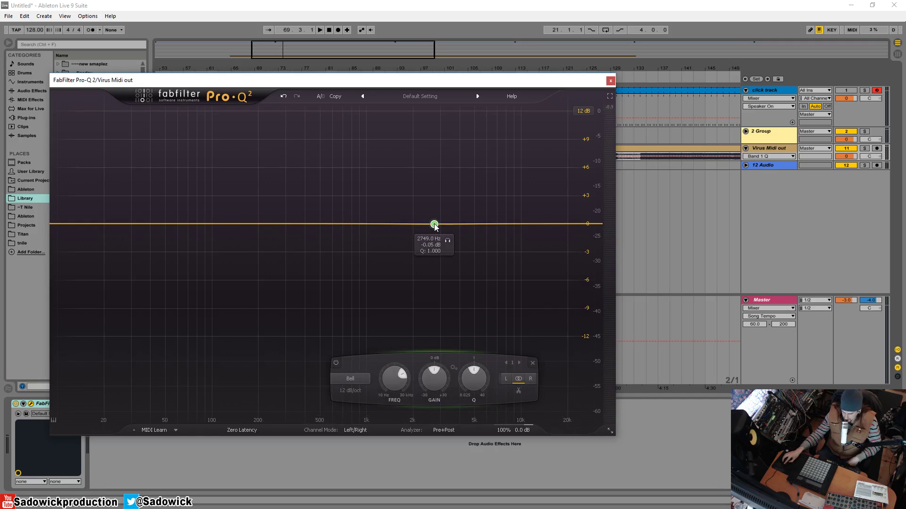
left_click_drag(434, 225, 320, 203)
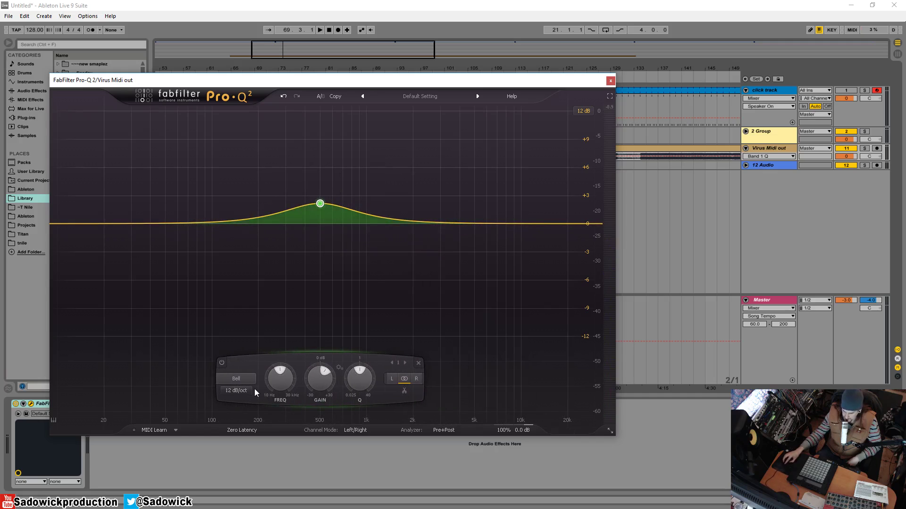
left_click_drag(320, 203, 370, 223)
left_click(273, 224)
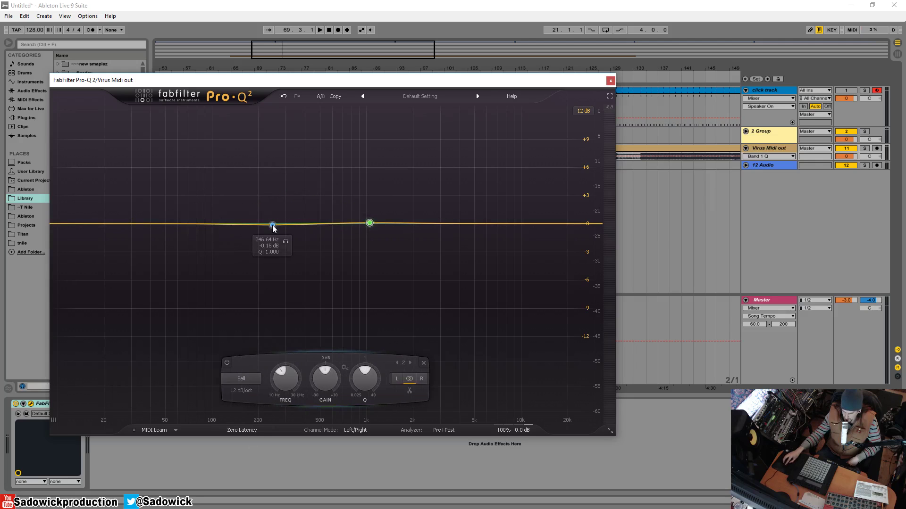
mouse_move(273, 225)
left_mouse_down()
mouse_move(275, 198)
mouse_move(274, 218)
left_mouse_up()
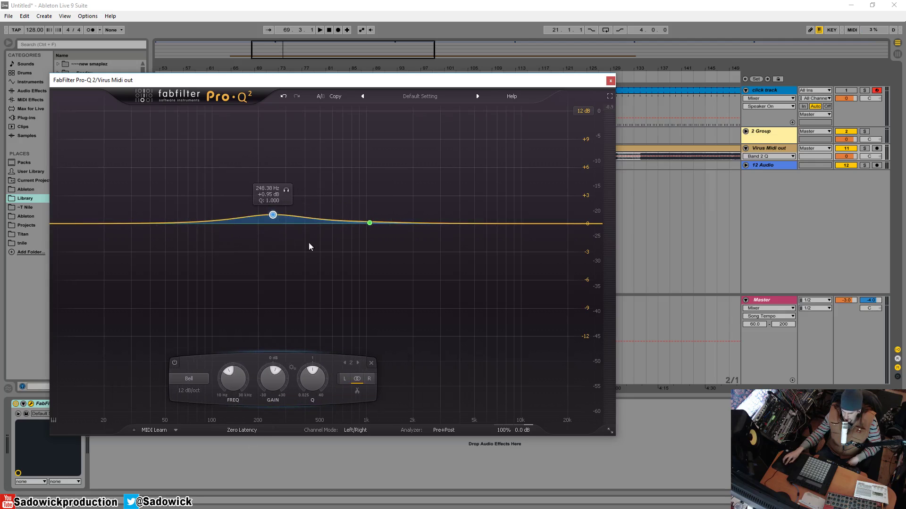
left_click(76, 223)
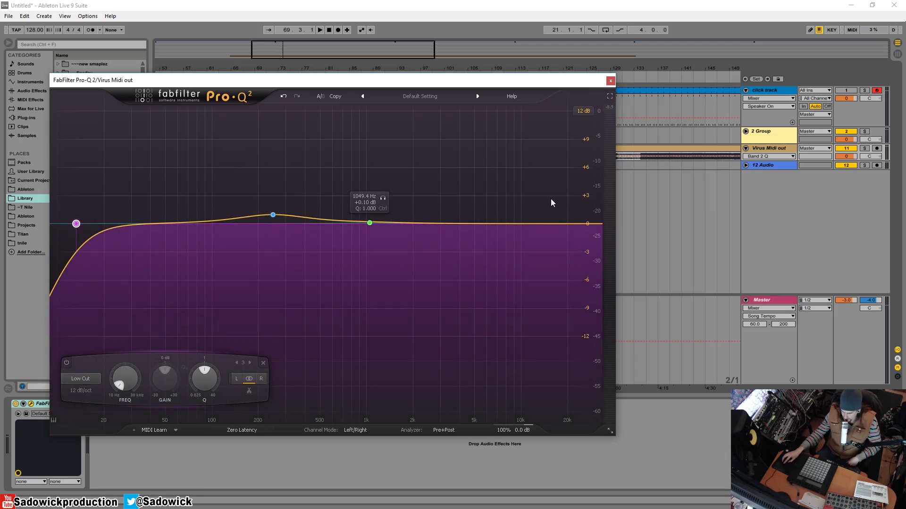
left_click(566, 224)
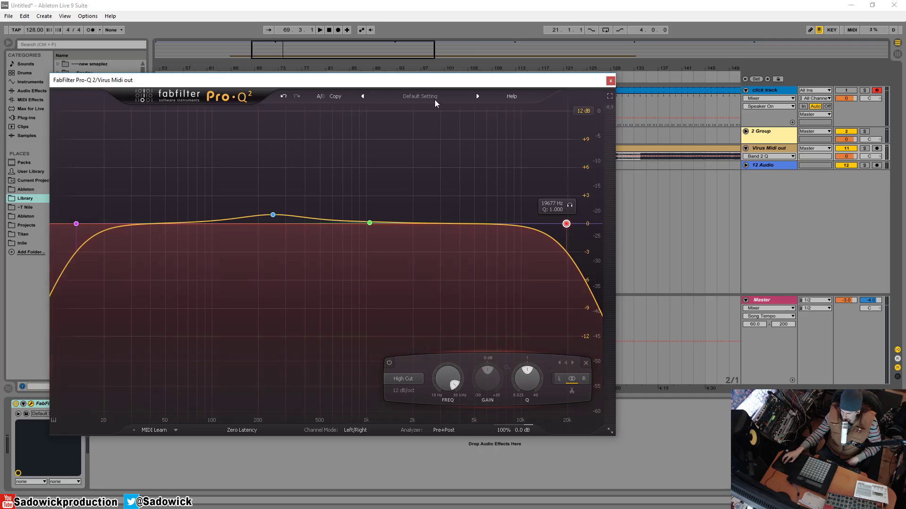
Step: Reload the Default Setting preset to clear all EQ bands
left_click(429, 98)
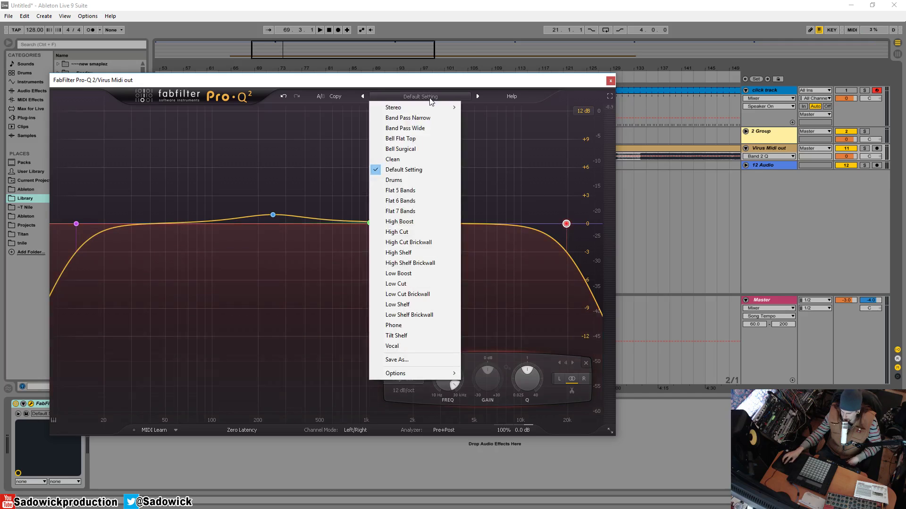
left_click(419, 170)
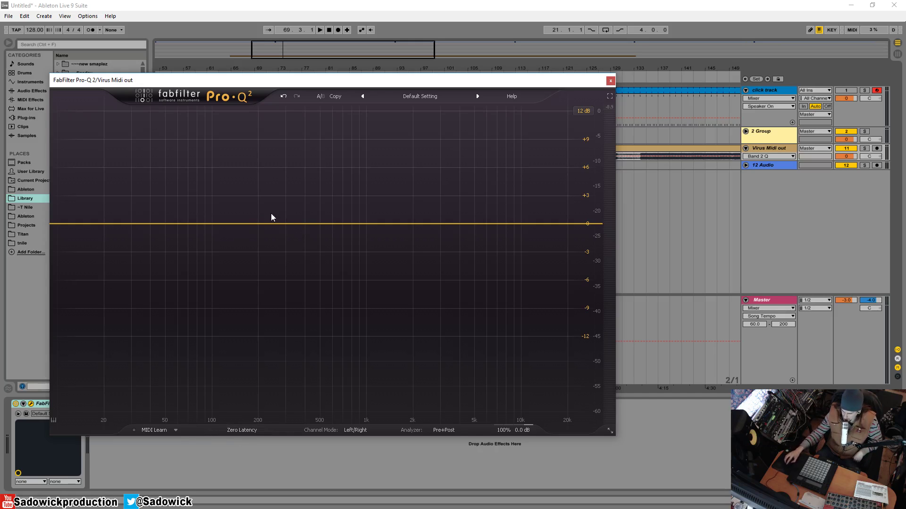
Step: Add a bell band, boost it about 6.6 dB at 307 Hz, and move it to about 433 Hz with a 2.3 dB cut
left_click(284, 225)
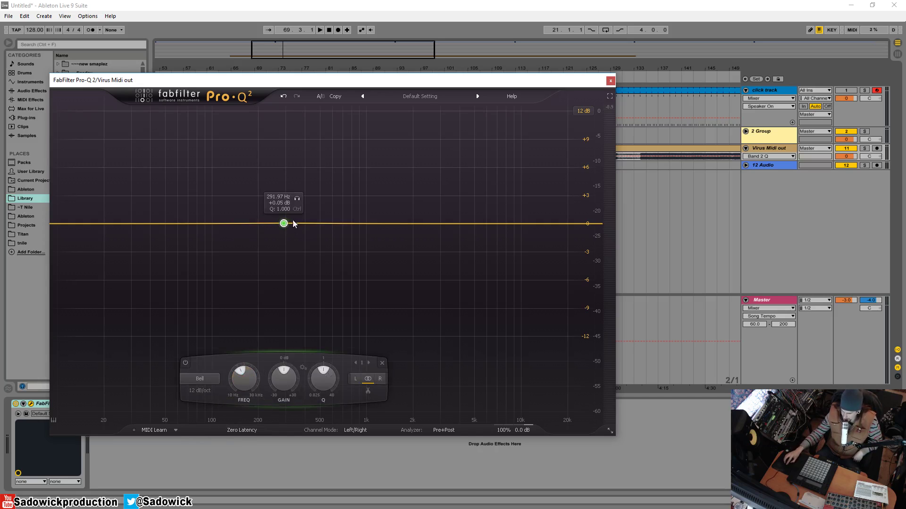
left_click_drag(284, 224, 286, 161)
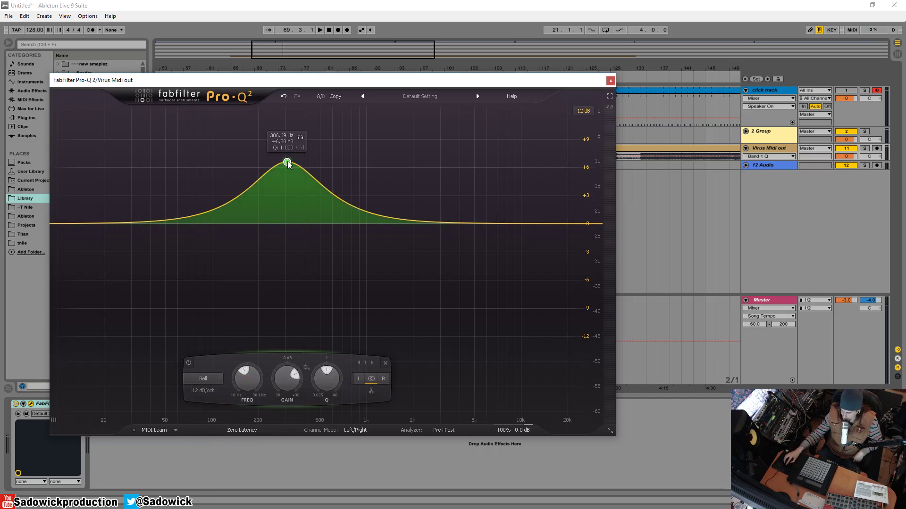
left_click_drag(289, 165, 311, 244)
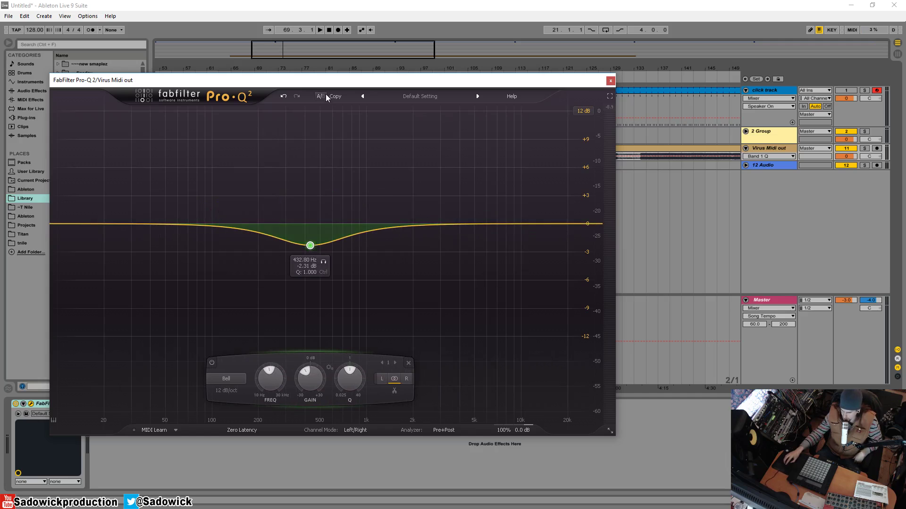
left_click_drag(312, 81, 331, 82)
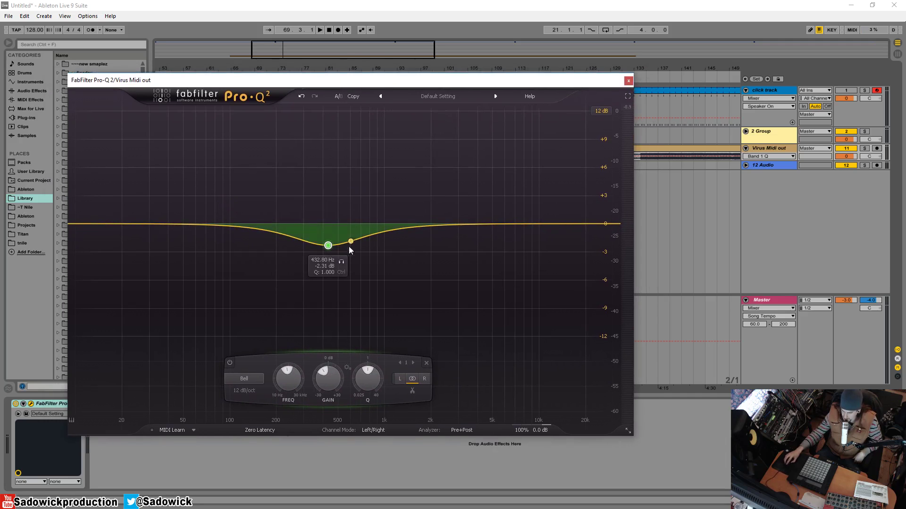
Step: Sweep the bell band through cuts at about 222 Hz and 363 Hz, ending on a boost of nearly 6 dB near 243 Hz
left_click_drag(329, 246, 300, 222)
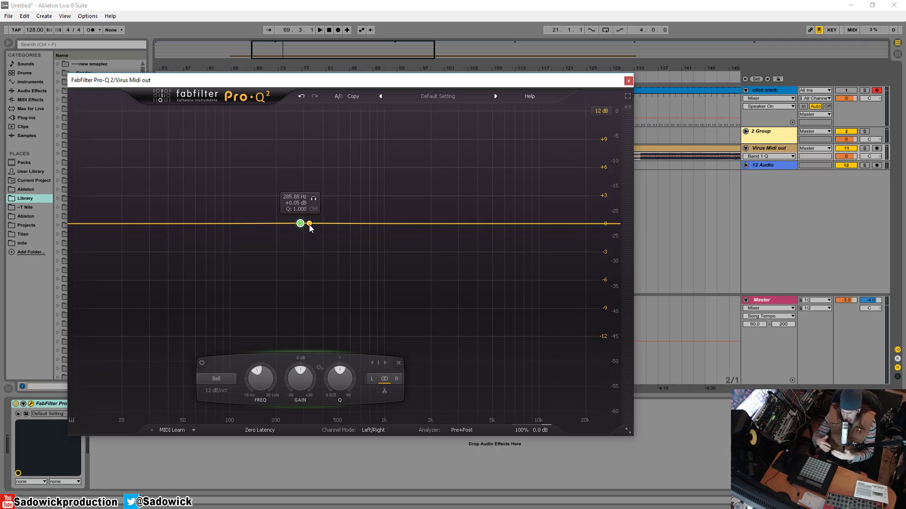
left_click_drag(300, 223, 282, 279)
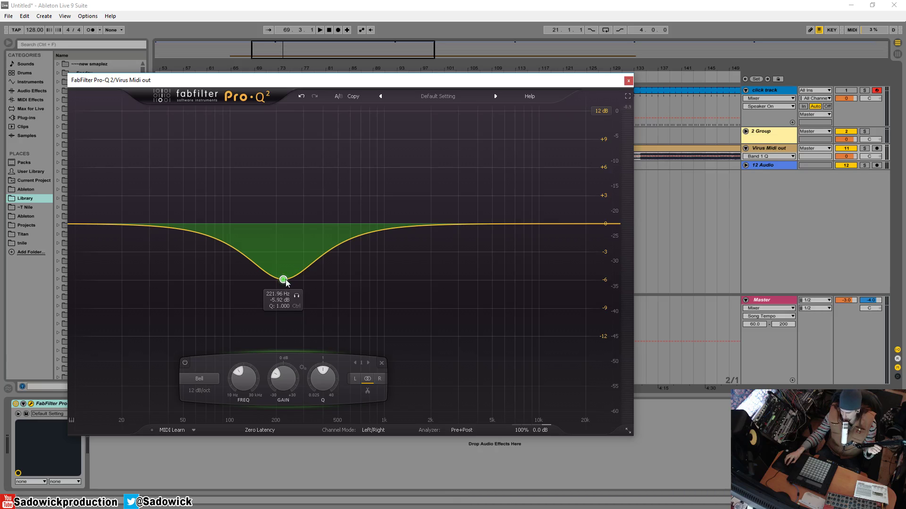
left_click_drag(283, 279, 318, 255)
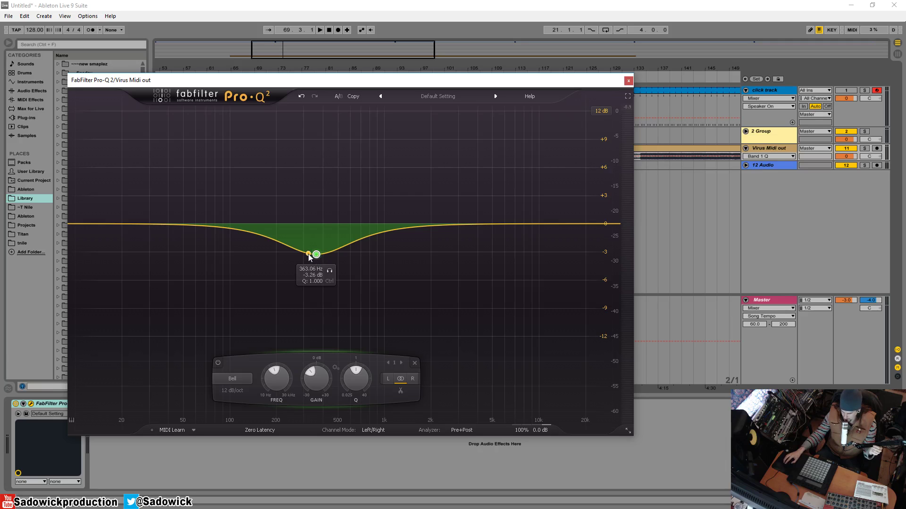
left_click_drag(315, 257, 289, 170)
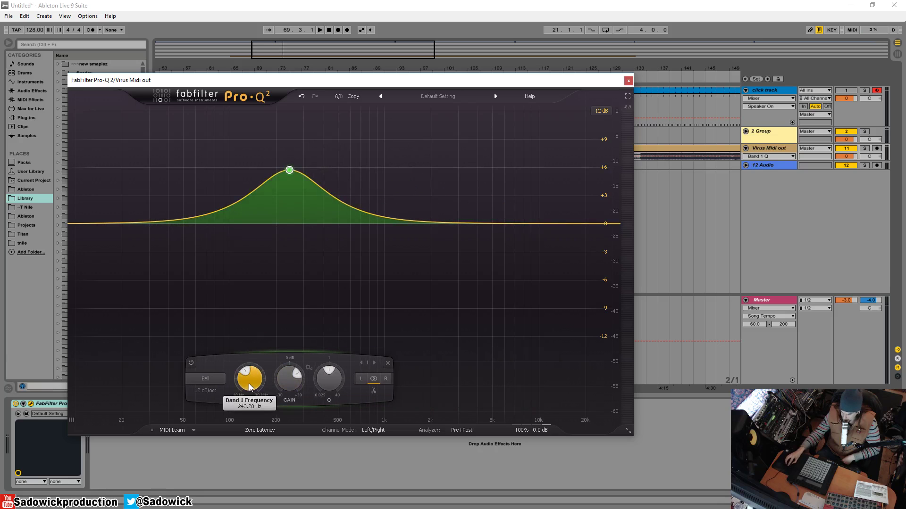
Step: Fine-tune the bell band to about 243 Hz, +5.87 dB gain and a Q of about 0.97
left_click_drag(248, 383, 284, 367)
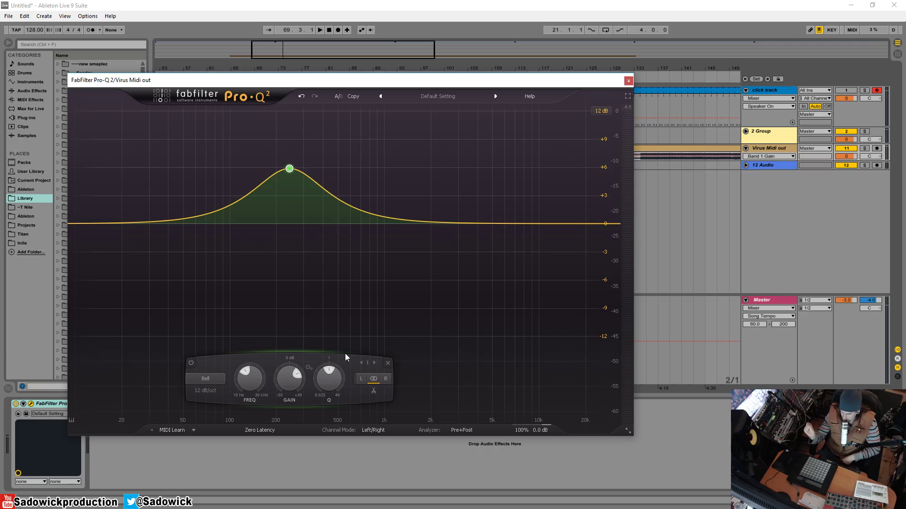
left_click_drag(332, 377, 316, 408)
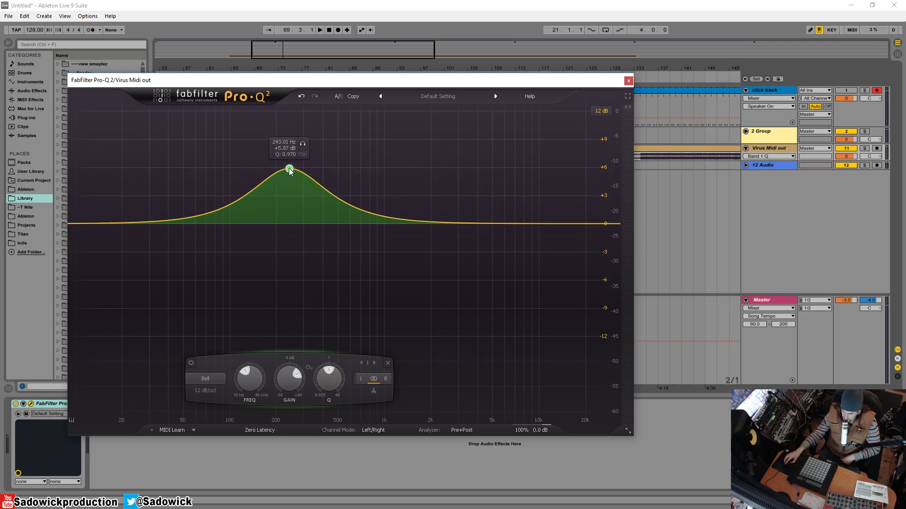
Step: Move the bell band to about 284 Hz with +5.37 dB gain and narrow it to a Q of about 1.9
left_click_drag(290, 171, 301, 175)
scroll(300, 175, "up", 8)
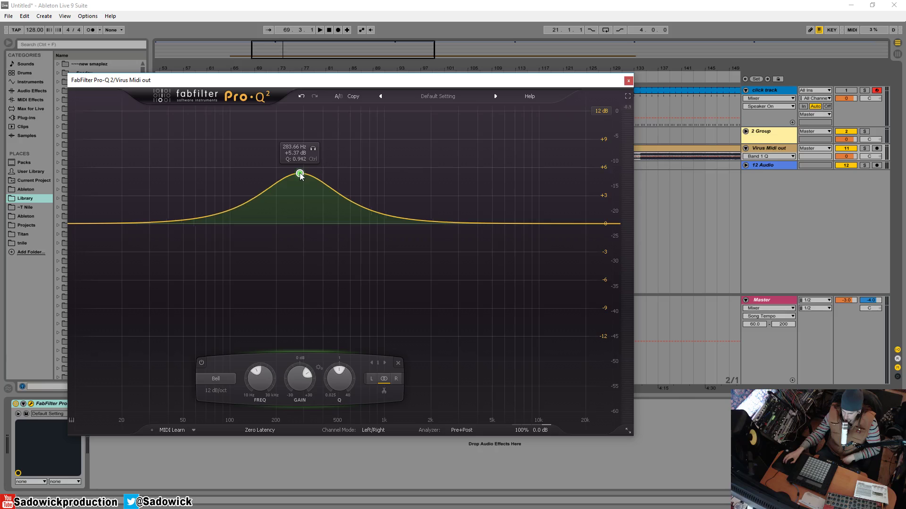
scroll(301, 175, "down", 6)
scroll(301, 174, "up", 3)
scroll(300, 176, "down", 2)
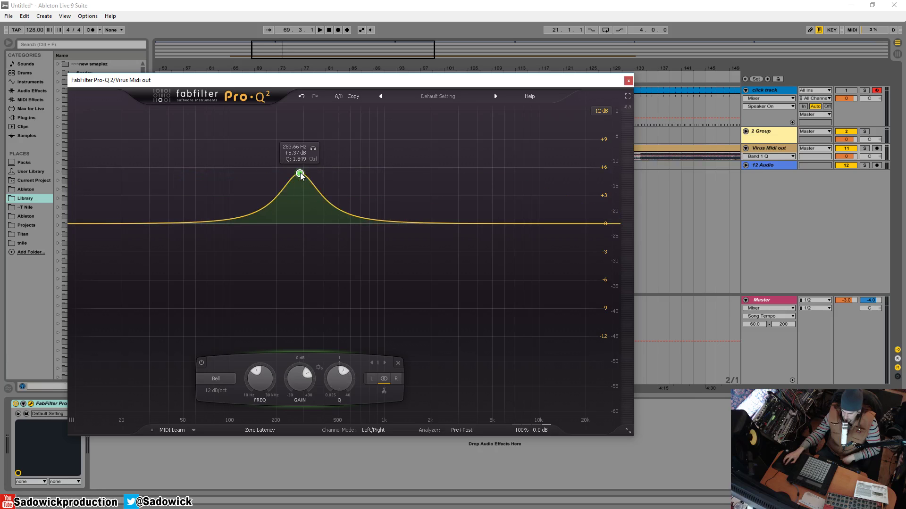
Step: Narrow the bell to a Q of about 4.8 at 619 Hz, and to about 9.2 at 3959 Hz with +1.55 dB gain
left_click_drag(301, 176, 352, 197)
scroll(187, 209, "up", 4)
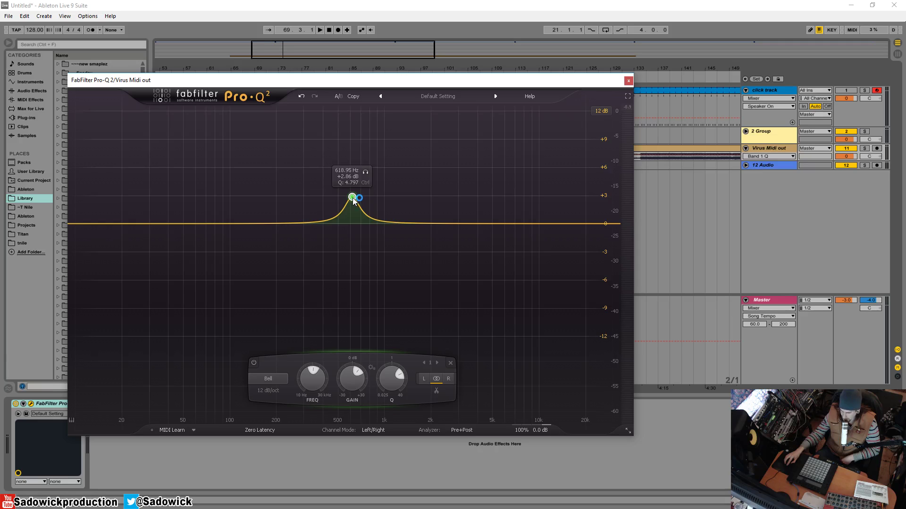
left_click_drag(354, 201, 477, 214)
scroll(203, 287, "down", 2)
scroll(208, 260, "up", 5)
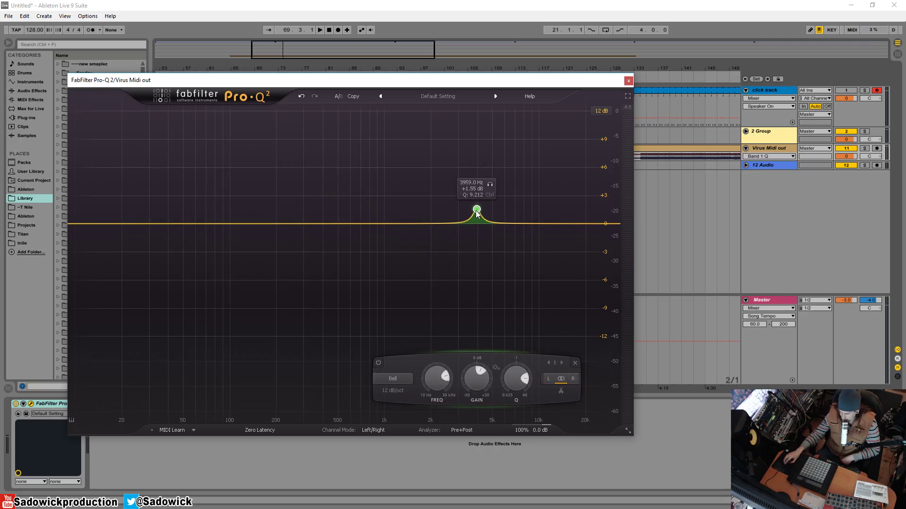
Step: Widen the bell band to a Q of about 1.39 and shift it to about 4130 Hz with +1.50 dB gain
scroll(476, 214, "down", 5)
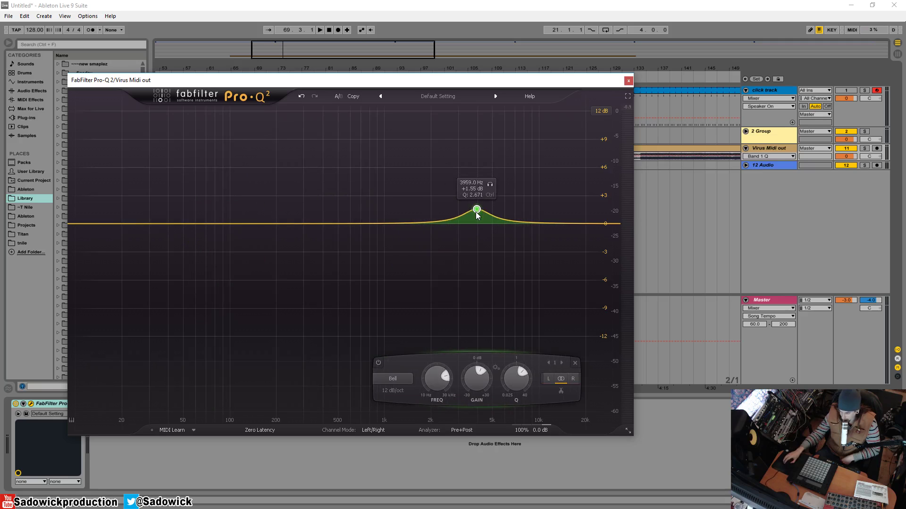
scroll(477, 215, "down", 3)
left_click_drag(477, 216, 481, 213)
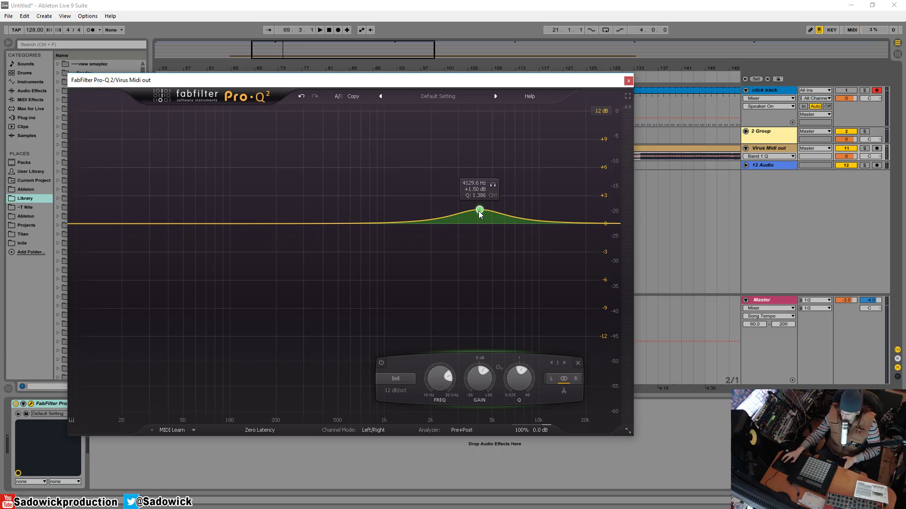
Step: Change the band's shape to Low Shelf and place it at about 106 Hz with about -5.4 dB gain
left_click_drag(480, 212, 342, 227)
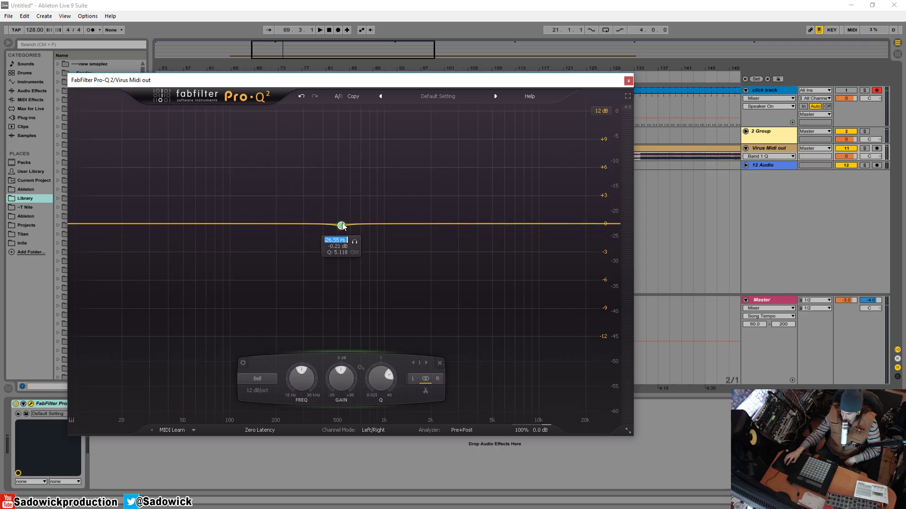
left_click(258, 380)
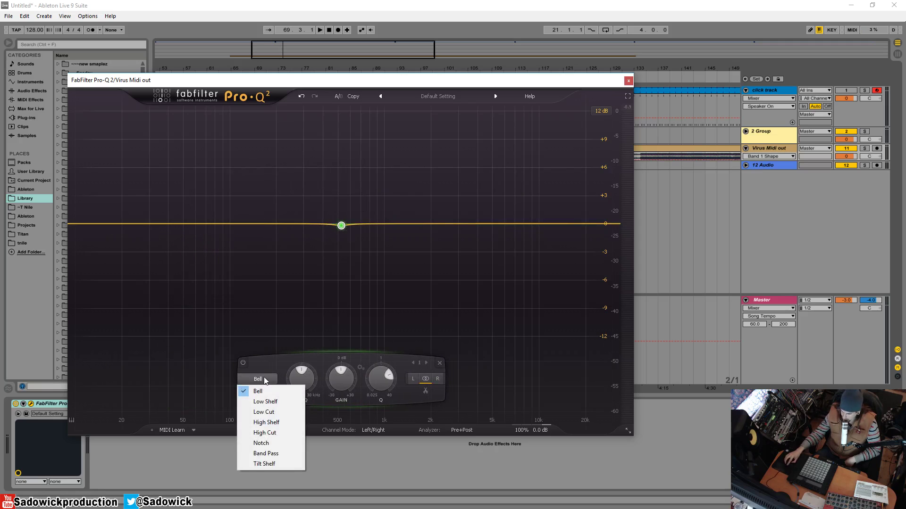
left_click(272, 405)
left_click_drag(342, 225, 233, 274)
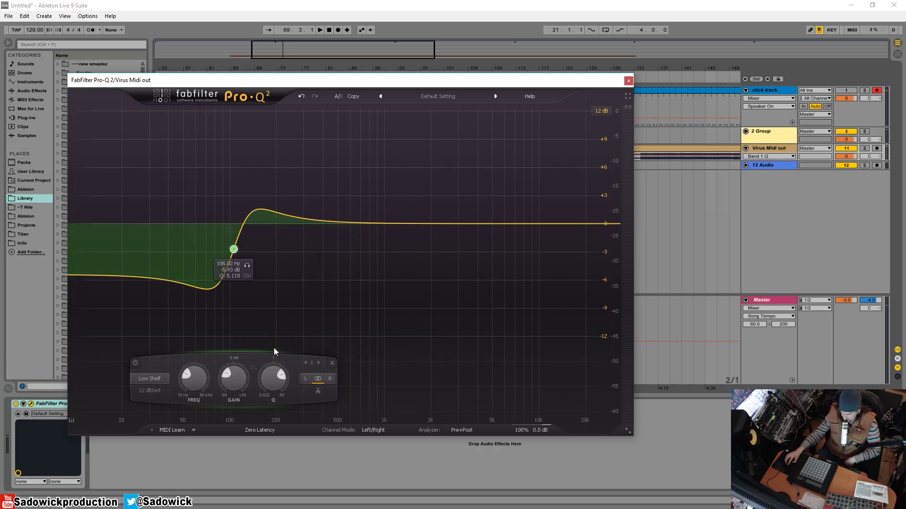
Step: Reset the low shelf's Q to 1.000 and move it to about 74 Hz with about -5.7 dB gain
mouse_move(278, 374)
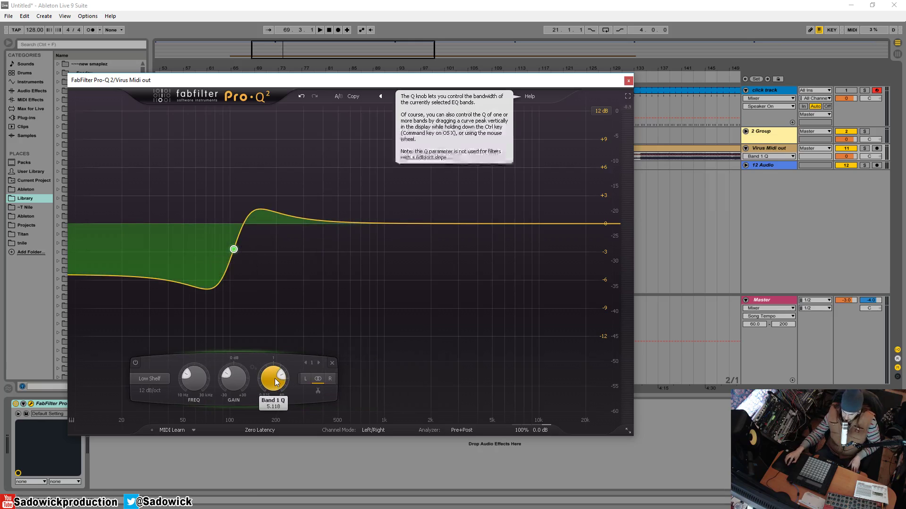
double_click(274, 378)
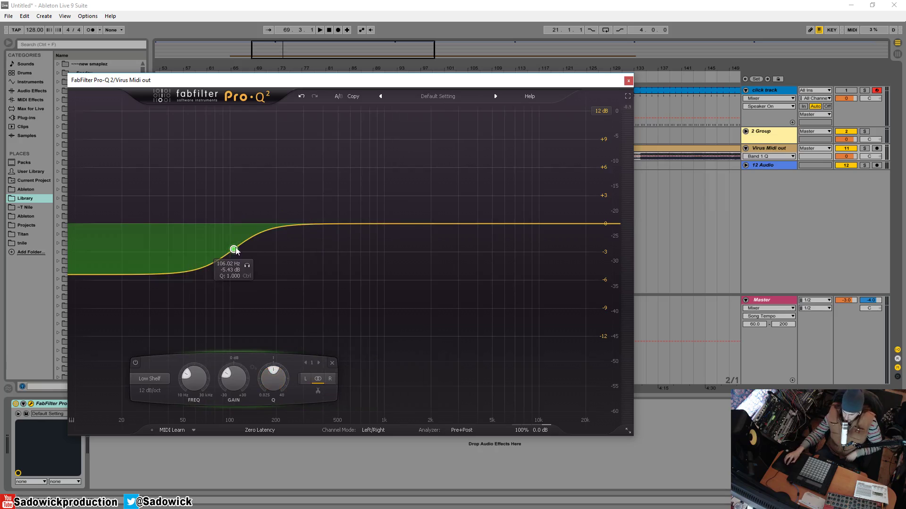
left_click_drag(233, 250, 210, 253)
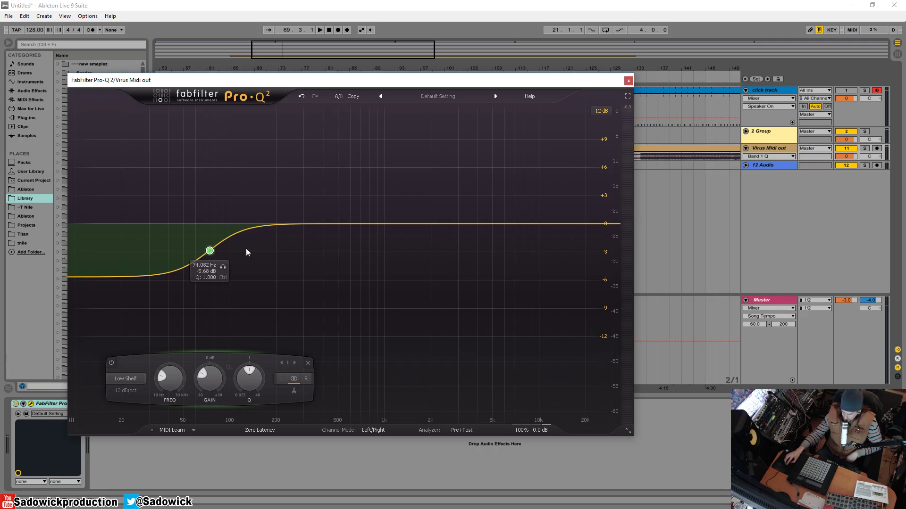
Step: Try the Low Cut shape on the band and return it to Low Shelf
left_click(128, 378)
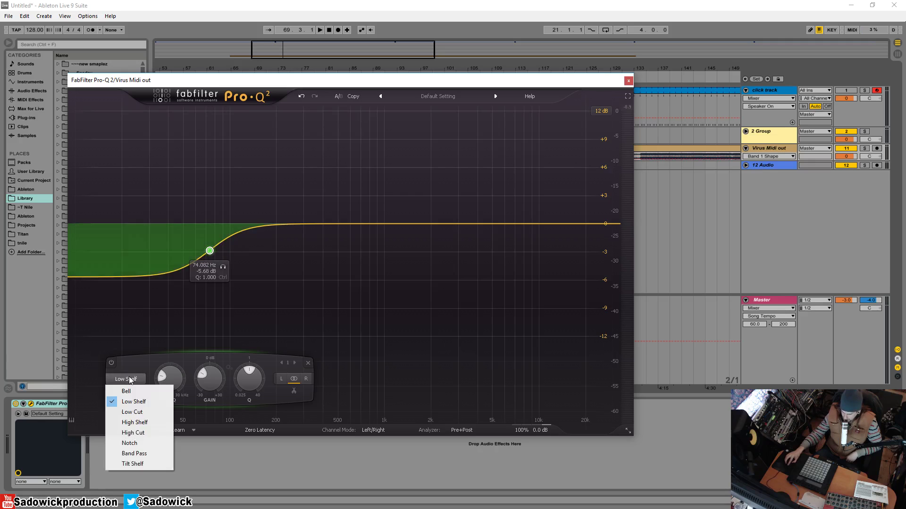
left_click(148, 412)
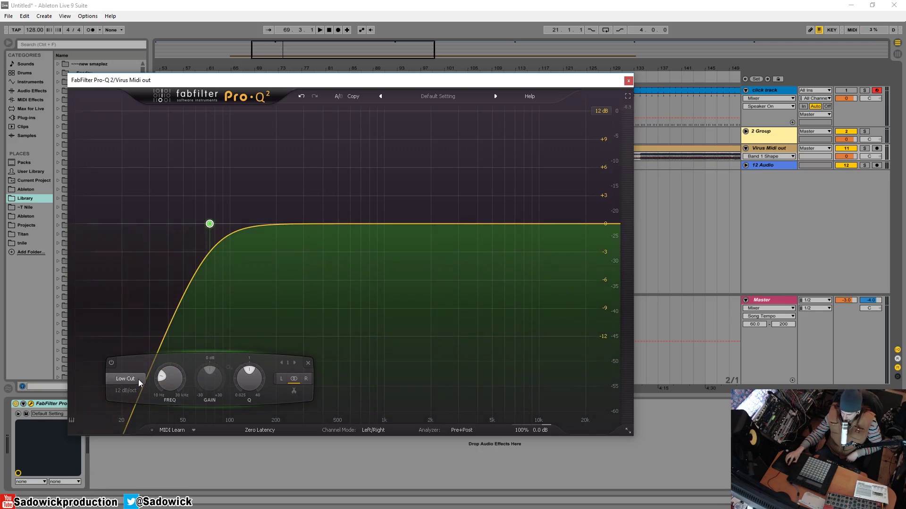
left_click(139, 380)
left_click(134, 402)
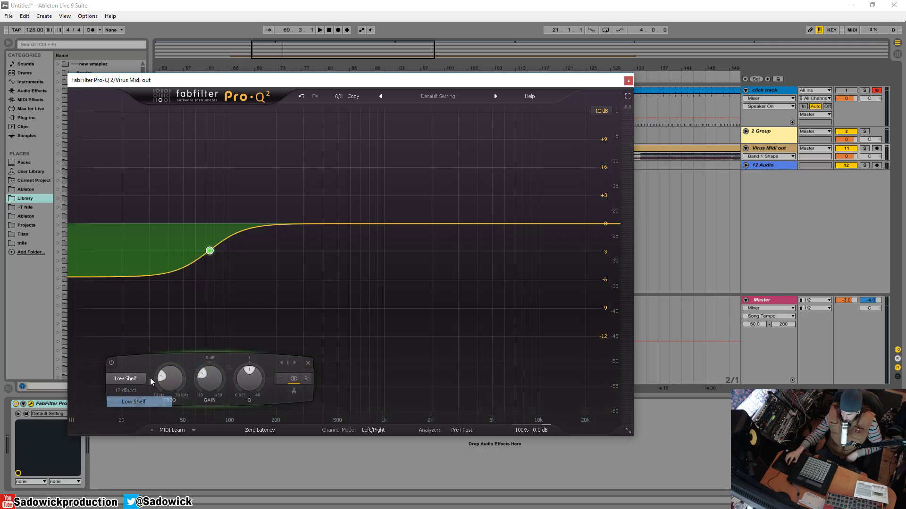
Step: Widen the low shelf's Q to 0.280 and move it up to around 400 Hz with roughly -5.5 dB gain
left_click_drag(211, 248, 204, 255)
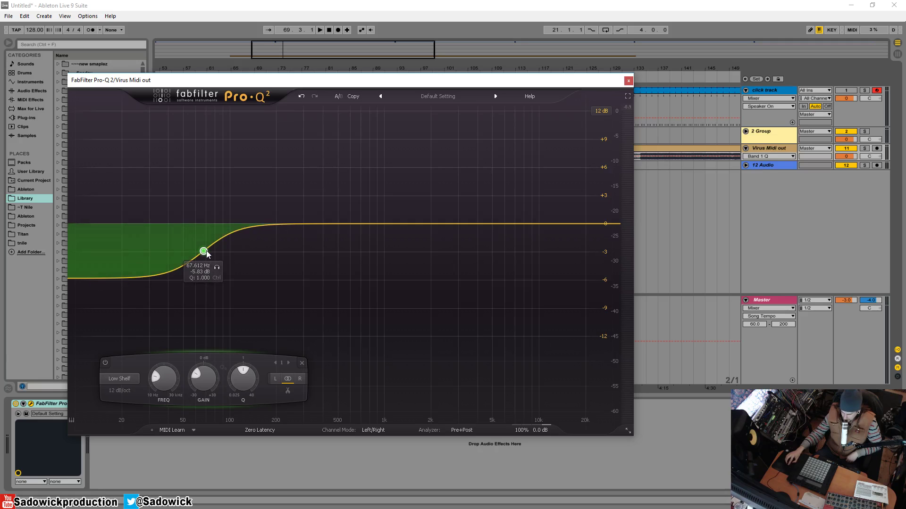
left_click_drag(204, 251, 203, 246)
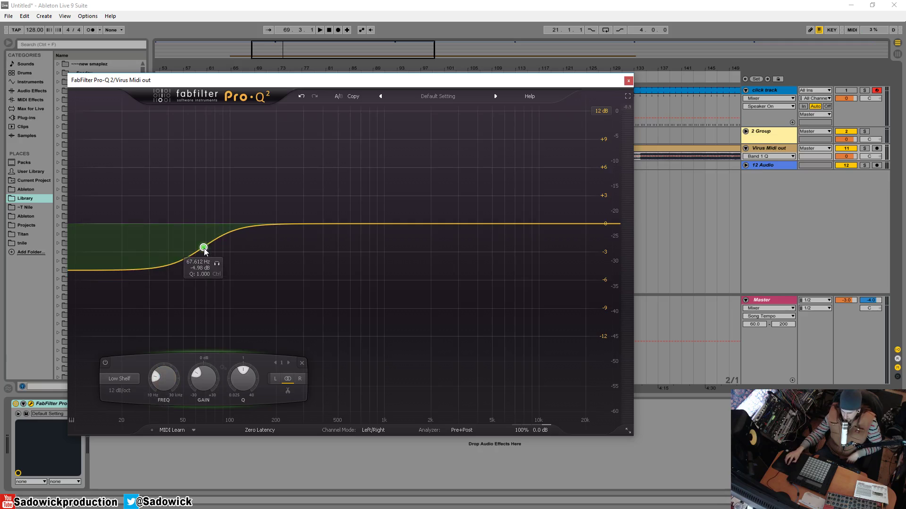
left_click_drag(208, 249, 340, 245)
scroll(344, 256, "down", 5)
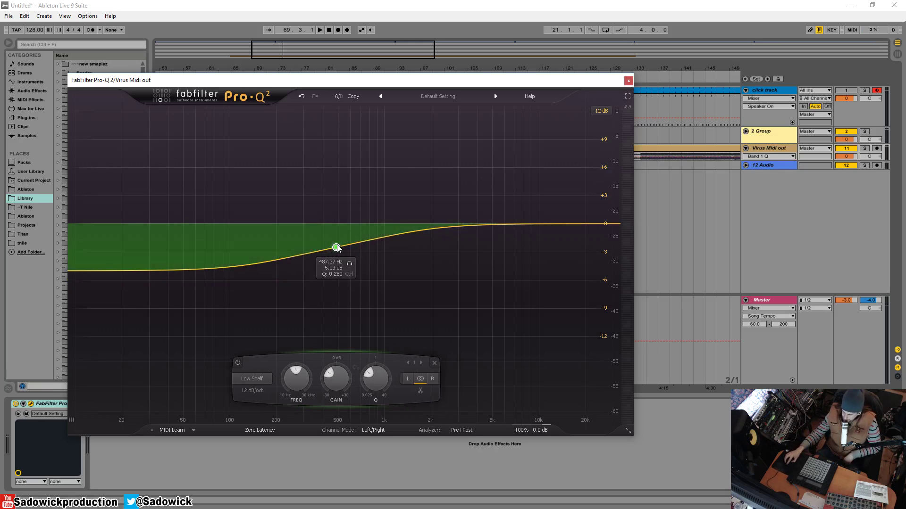
left_click_drag(337, 248, 313, 245)
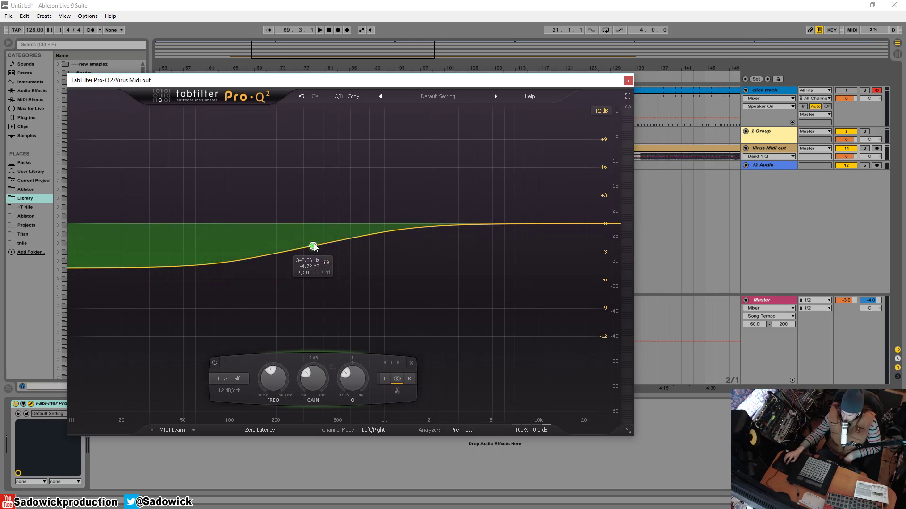
left_click_drag(313, 246, 327, 255)
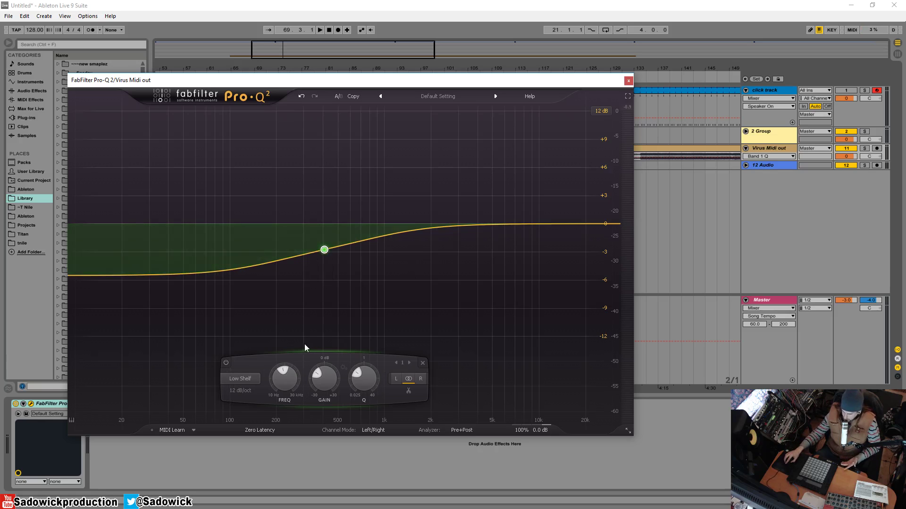
Step: Change the band's shape to Low Cut with a Q of about 1.02 and set its frequency to 30 Hz
left_click(248, 379)
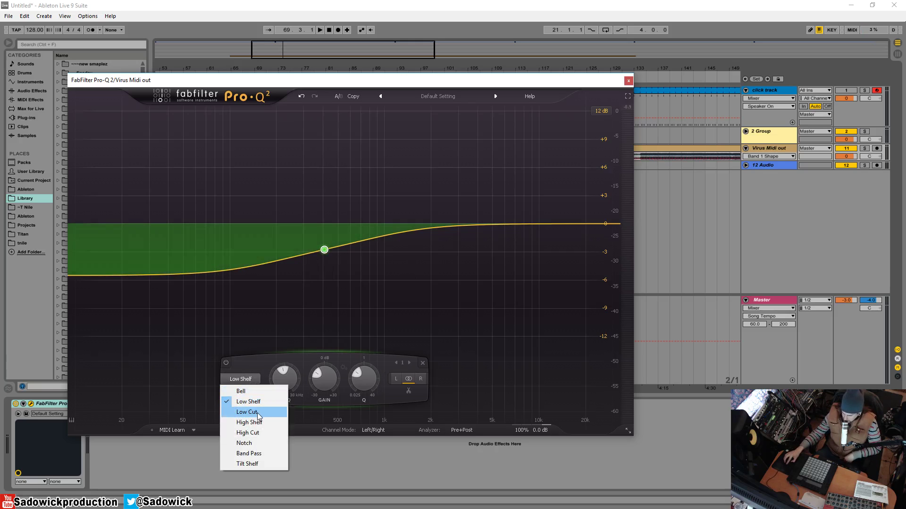
left_click(257, 412)
left_click_drag(326, 319, 246, 221)
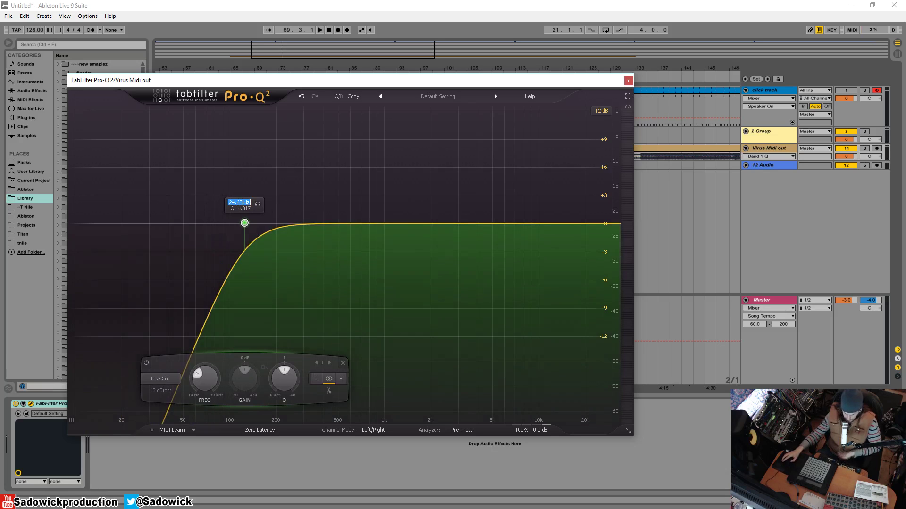
key("BackSpace")
type("30")
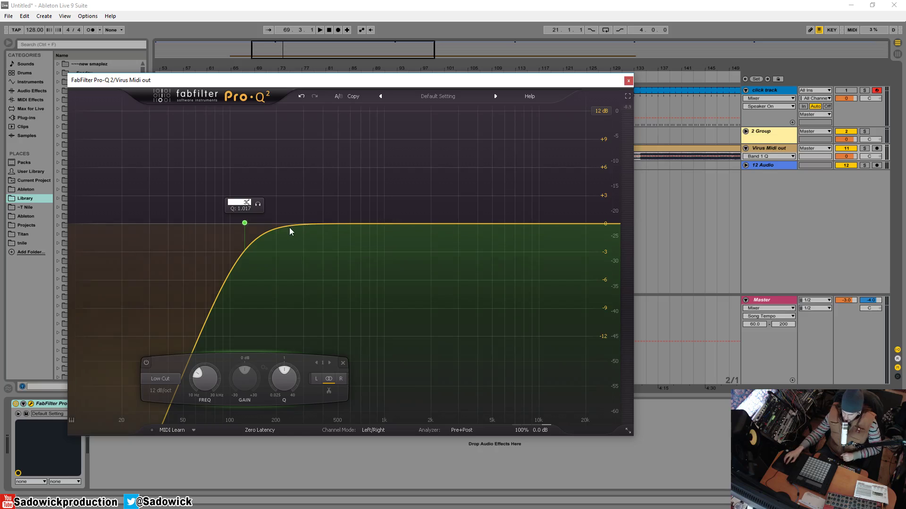
key("Return")
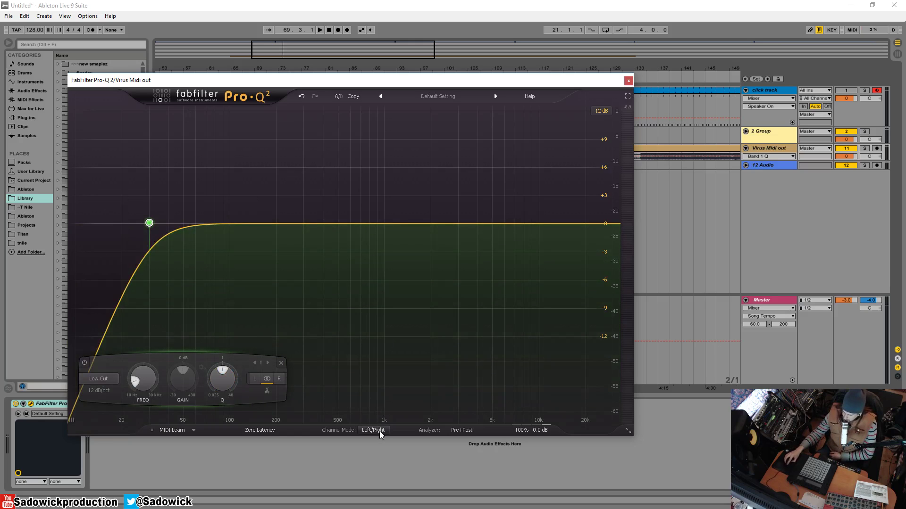
Step: View the analyzer settings and play the track from bar 69 to examine the spectrum around the 30 Hz low cut
left_click(463, 430)
mouse_move(462, 431)
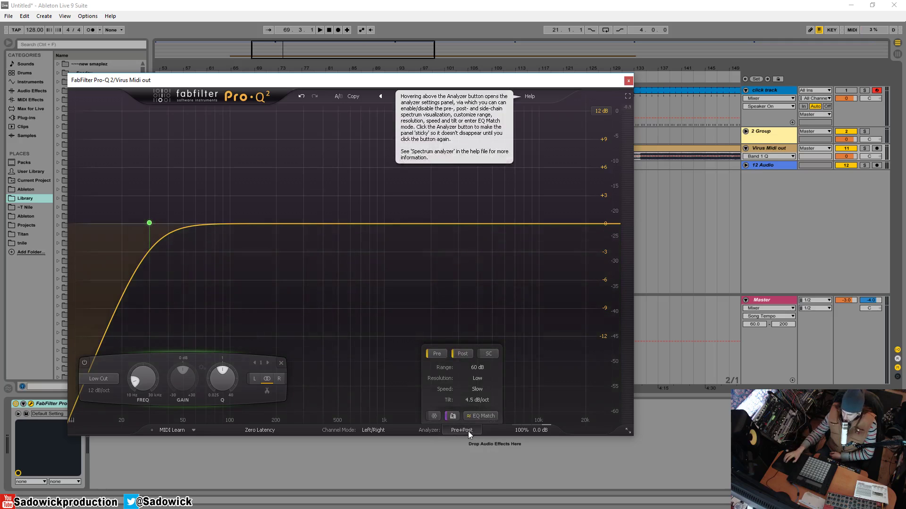
left_click_drag(431, 80, 431, 176)
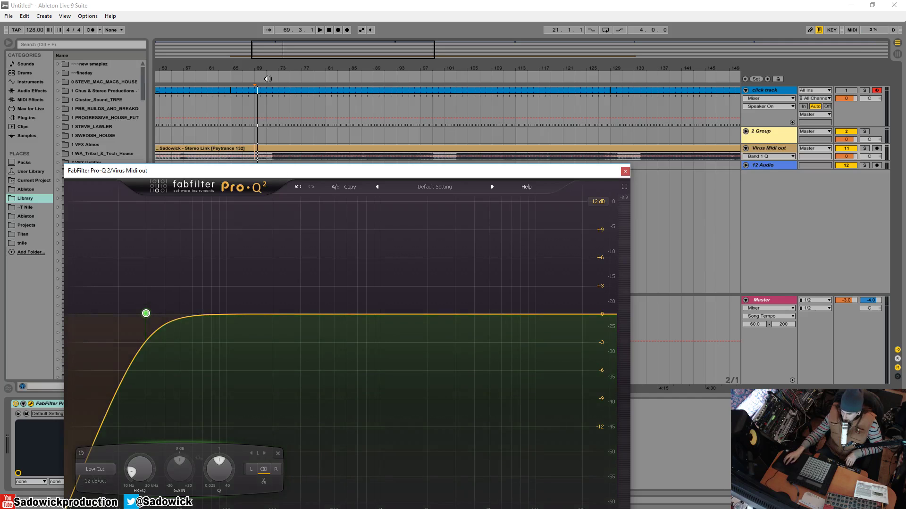
key("space")
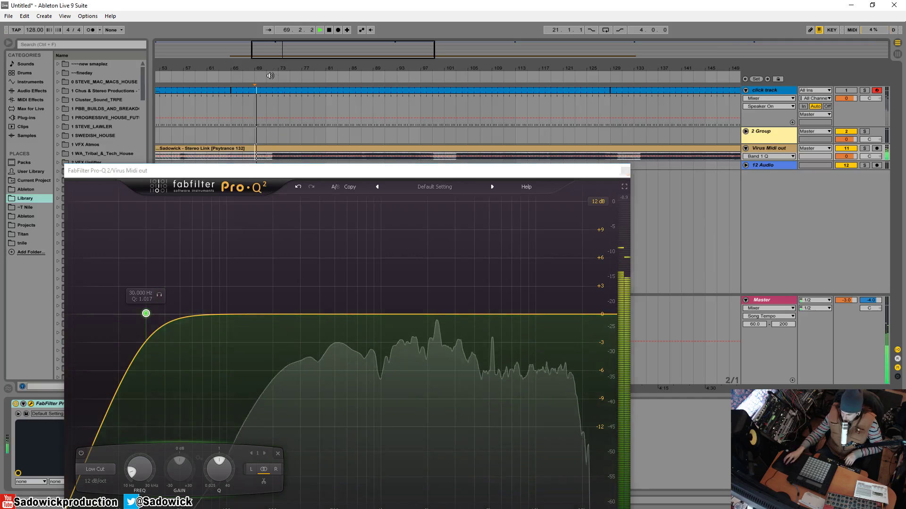
left_click(271, 78)
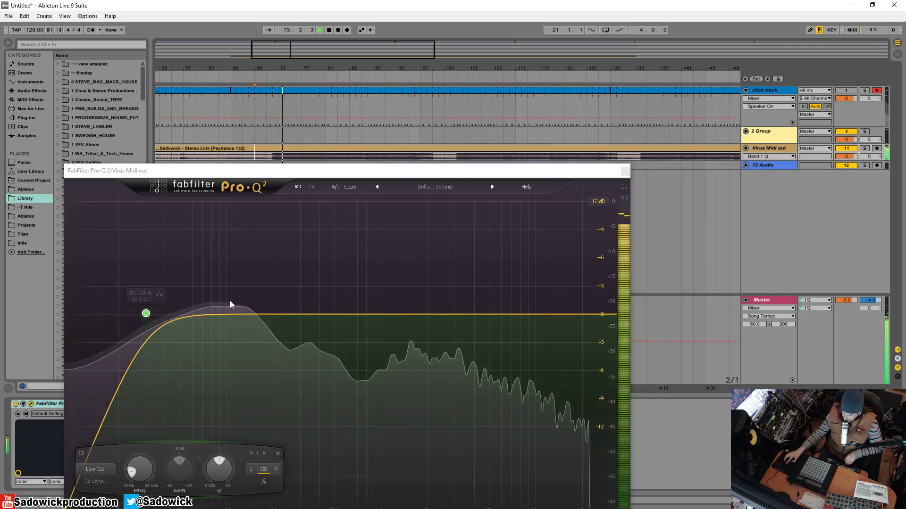
key("space")
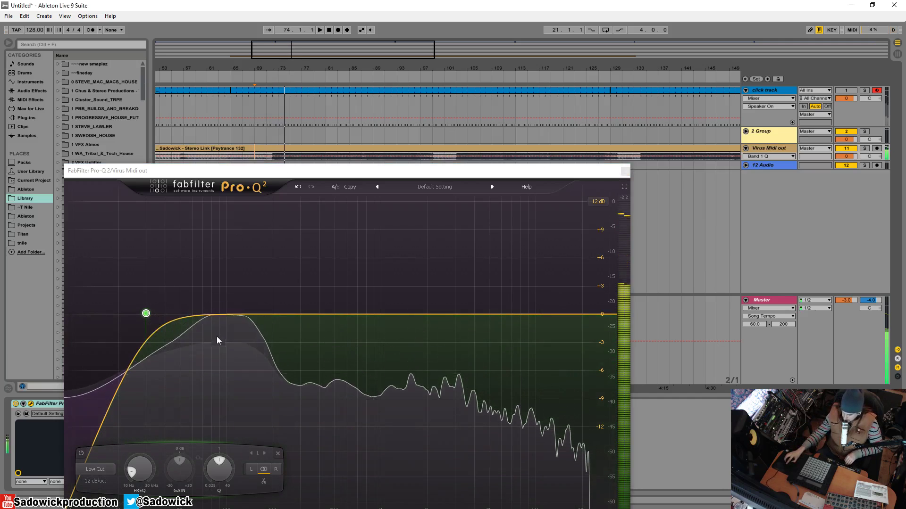
Step: Replay the track between bars 69 and 77 to compare the low-frequency content with the low-cut curve
left_click(224, 376)
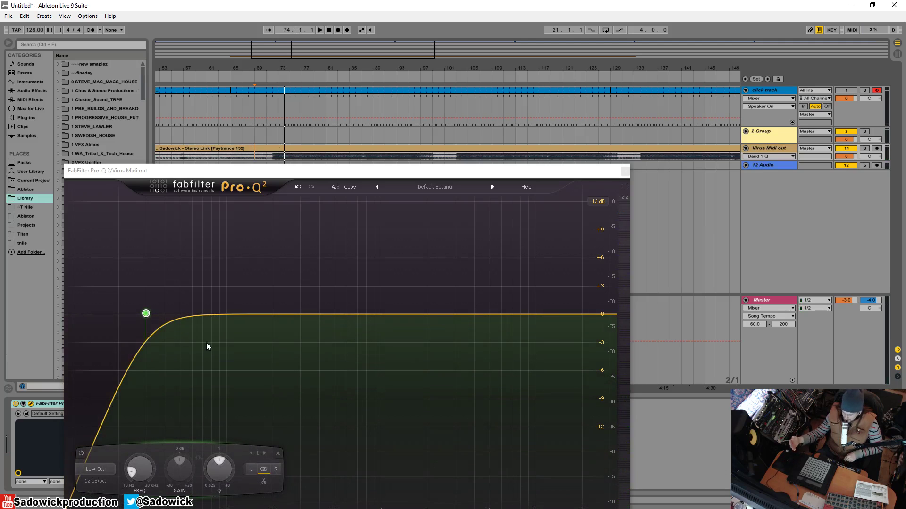
key("space")
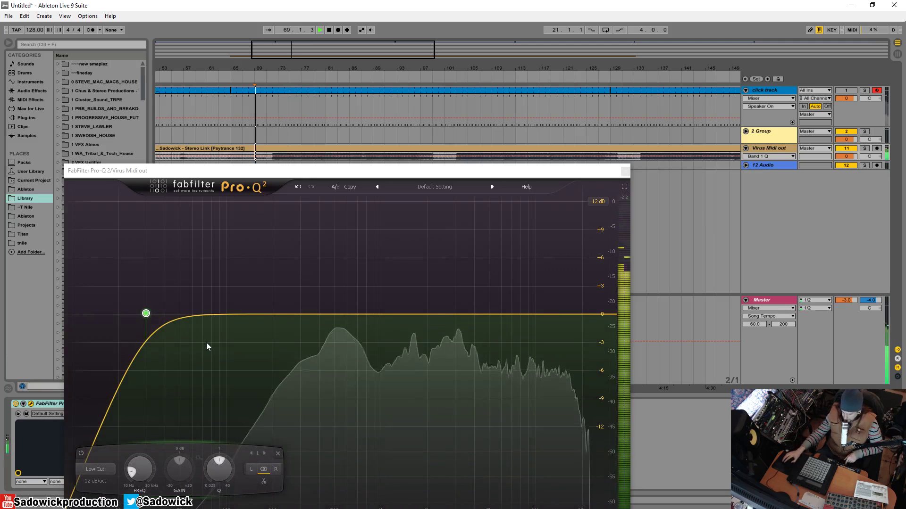
left_click(276, 76)
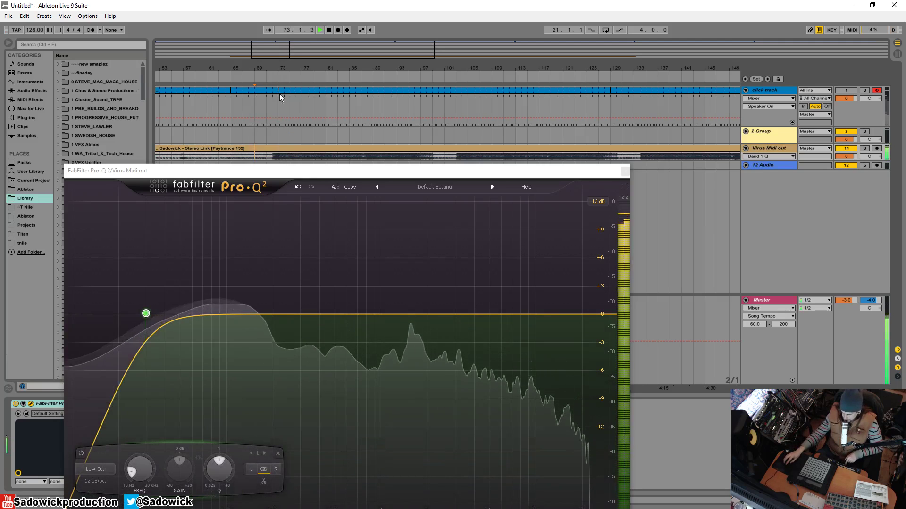
key("space")
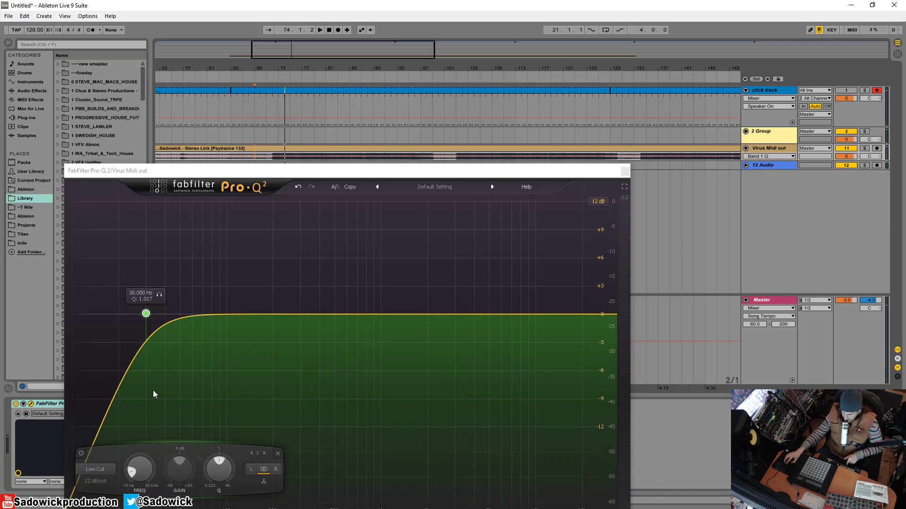
key("space")
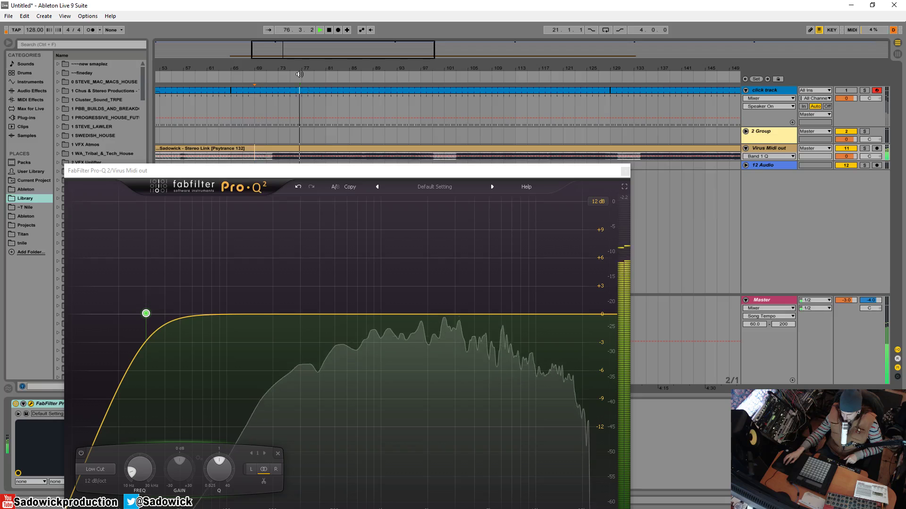
key("space")
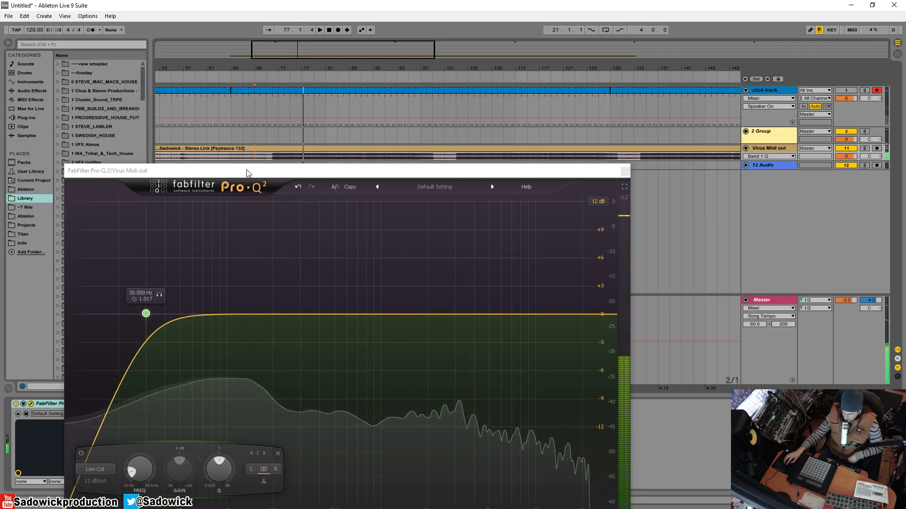
Step: Set the low cut's slope to 6 dB/oct, shift the band upward, and set its frequency back to 30 Hz
left_click_drag(246, 170, 251, 80)
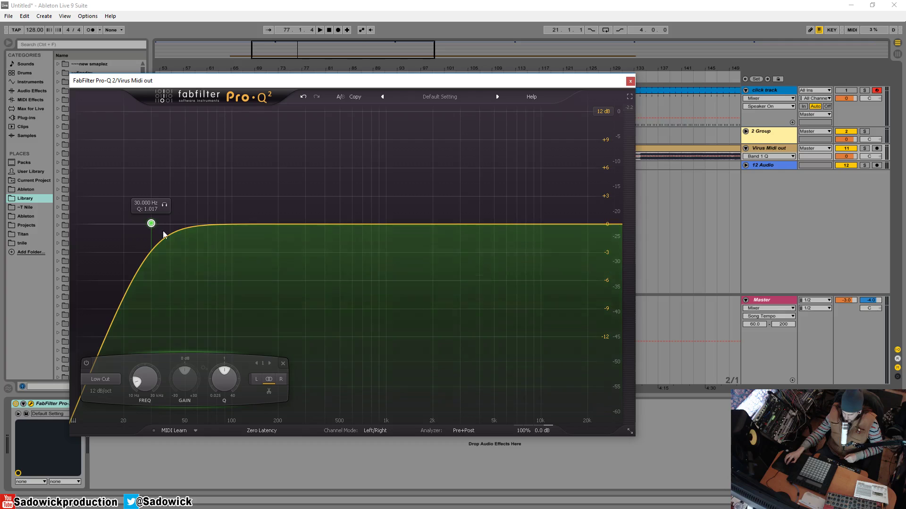
left_click(107, 392)
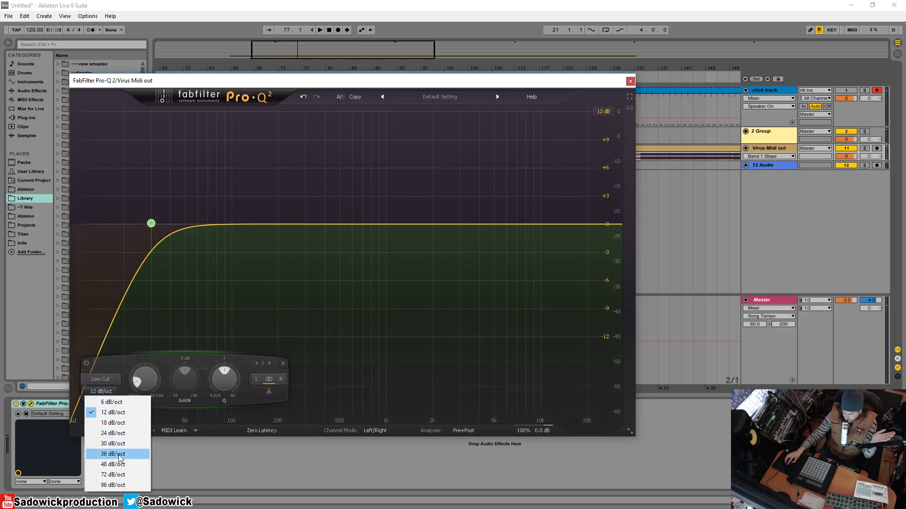
left_click(114, 403)
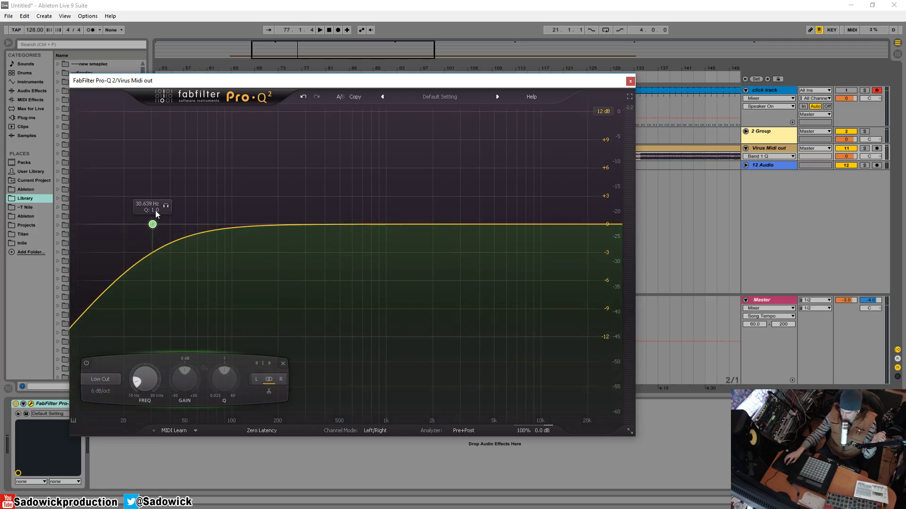
left_click_drag(155, 210, 180, 204)
double_click(180, 203)
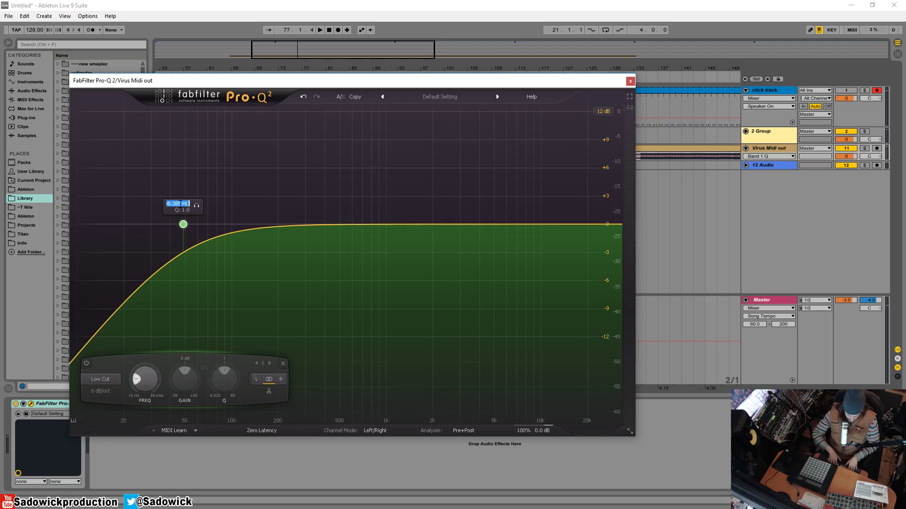
type("30")
key("Return")
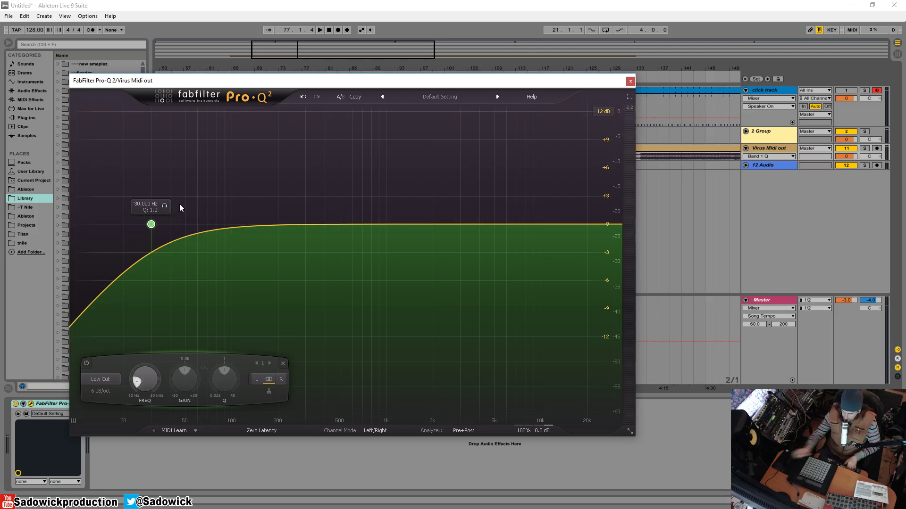
Step: Set the low cut's slope to 48 dB/oct and play the track from bar 77 to examine its effect on the spectrum
left_click(101, 391)
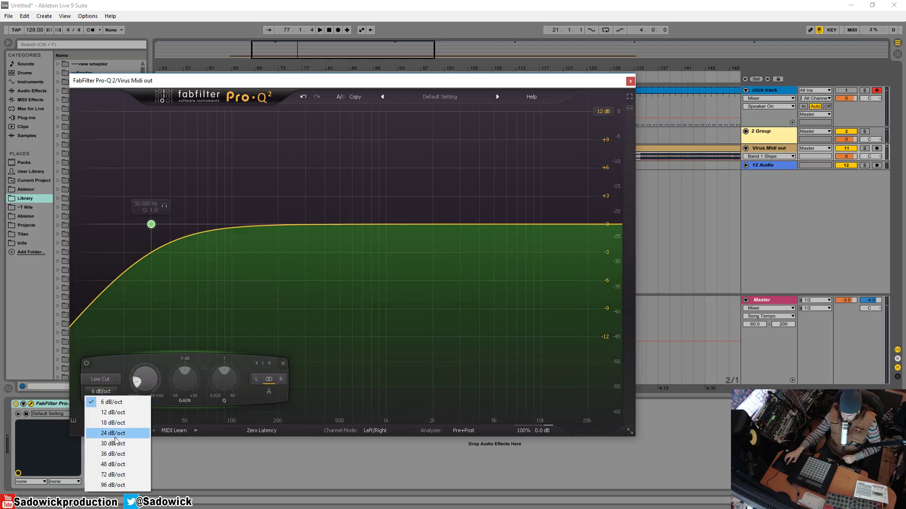
left_click(113, 464)
mouse_move(154, 228)
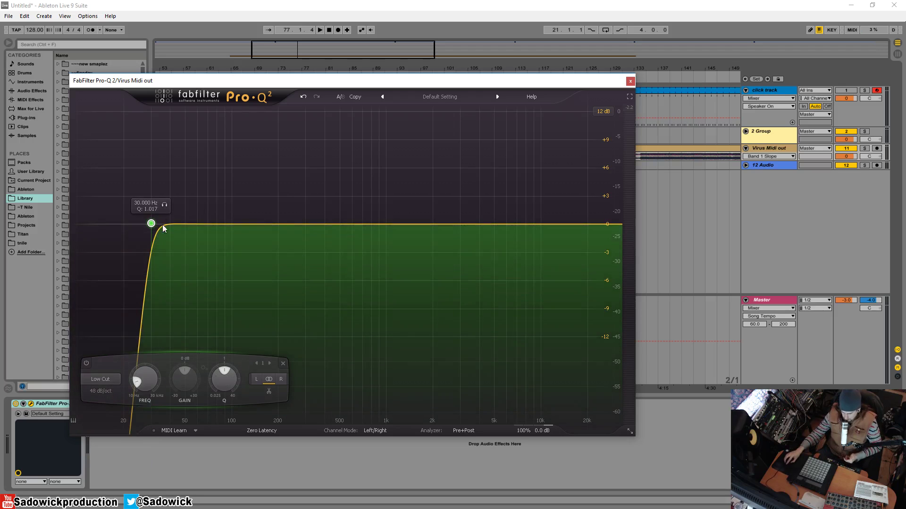
left_click_drag(393, 86, 395, 180)
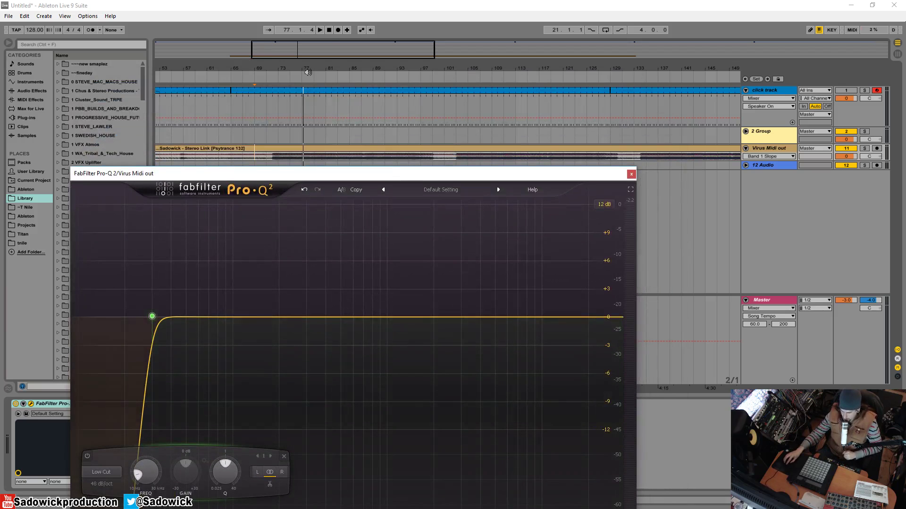
key("space")
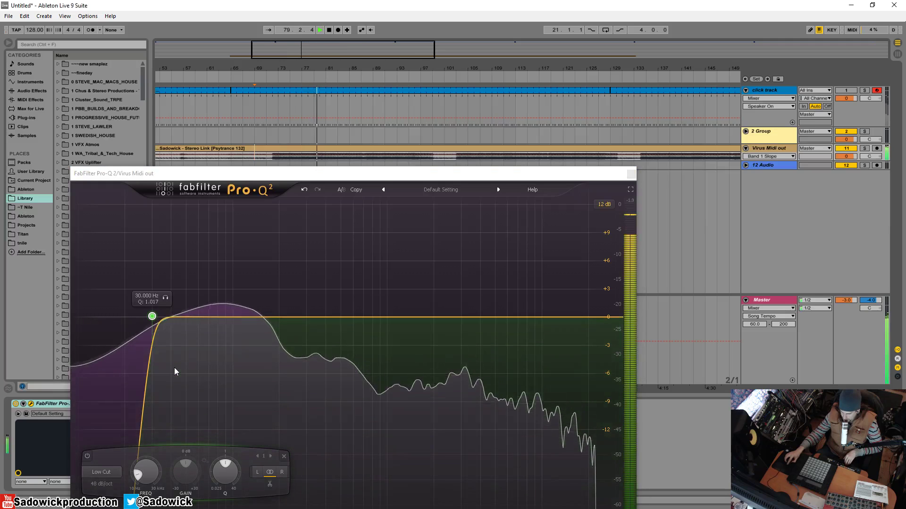
Step: Steepen the low cut's slope to 96 dB/oct and reposition the equalizer window higher over the arrangement
left_click_drag(331, 177, 335, 101)
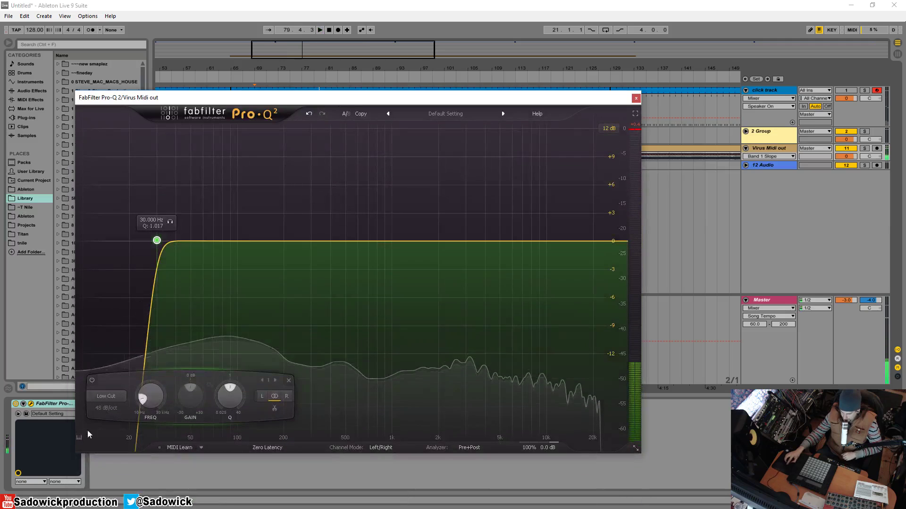
left_click(107, 409)
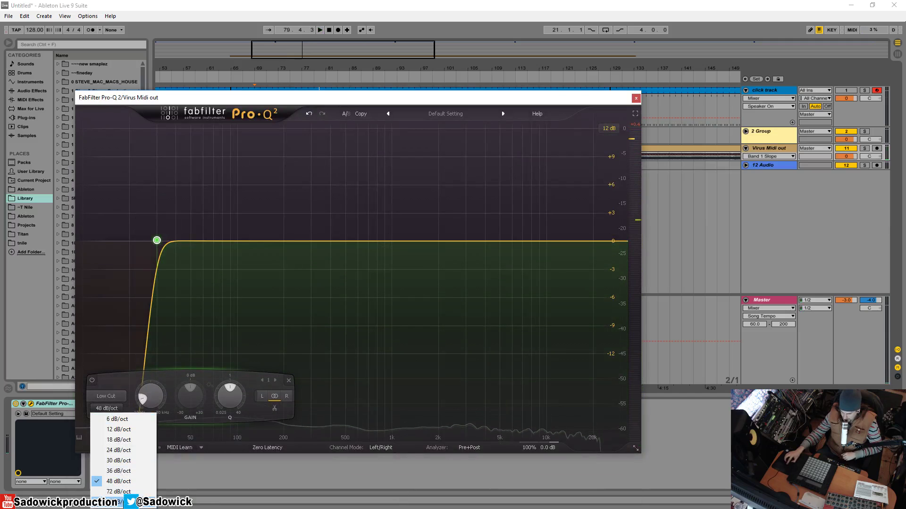
left_click(118, 502)
left_click_drag(253, 101, 236, 85)
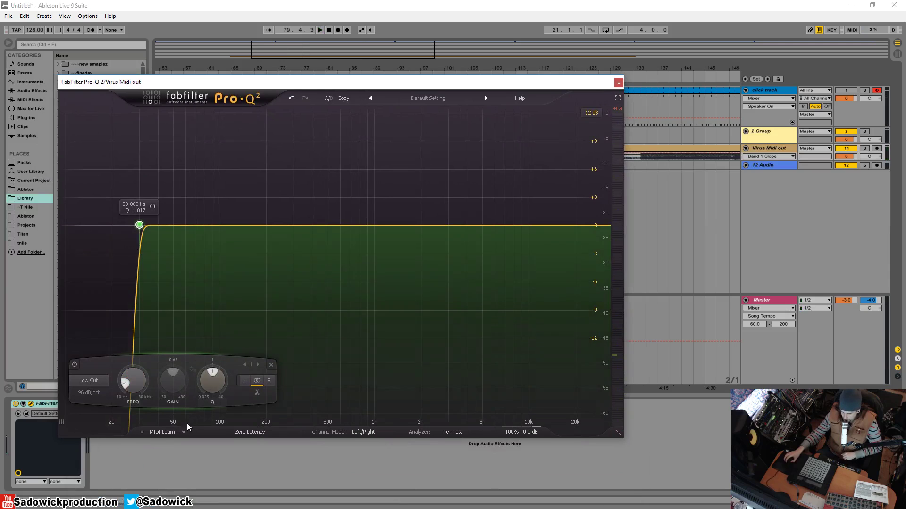
Step: Set the 30 Hz low cut's slope to 12 dB/oct
left_click(100, 382)
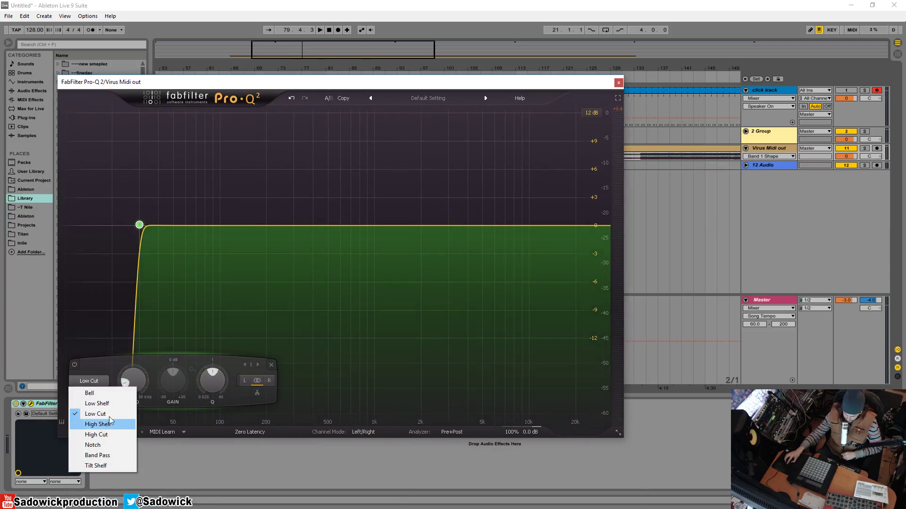
left_click(118, 359)
left_click(87, 394)
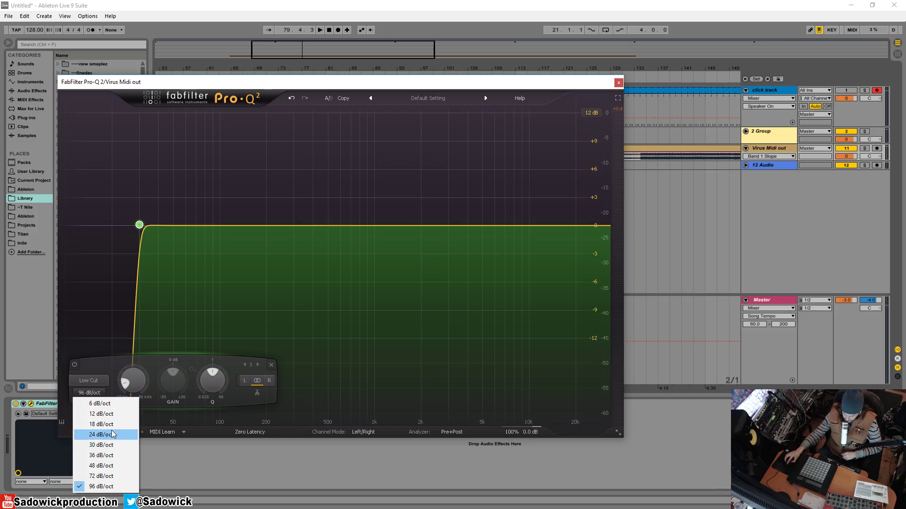
left_click(97, 414)
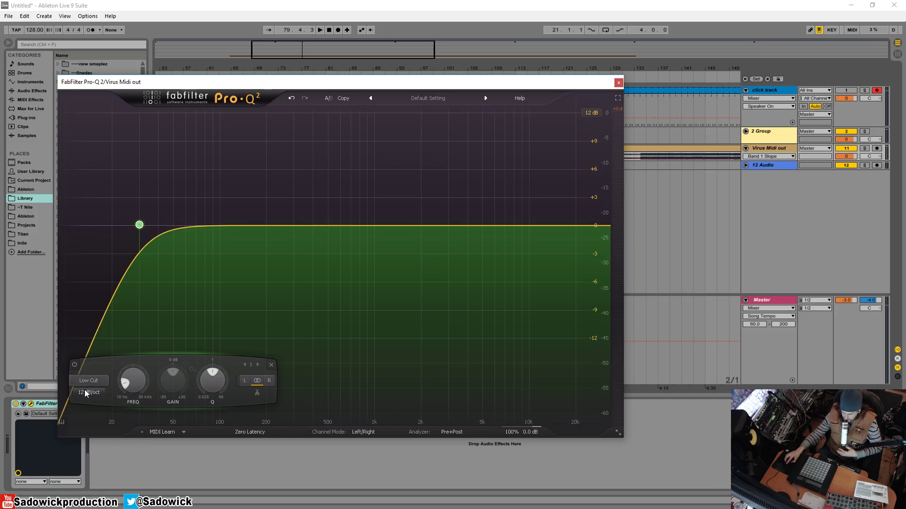
Step: Change the band to a High Shelf and place it at about 520 Hz with a gain of about -3.4 dB
left_click(97, 380)
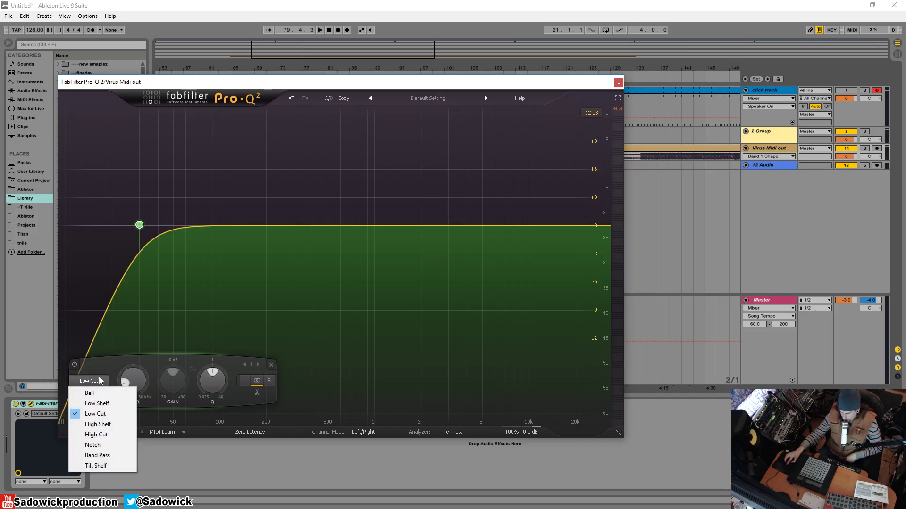
left_click(103, 424)
left_click_drag(137, 250, 313, 200)
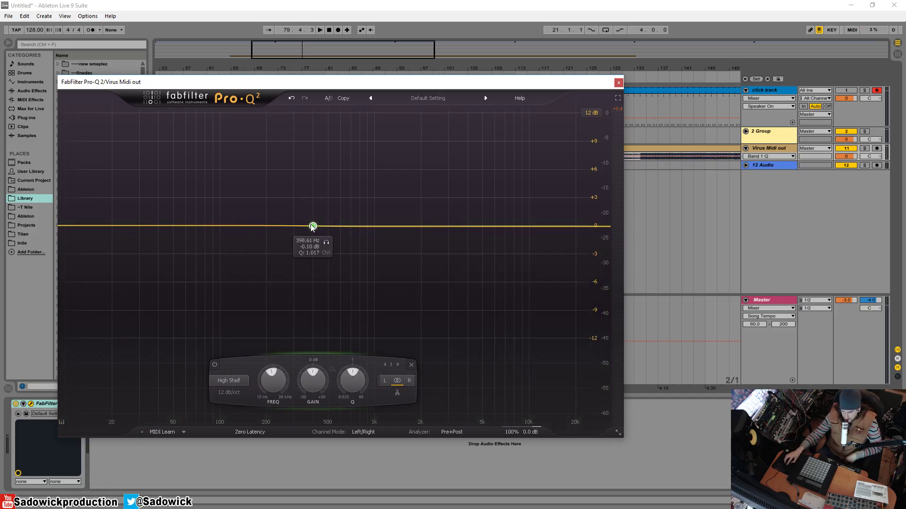
left_click_drag(313, 226, 324, 264)
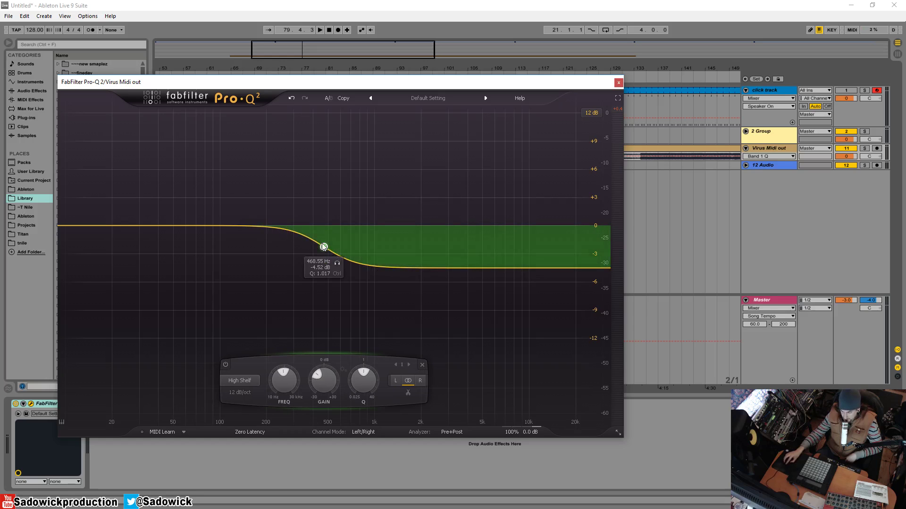
left_click_drag(324, 247, 331, 248)
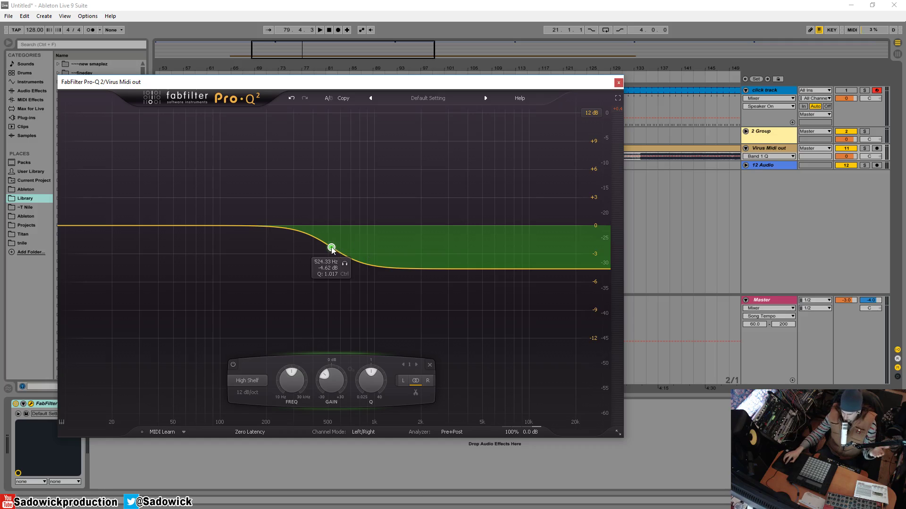
left_click_drag(332, 248, 333, 250)
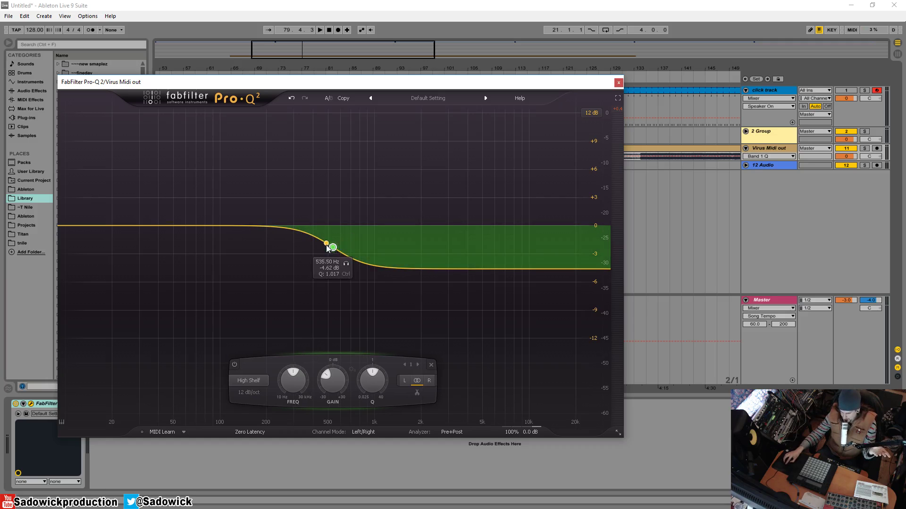
left_click_drag(332, 248, 331, 241)
Step: Change the band to a High Cut and move it up to about 12.7 kHz
left_click(254, 380)
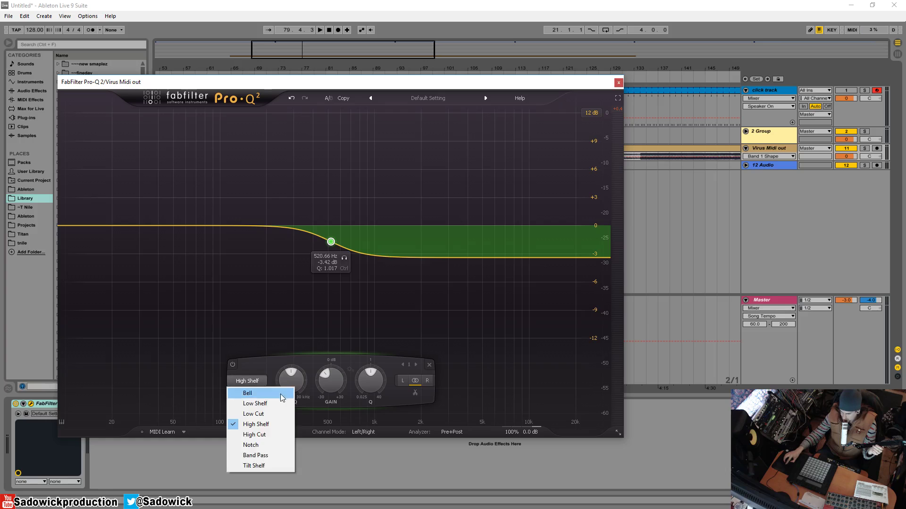
left_click(276, 434)
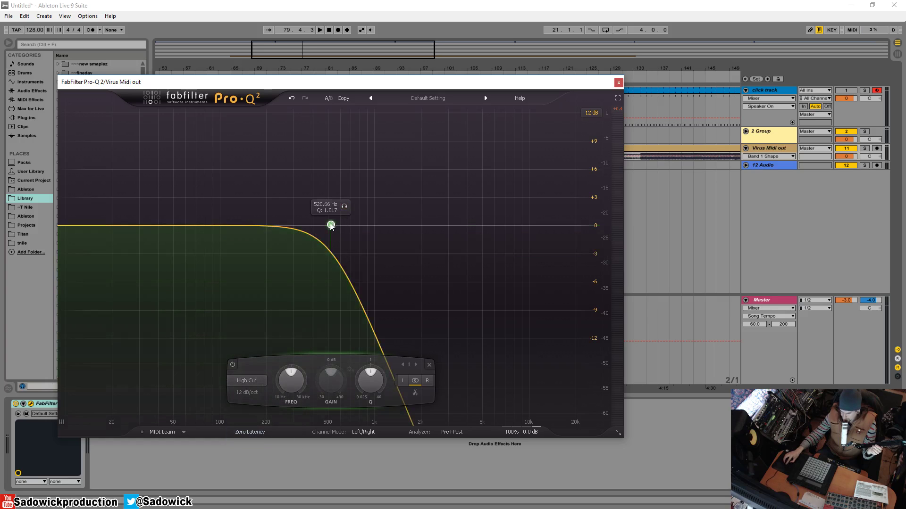
left_click_drag(330, 225, 545, 221)
Step: Try a 6 dB/oct slope on the high cut, shift it to about 11.8 kHz, and set the slope to 12 dB/oct
left_click(409, 392)
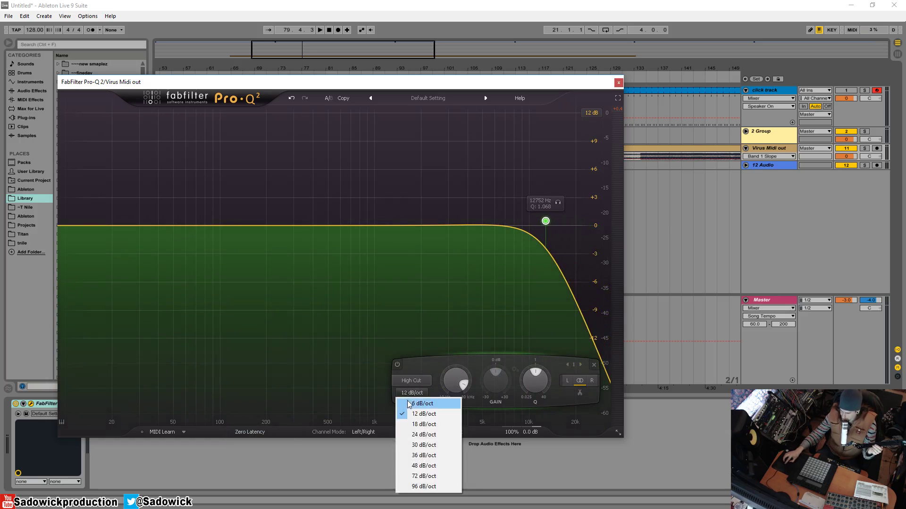
left_click(415, 402)
left_click_drag(544, 226, 537, 228)
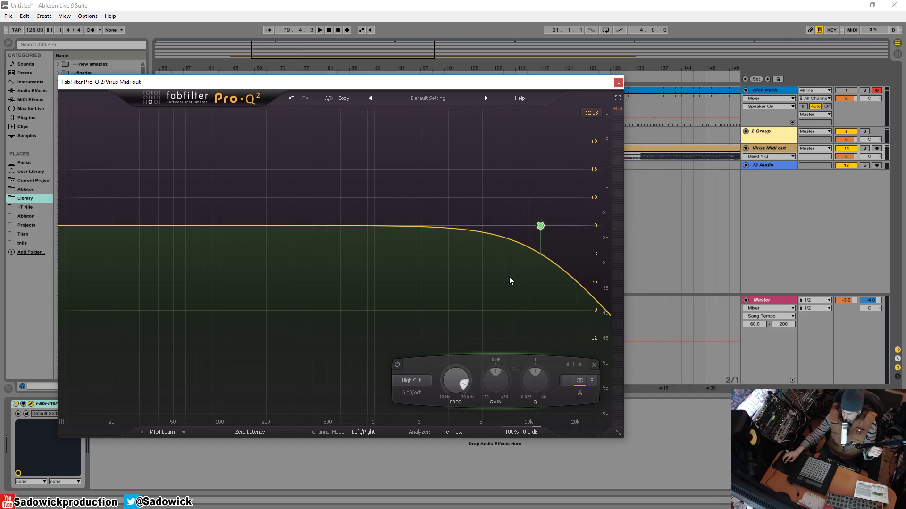
left_click(410, 392)
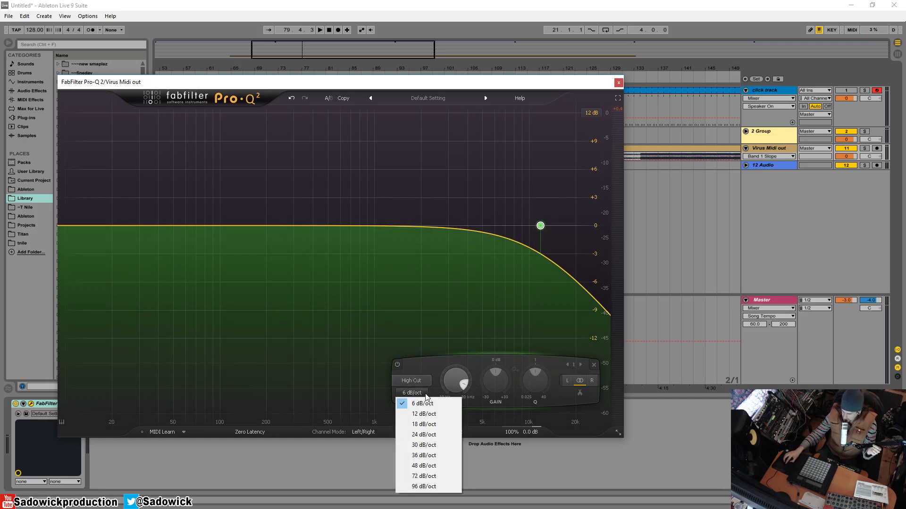
left_click(427, 436)
Step: Change the band to a Notch and move it down to about 245 Hz with a Q of about 2.5
left_click(422, 381)
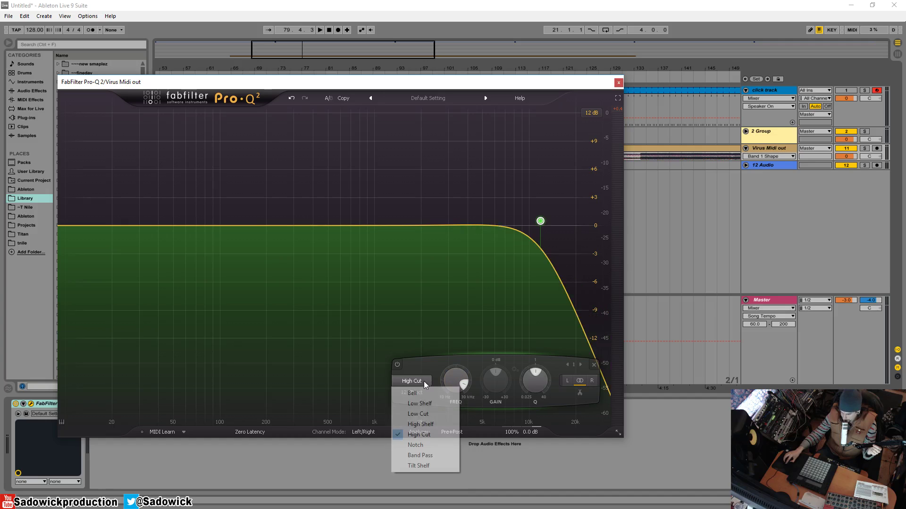
left_click(427, 445)
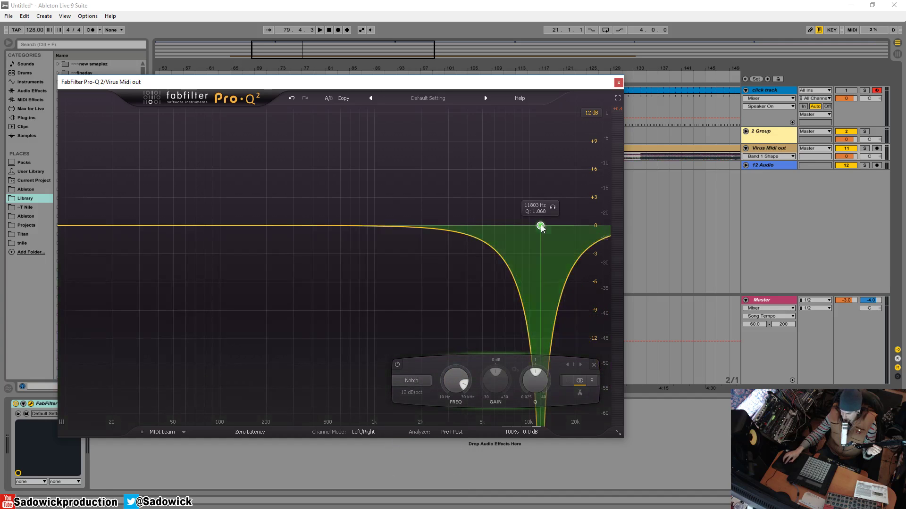
left_click_drag(540, 222, 323, 200)
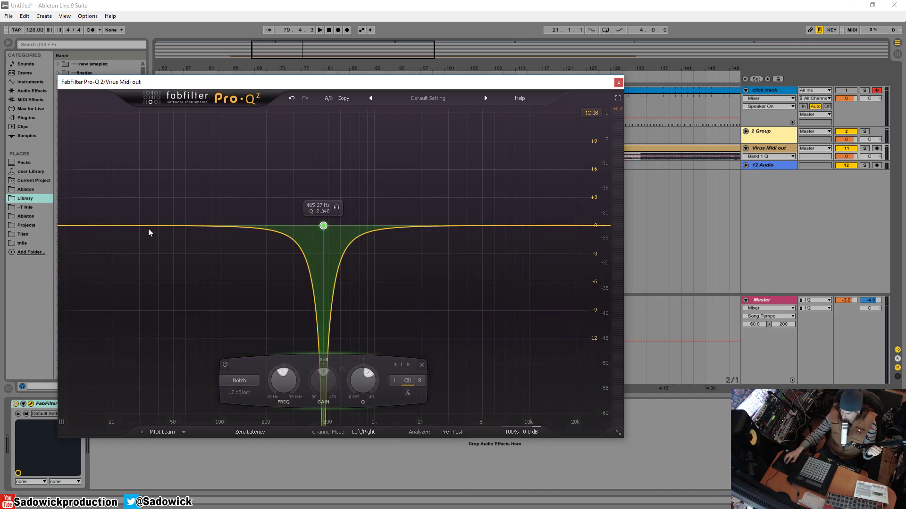
left_click_drag(321, 228, 299, 353)
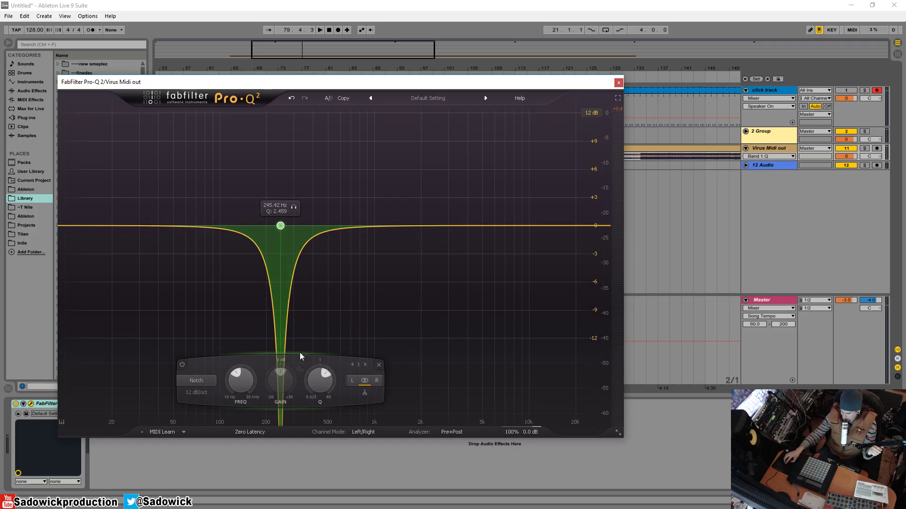
Step: Set the display range to 30 dB and place the notch at about 158 Hz with a Q of about 3.5
left_click(593, 113)
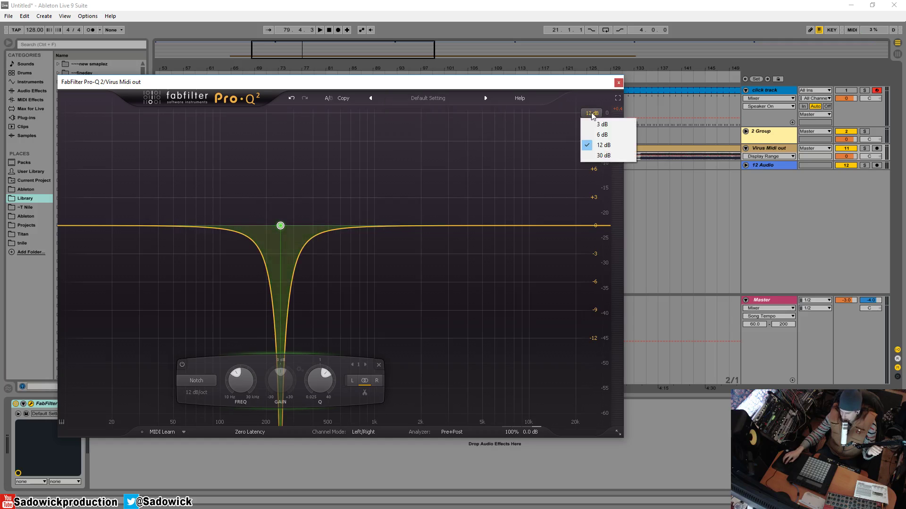
left_click(601, 155)
left_click_drag(281, 226, 253, 216)
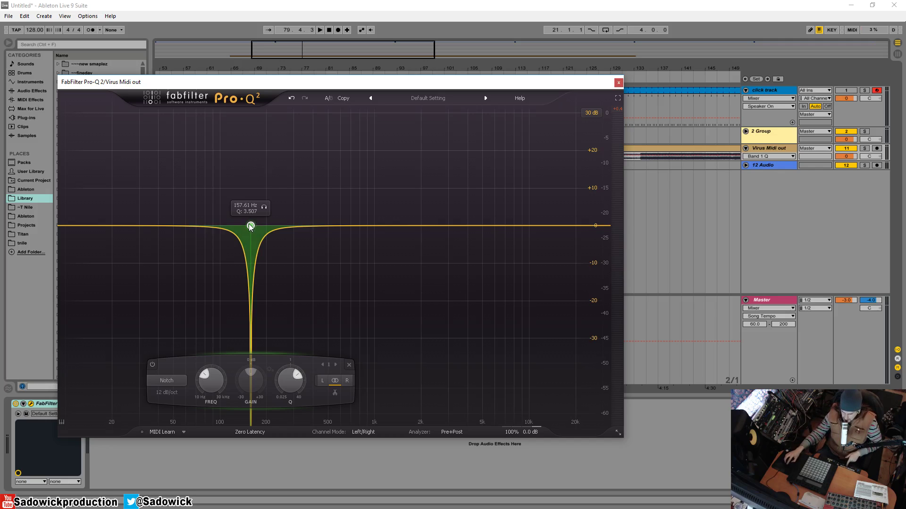
Step: Move the notch up to about 5 kHz and play the track briefly to hear its effect
left_click_drag(250, 227, 481, 208)
key("space")
key("space")
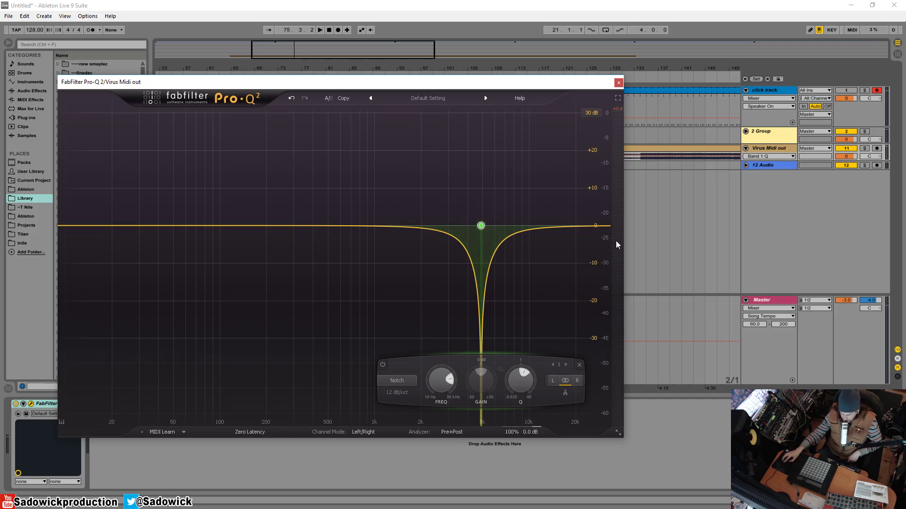
Step: Shift the notch to about 3.4 kHz, vary its width, and move it down to just above 1 kHz
left_click_drag(481, 227, 458, 227)
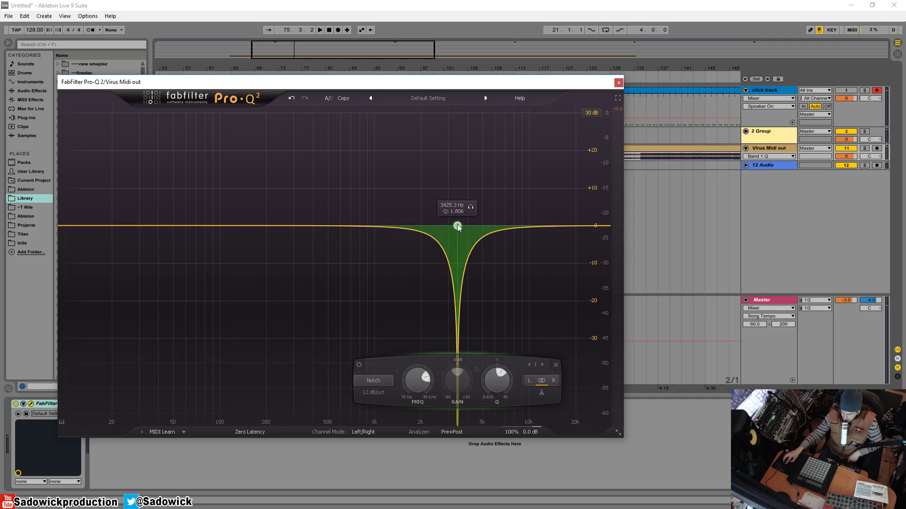
scroll(458, 226, "down", 2)
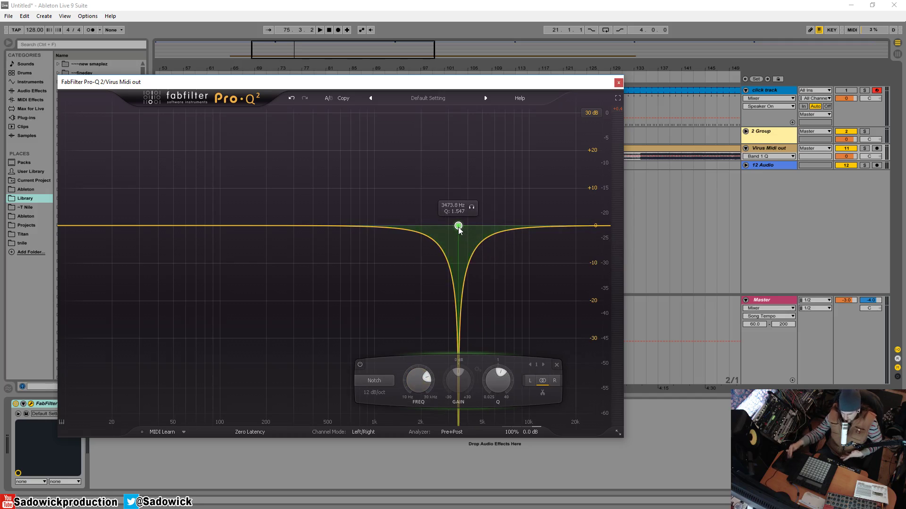
scroll(387, 226, "up", 5)
left_click_drag(458, 227, 386, 225)
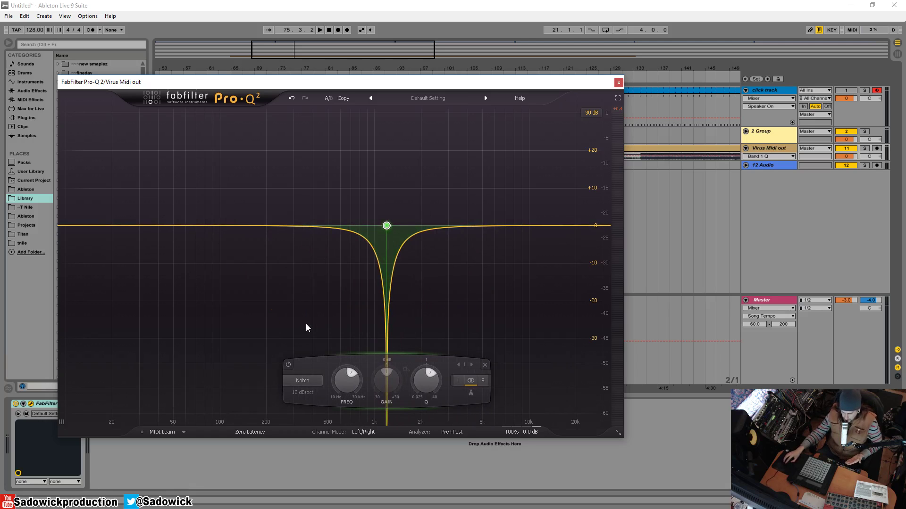
Step: Change the band to a Band Pass at about 456 Hz and narrow it to a Q of 40
left_click(319, 379)
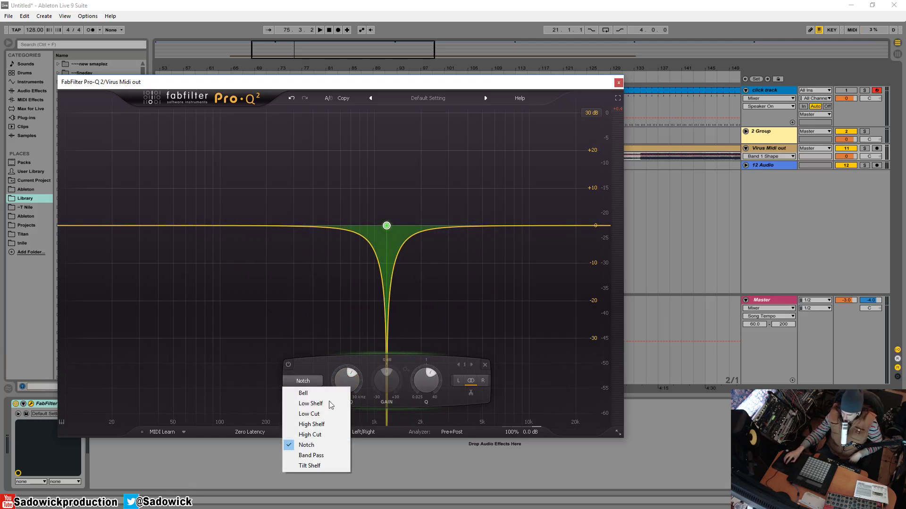
left_click(327, 456)
left_click_drag(386, 226, 322, 225)
scroll(321, 227, "up", 15)
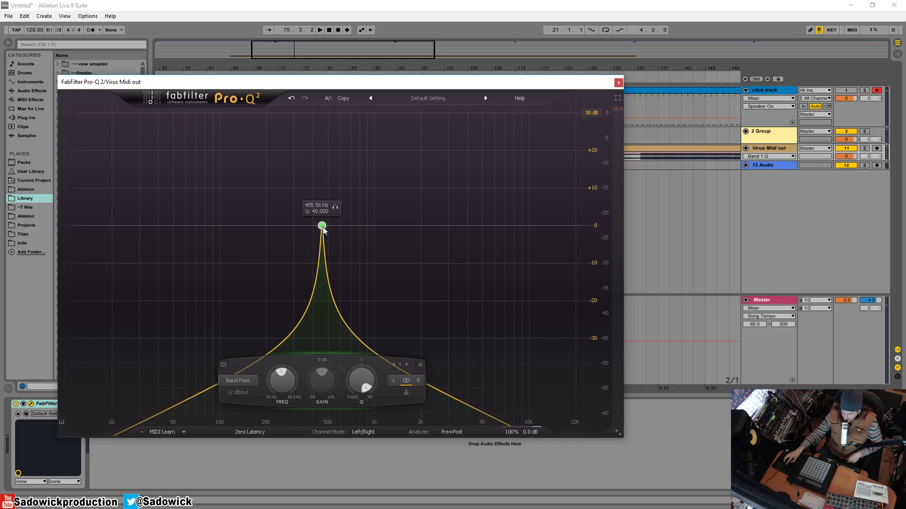
Step: Play the track while moving the band pass to about 517 Hz and widening it to a Q of about 1.57
mouse_move(323, 229)
left_mouse_down()
mouse_move(415, 229)
mouse_move(325, 228)
left_mouse_up()
key("space")
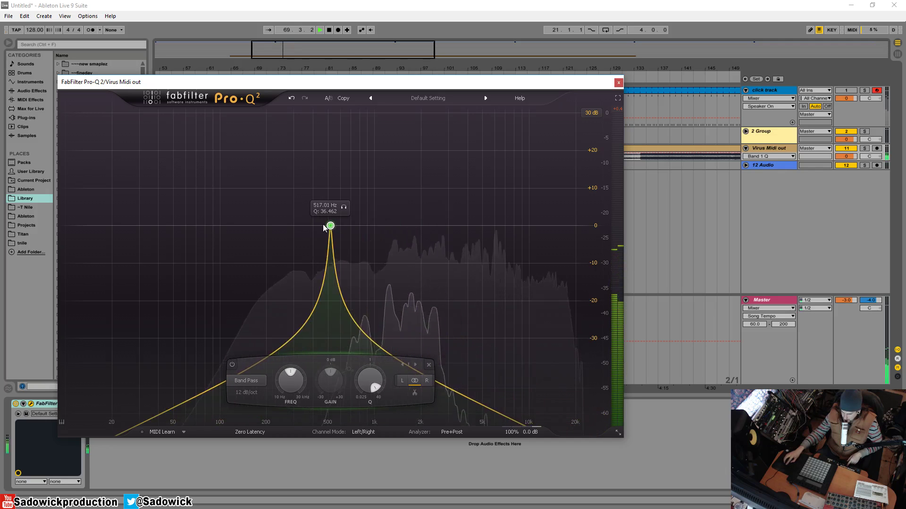
scroll(325, 228, "down", 15)
left_click_drag(336, 83, 380, 122)
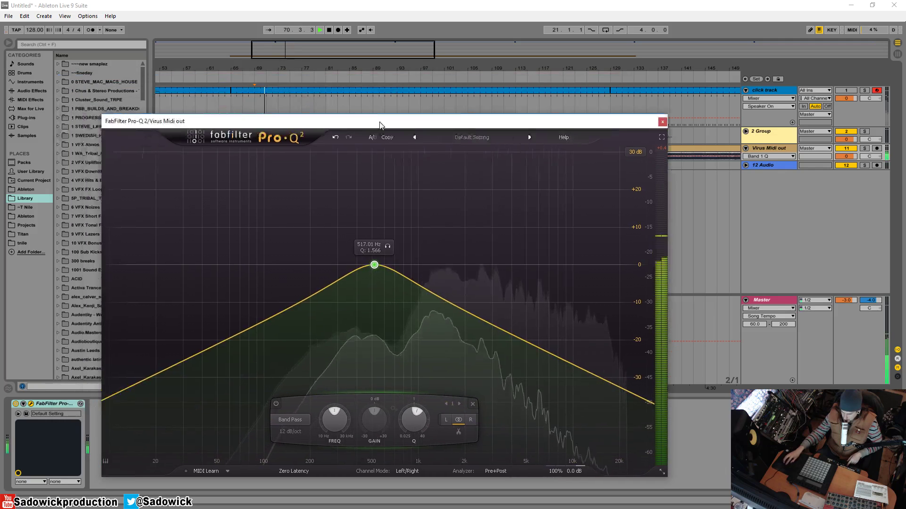
key("space")
Step: Widen the band pass to a Q of about 1.1 and move it up to about 852 Hz while the track plays
scroll(375, 265, "down", 2)
left_click_drag(374, 265, 392, 263)
key("space")
left_click_drag(475, 122, 410, 103)
left_click(358, 127)
left_click_drag(366, 244, 385, 240)
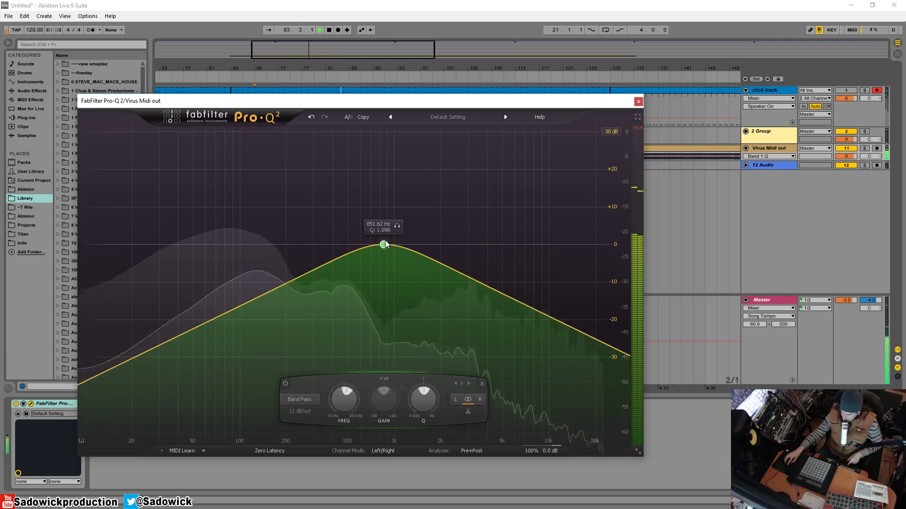
Step: Stop playback and widen the band pass to a Q of about 0.07 at about 740 Hz
key("space")
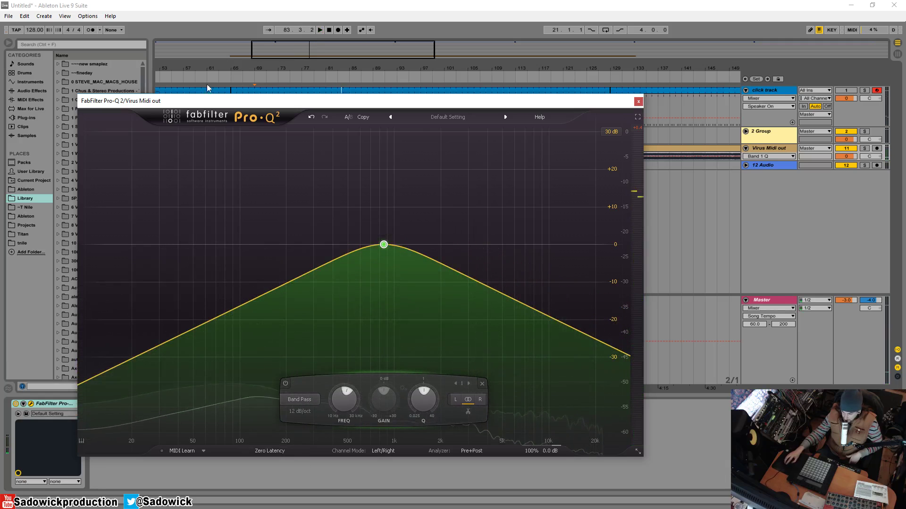
left_click_drag(232, 101, 221, 101)
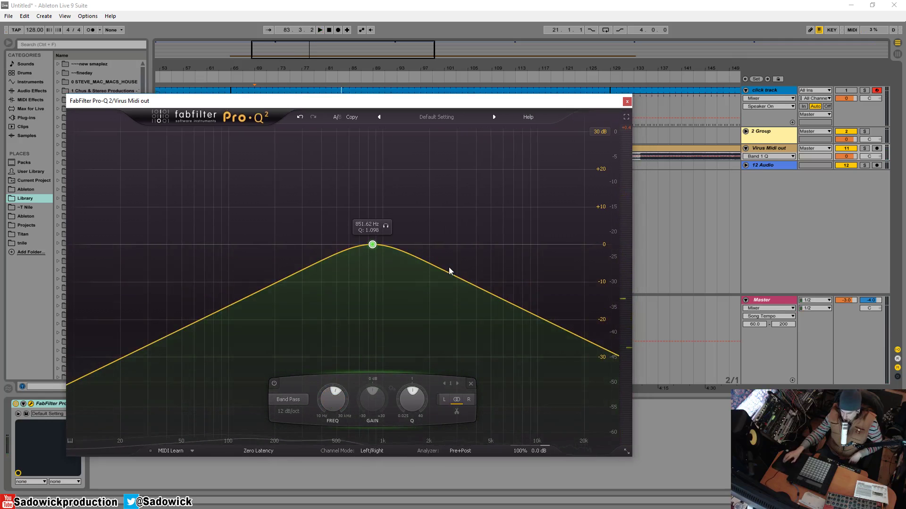
left_click_drag(373, 250, 365, 160)
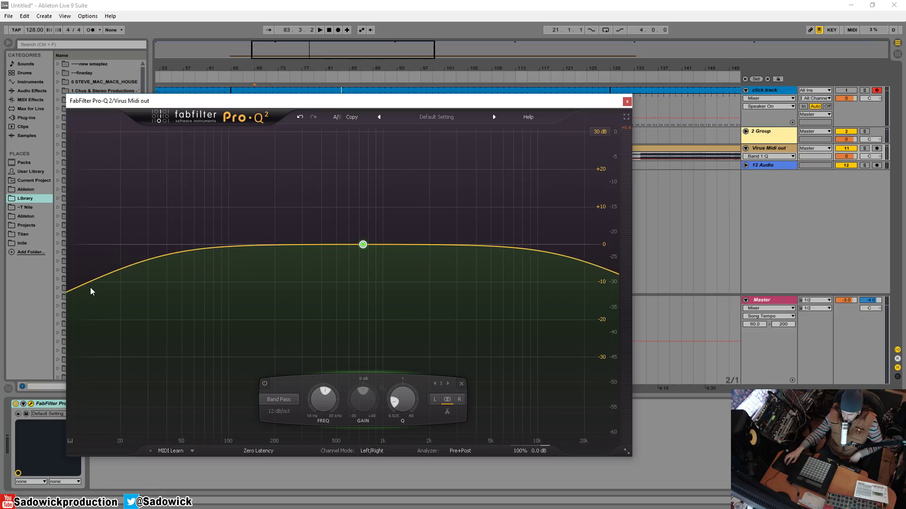
Step: Change the band to a Tilt Shelf at about 652 Hz with about -7.3 dB gain and a Q of about 0.1
left_click(285, 404)
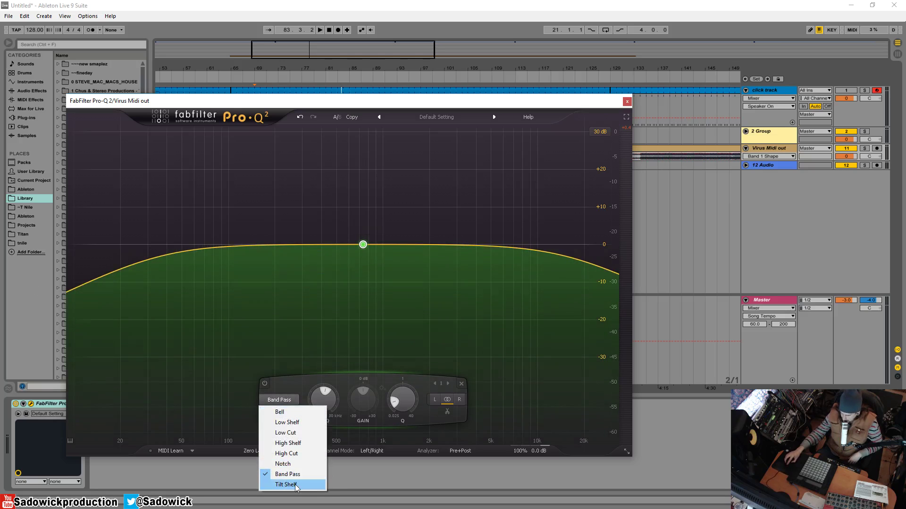
left_click(296, 488)
left_click_drag(363, 258, 363, 288)
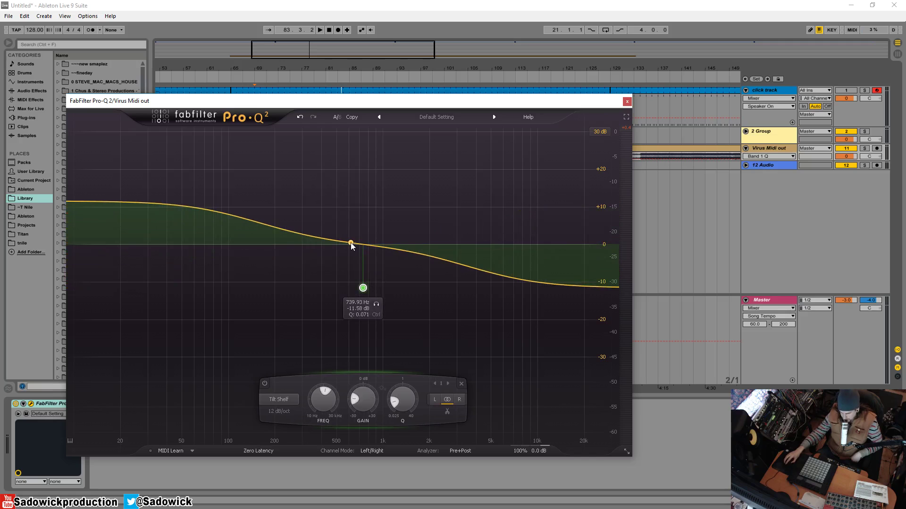
left_click_drag(368, 289, 369, 267)
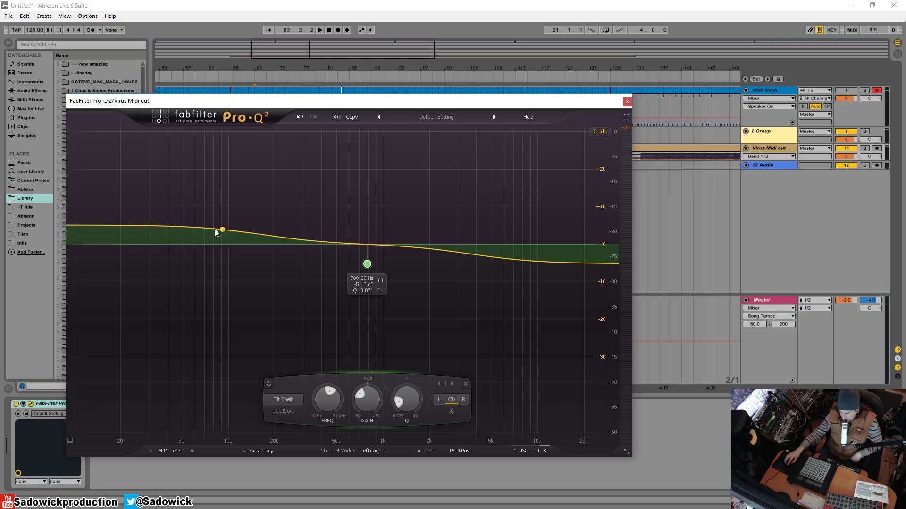
left_click_drag(367, 264, 356, 276)
scroll(358, 245, "up", 2)
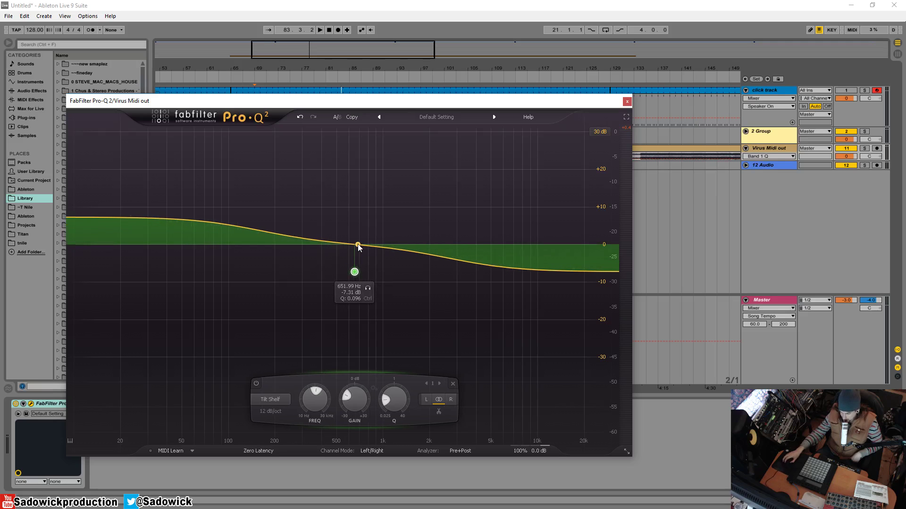
Step: Vary the Tilt Shelf's Q, then play the track with the shelf at about 629 Hz, -3.2 dB and a Q of about 0.085
scroll(358, 245, "up", 10)
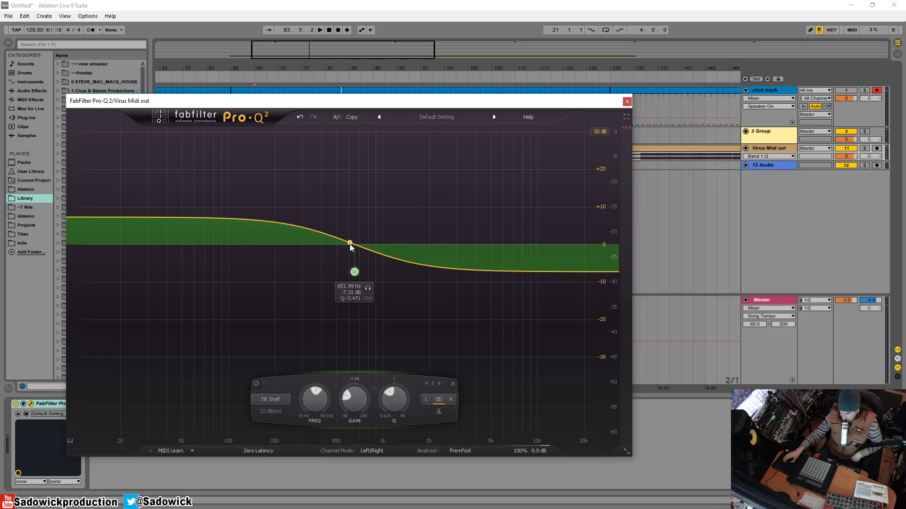
scroll(351, 247, "down", 10)
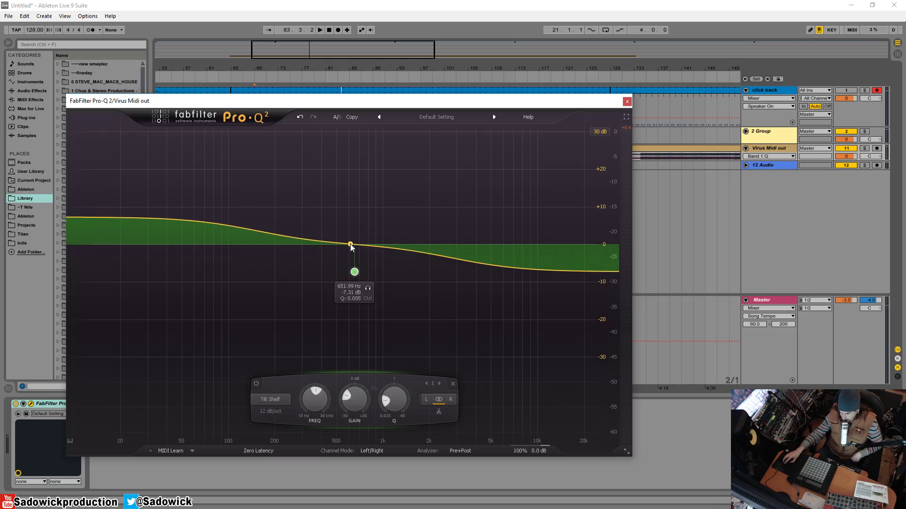
mouse_move(357, 274)
left_mouse_down()
mouse_move(331, 296)
mouse_move(357, 289)
mouse_move(361, 270)
left_mouse_up()
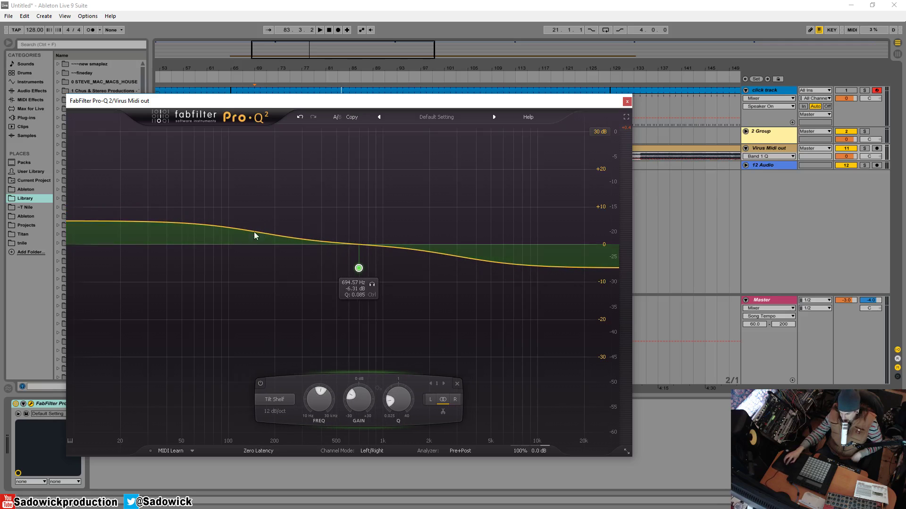
mouse_move(360, 270)
left_mouse_down()
mouse_move(349, 176)
mouse_move(341, 225)
mouse_move(354, 279)
mouse_move(350, 228)
mouse_move(355, 257)
left_mouse_up()
key("space")
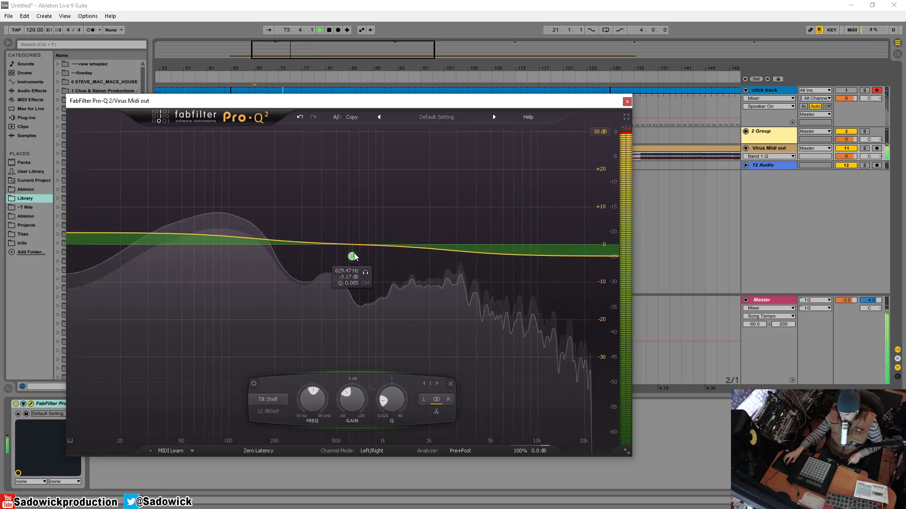
Step: Set the display range to 6 dB and widen the Tilt Shelf to a Q of 0.025 with about -1.2 dB gain
left_click(600, 131)
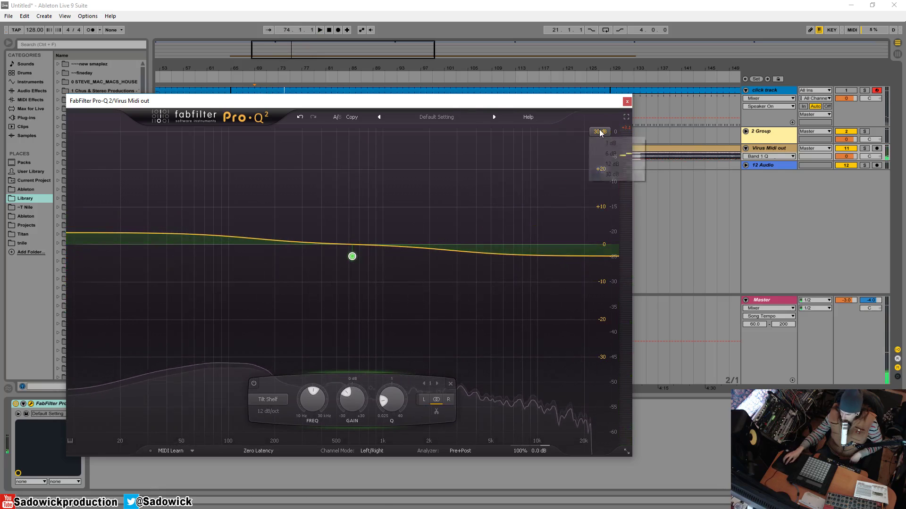
left_click(611, 154)
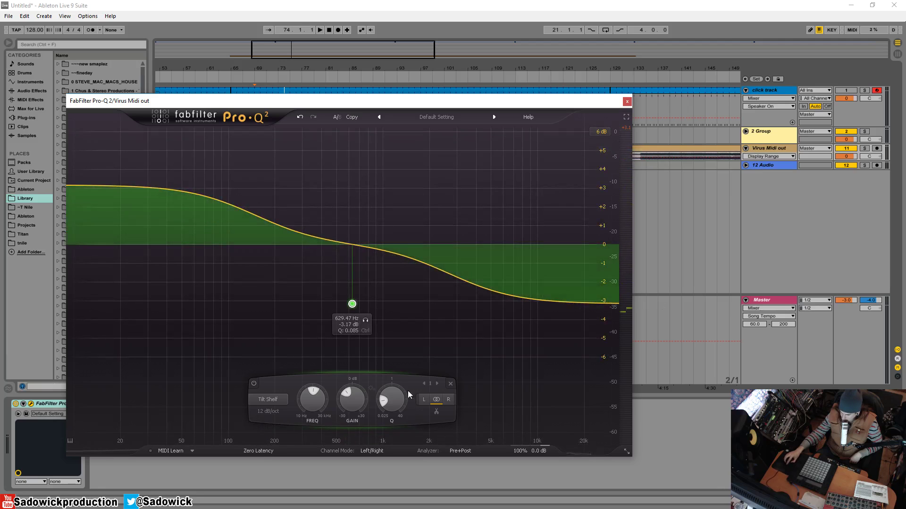
scroll(354, 305, "up", 1)
scroll(355, 307, "down", 5)
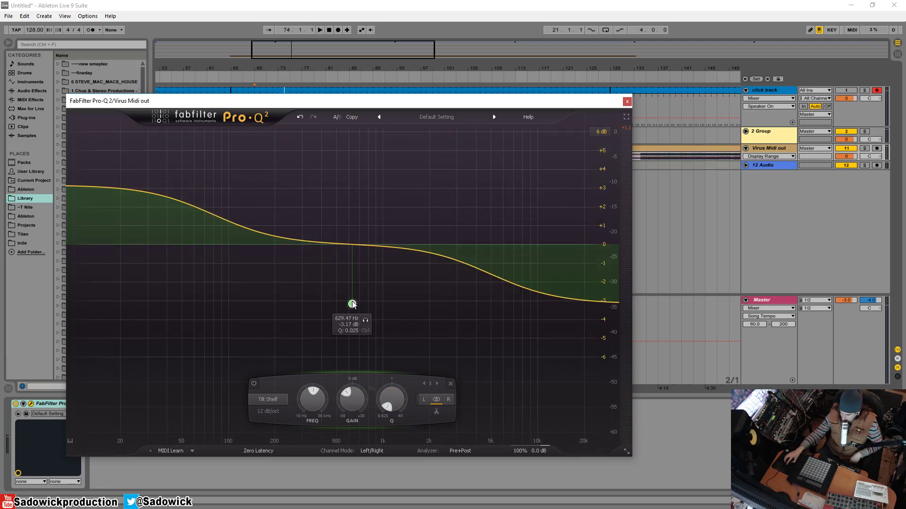
left_click_drag(352, 304, 353, 268)
Step: Change the band to a Bell and raise it to about +4.3 dB at about 735 Hz
left_click(282, 400)
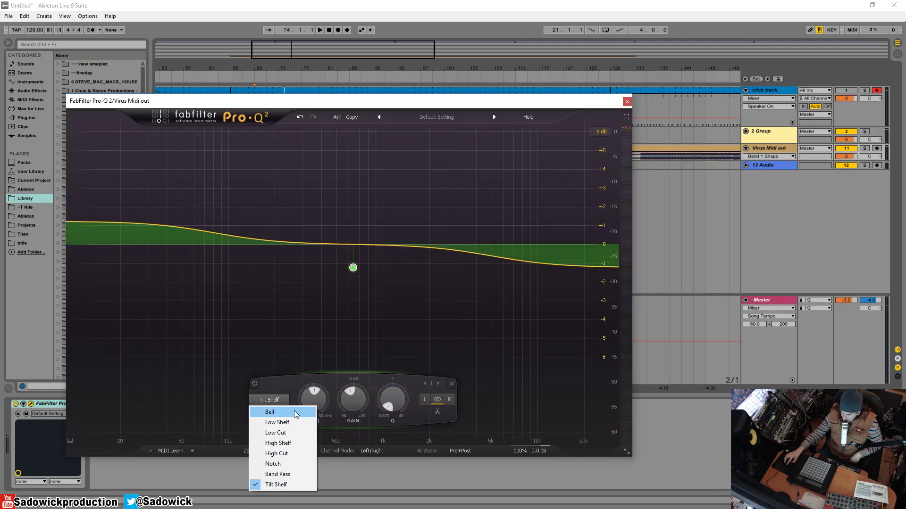
left_click(298, 412)
left_click_drag(353, 269, 362, 163)
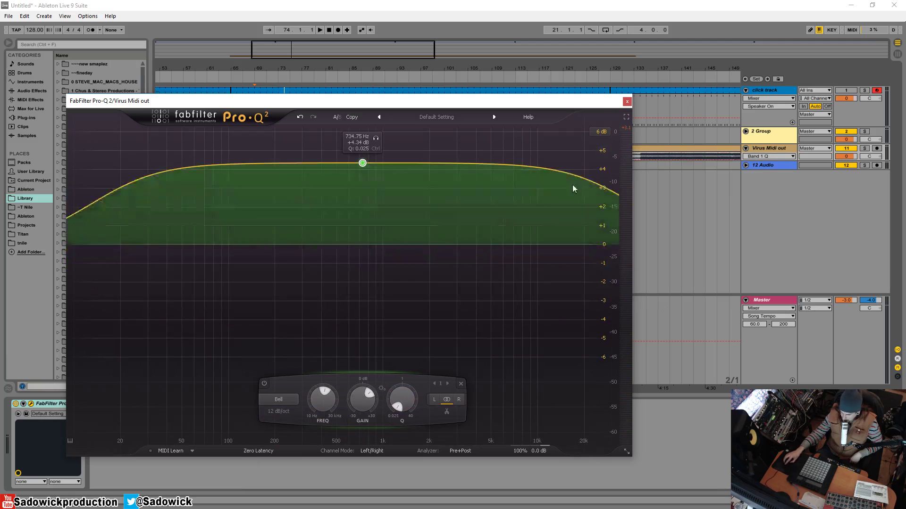
Step: Reload the Default Setting preset to clear the band, and show the piano keyboard along the frequency axis
left_click(450, 113)
left_click(424, 191)
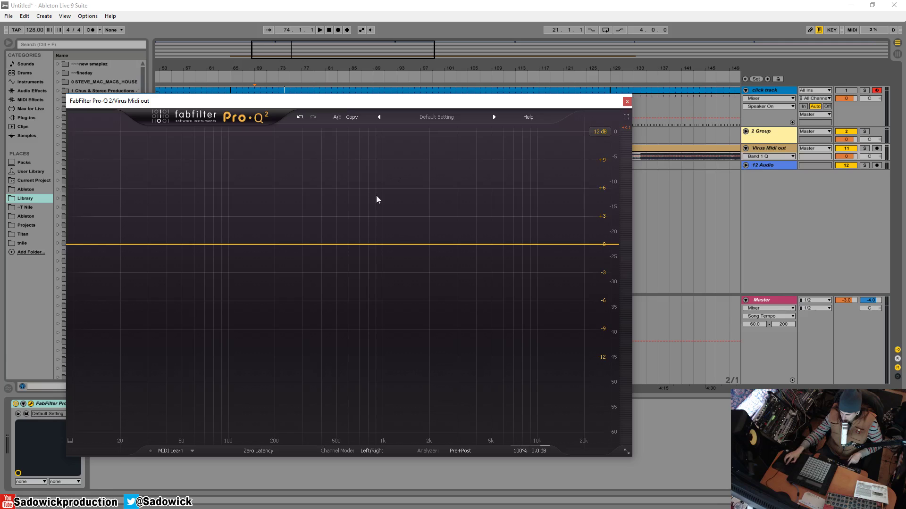
left_click_drag(407, 101, 406, 108)
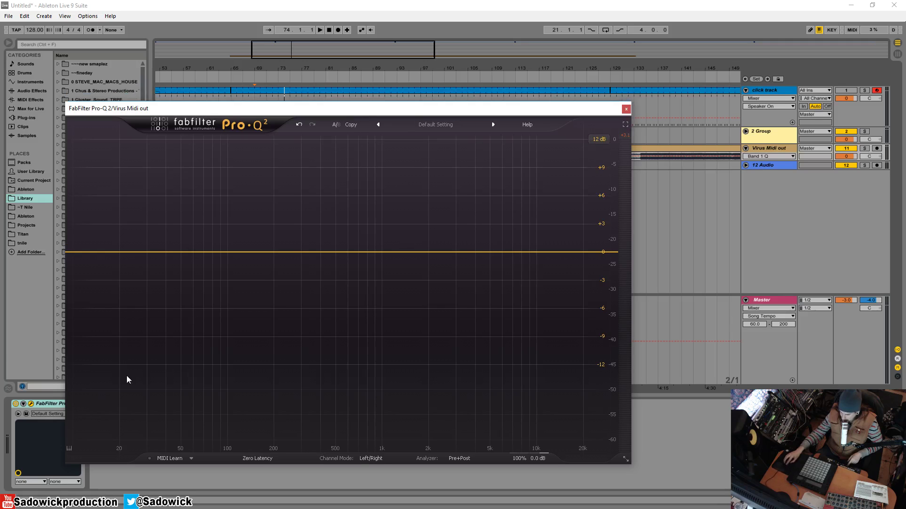
left_click(69, 448)
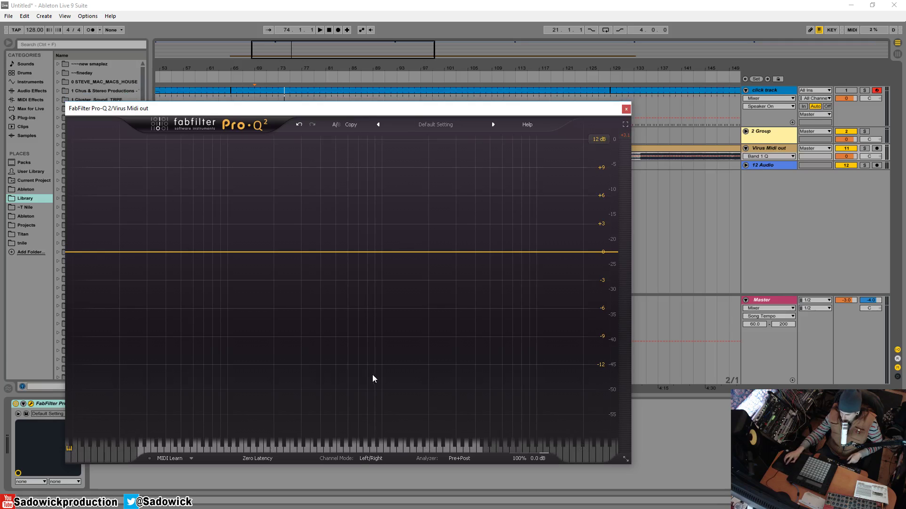
Step: Add a nearly flat bell band to the curve and move it to about 138 Hz, near note C#3
left_click(273, 253)
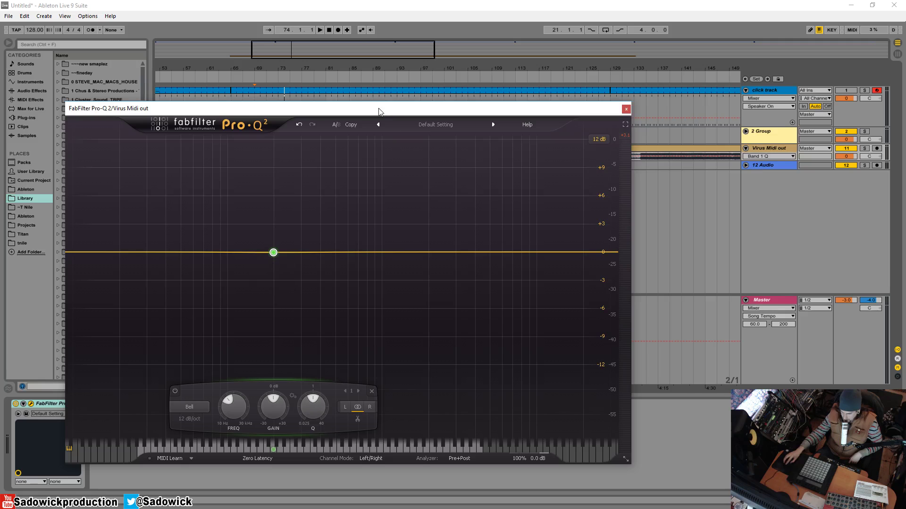
left_click_drag(379, 111, 391, 86)
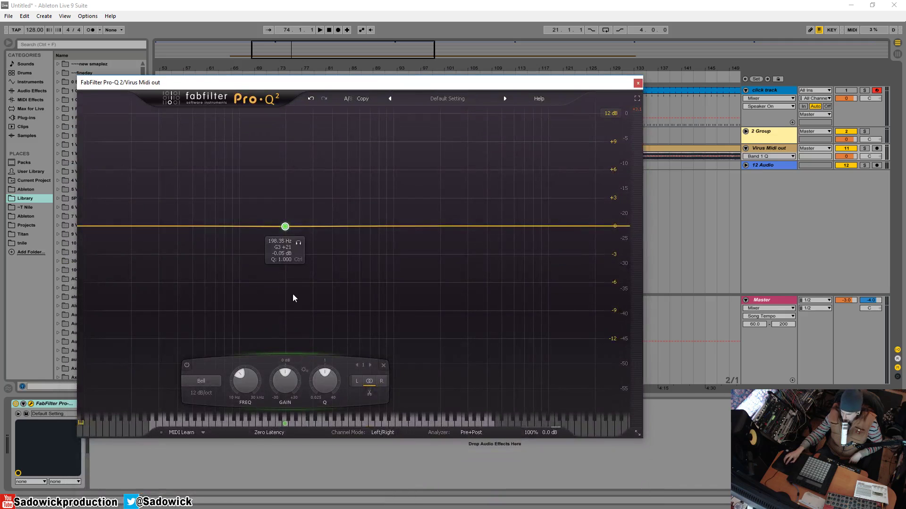
left_click_drag(286, 234, 262, 229)
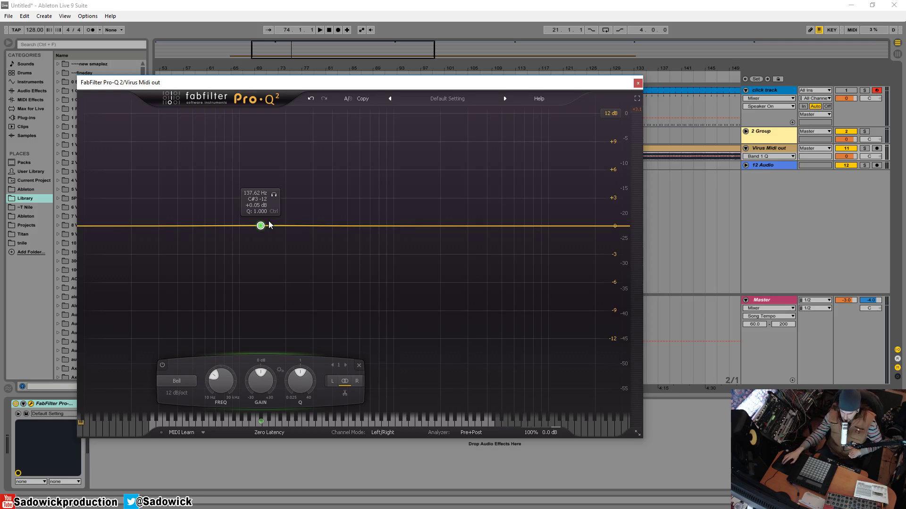
Step: Slide the bell along the piano notes, down to about 24.5 Hz (G0) and up to about 4713 Hz (D8)
left_click(254, 427)
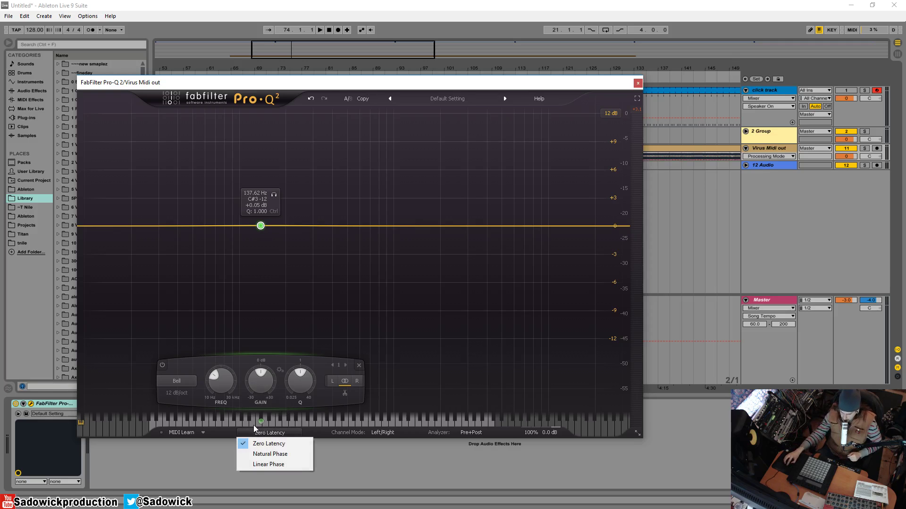
left_click_drag(254, 425, 237, 423)
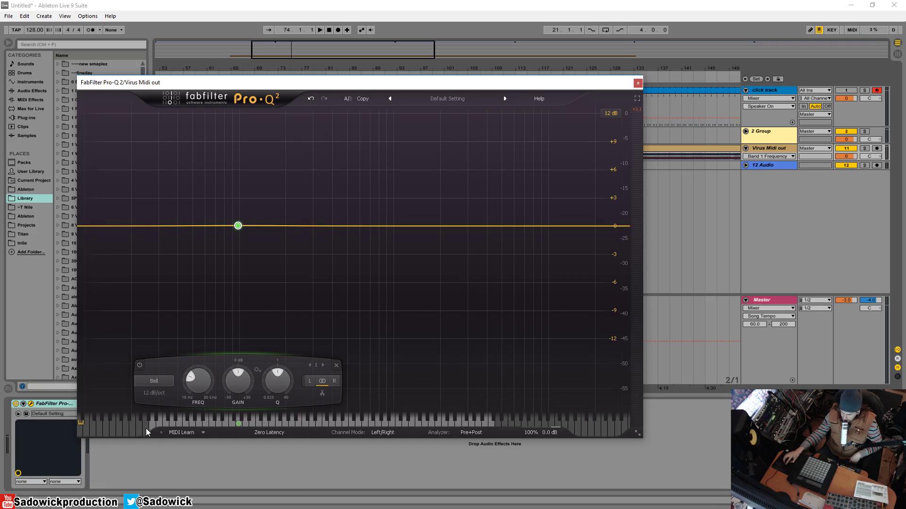
left_click_drag(237, 226, 146, 227)
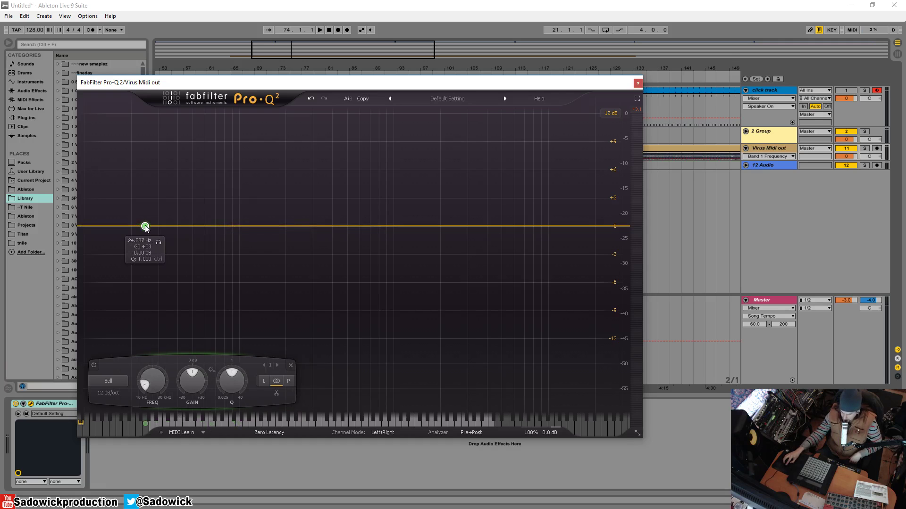
left_click_drag(146, 228, 500, 230)
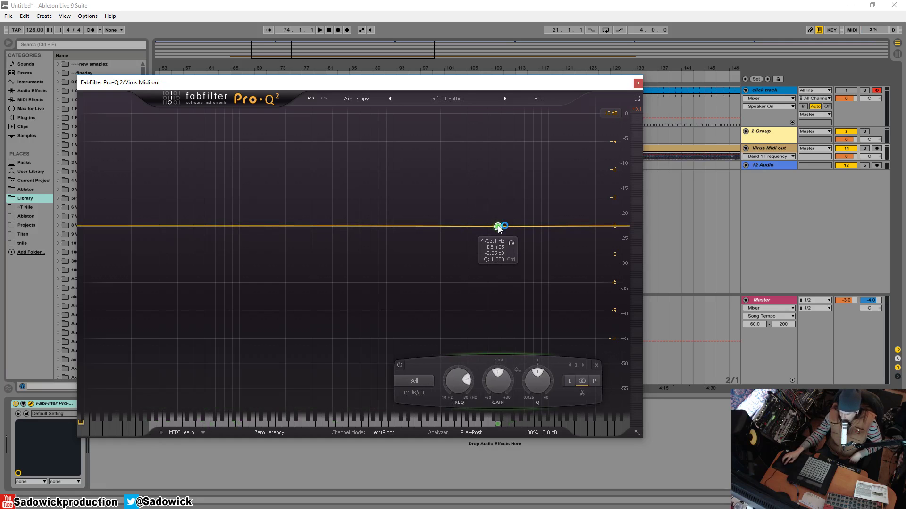
left_click(499, 224)
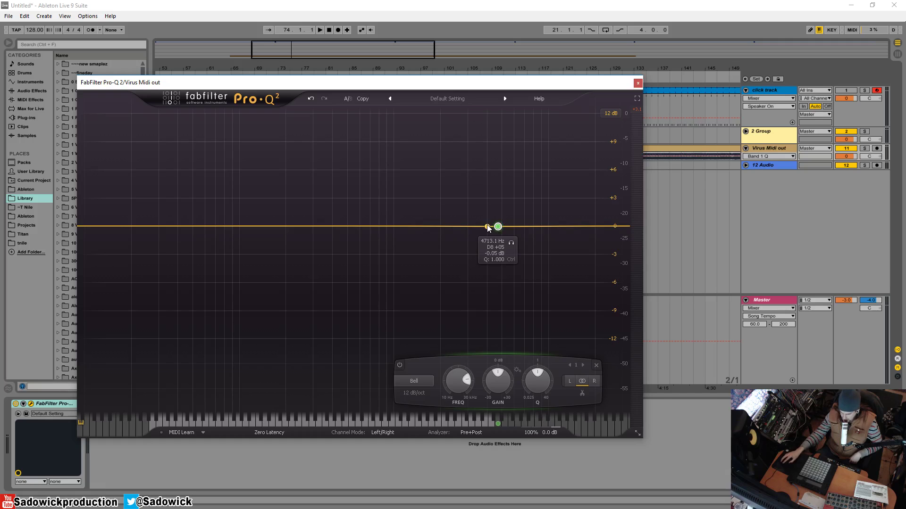
Step: Move the bell to about 168 Hz at -2 dB and add three more, including about 64 Hz at +2.6 dB and 3516 Hz at +2.3 dB
left_click_drag(497, 227, 314, 230)
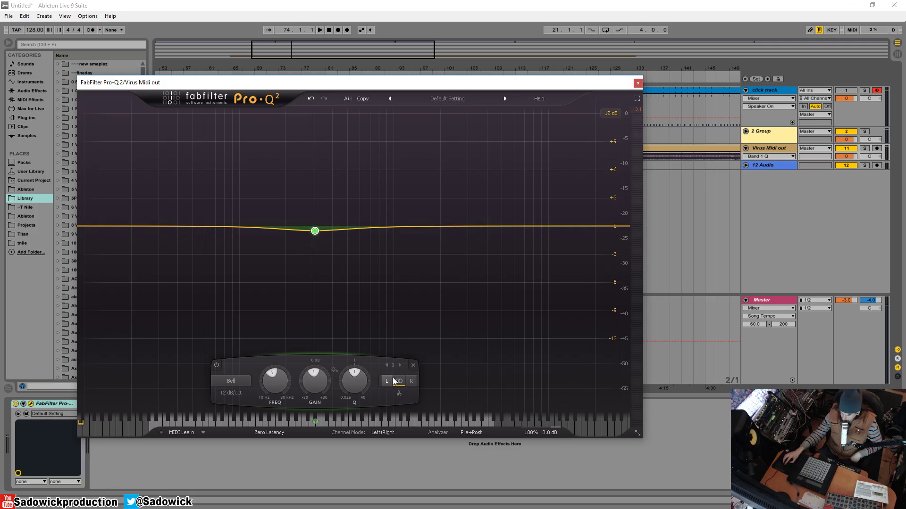
left_click_drag(315, 232, 275, 249)
left_click(409, 226)
double_click(171, 226)
left_click_drag(171, 227, 208, 202)
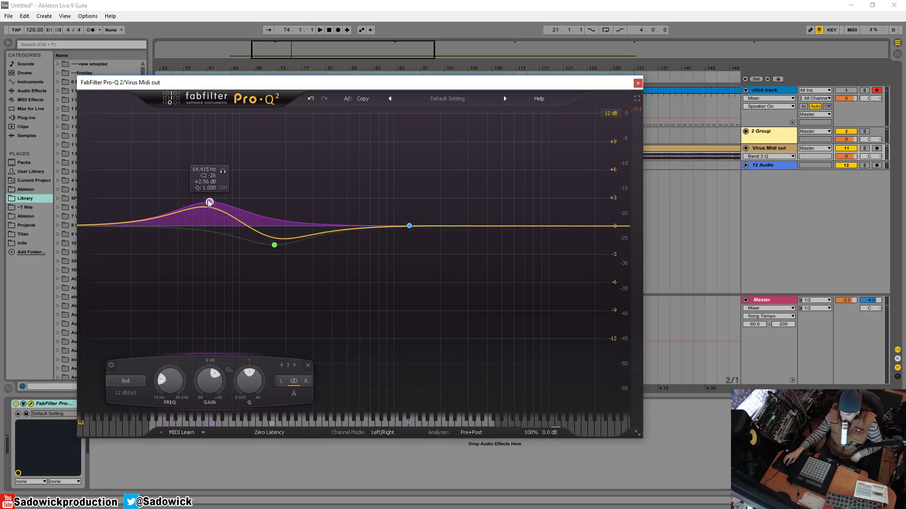
left_click_drag(455, 226, 477, 204)
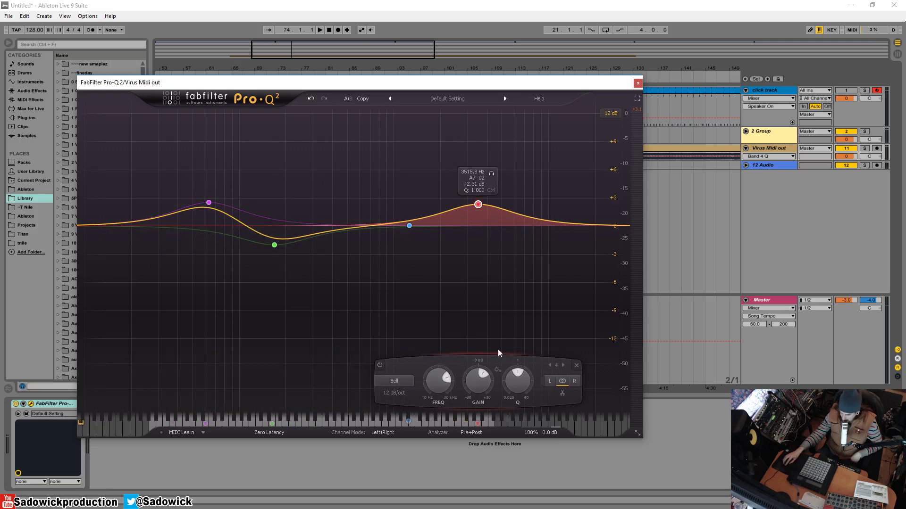
Step: Step back and forth through the four EQ bands and return to the first band at about 168 Hz
left_click(550, 364)
left_click(550, 365)
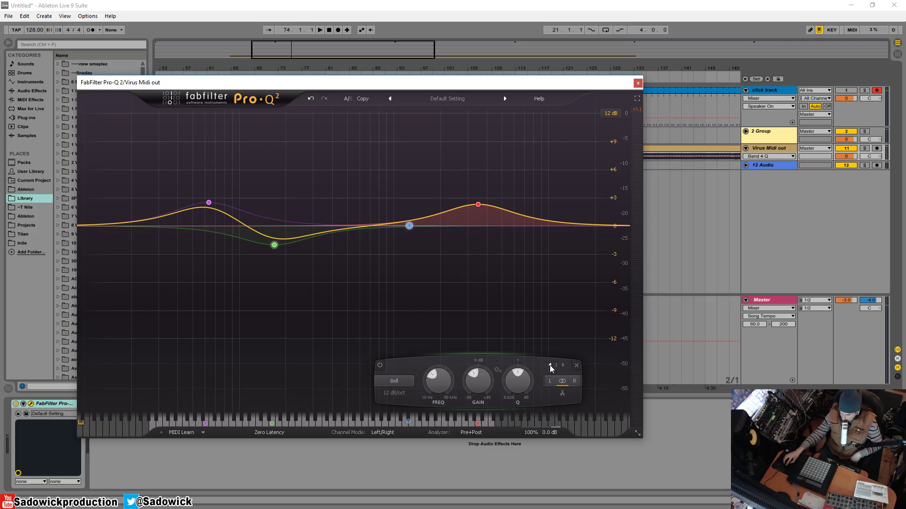
left_click(565, 366)
left_click(565, 366)
left_click(565, 366)
left_click(564, 366)
left_click(564, 366)
left_click(550, 366)
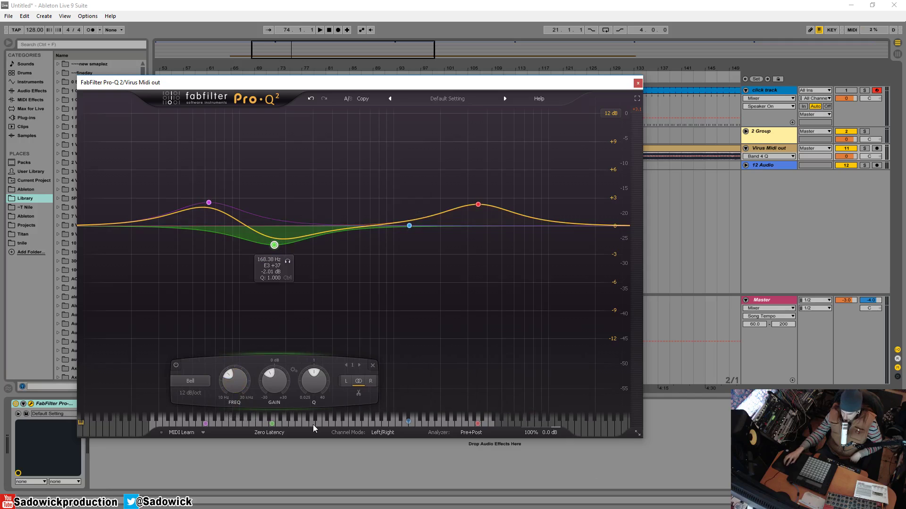
left_click(359, 366)
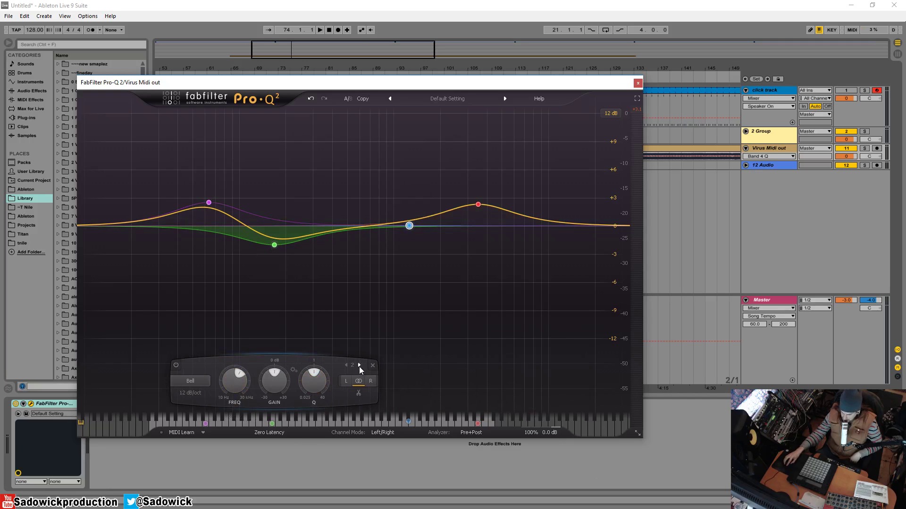
left_click(346, 366)
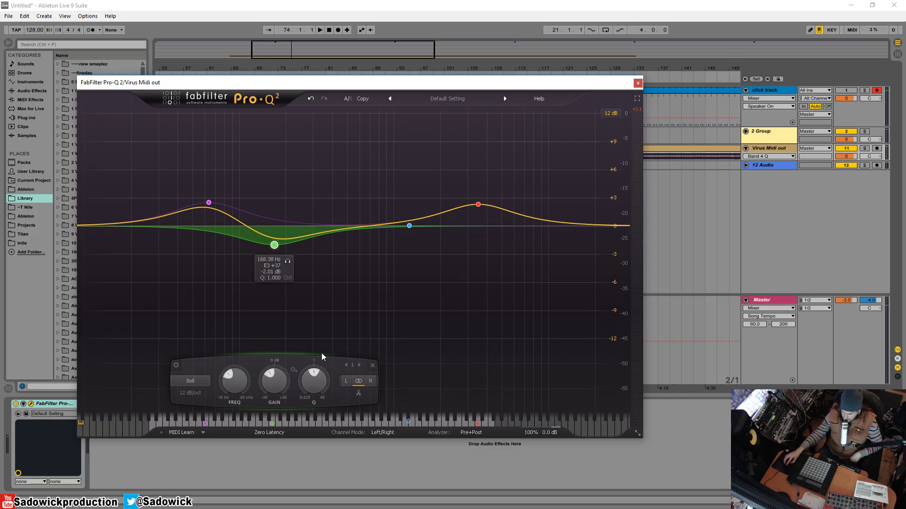
Step: Enable gain-Q interaction, vary the first band's gain and Q, and reset its gain to 0 dB
left_click_drag(277, 384, 272, 359)
left_click_drag(312, 383, 343, 331)
left_click_drag(279, 385, 252, 420)
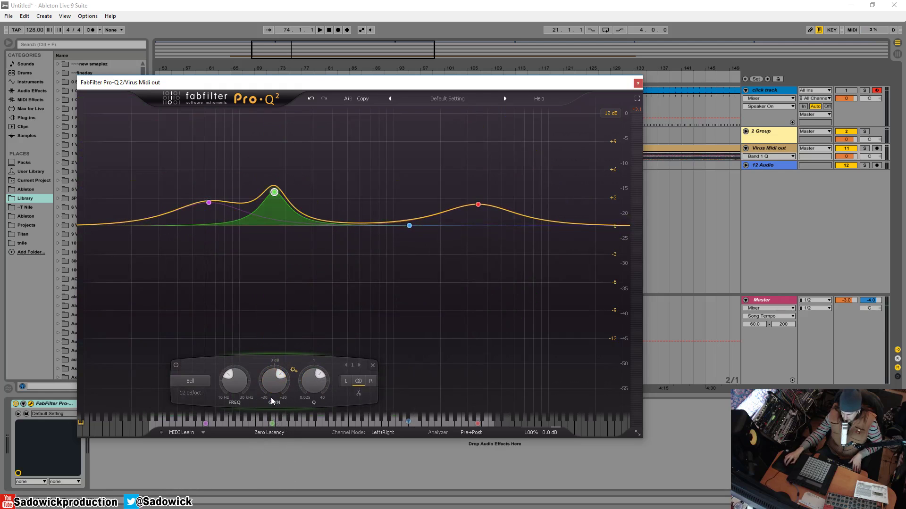
double_click(272, 383)
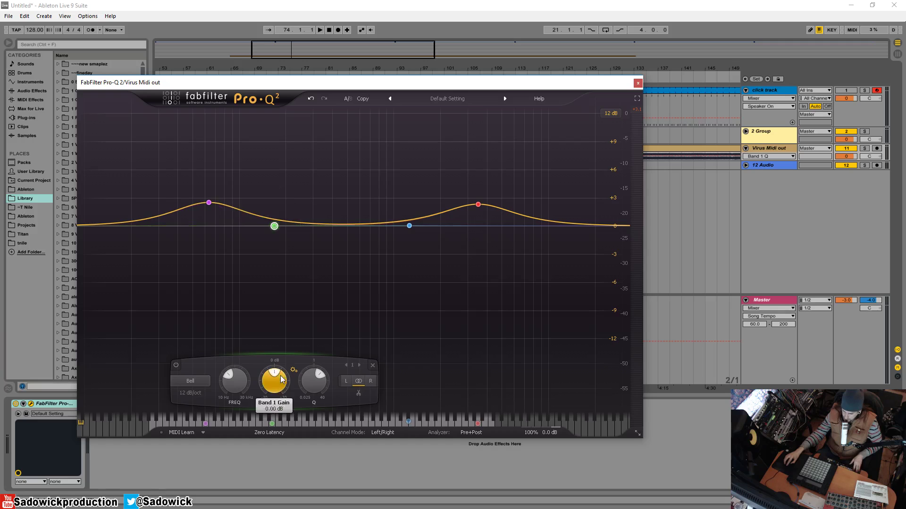
Step: Reload the Default Setting preset to clear all bands, and view the equalizer in full screen before restoring its window
left_click(445, 99)
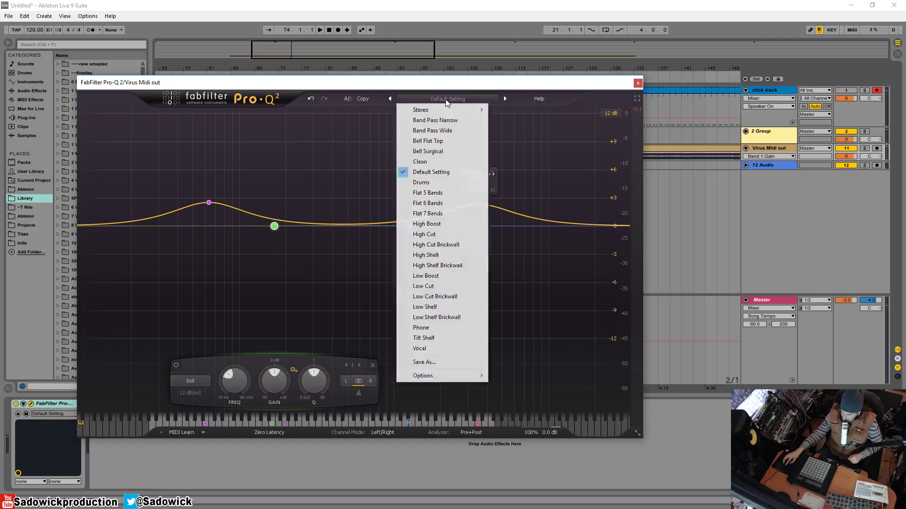
left_click(445, 172)
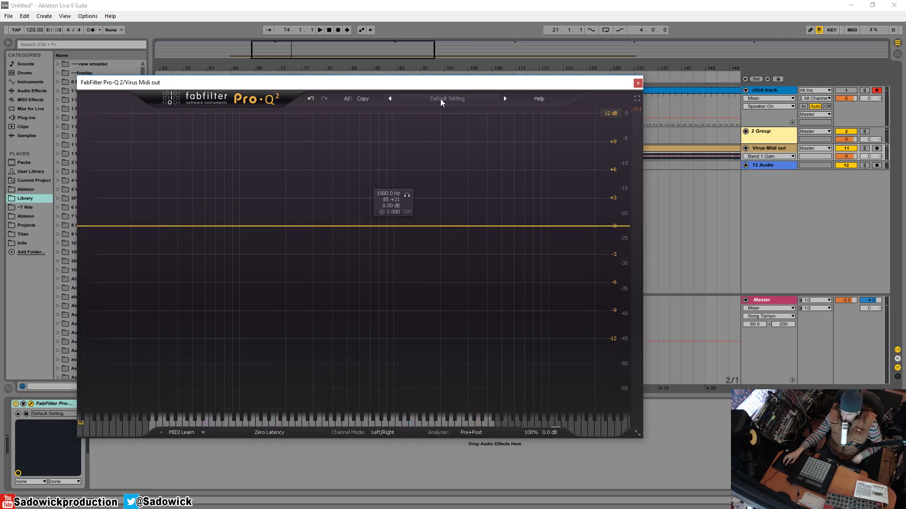
left_click(637, 99)
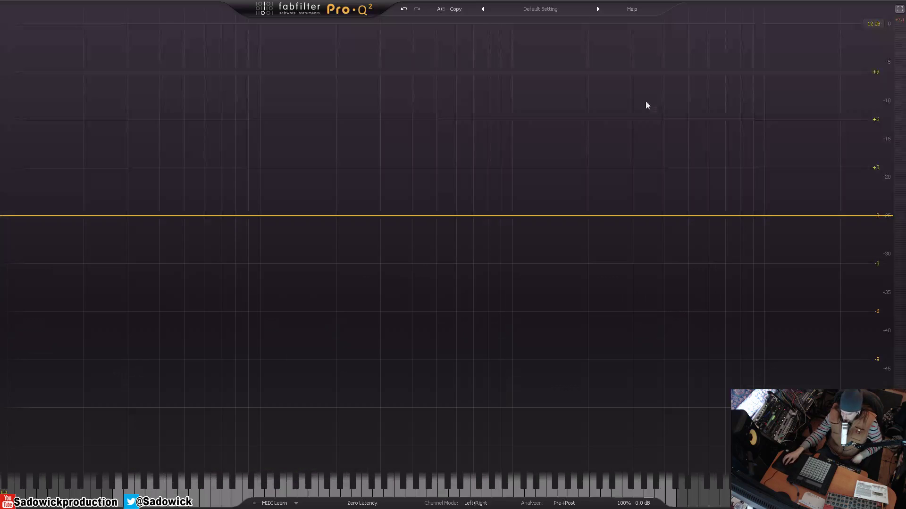
left_click(899, 11)
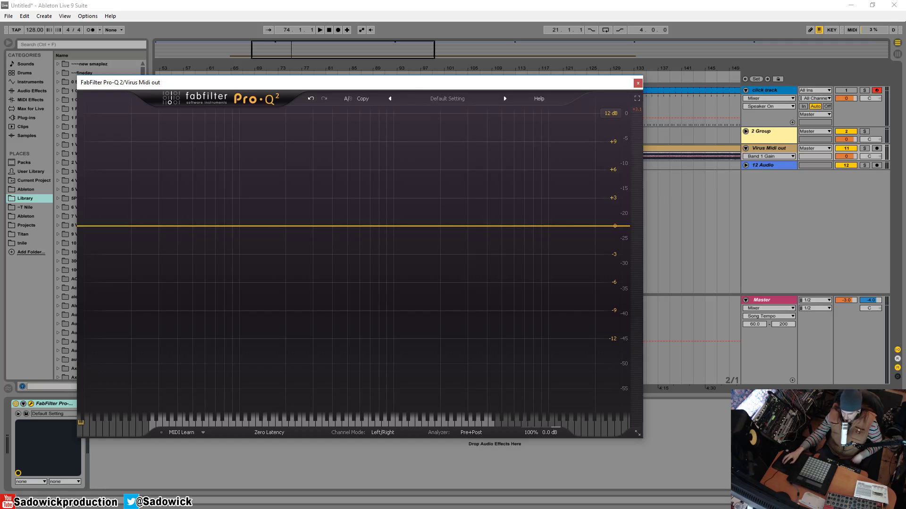
Step: Reposition the equalizer window and add a nearly flat bell band at about 338 Hz
left_click_drag(464, 83, 434, 78)
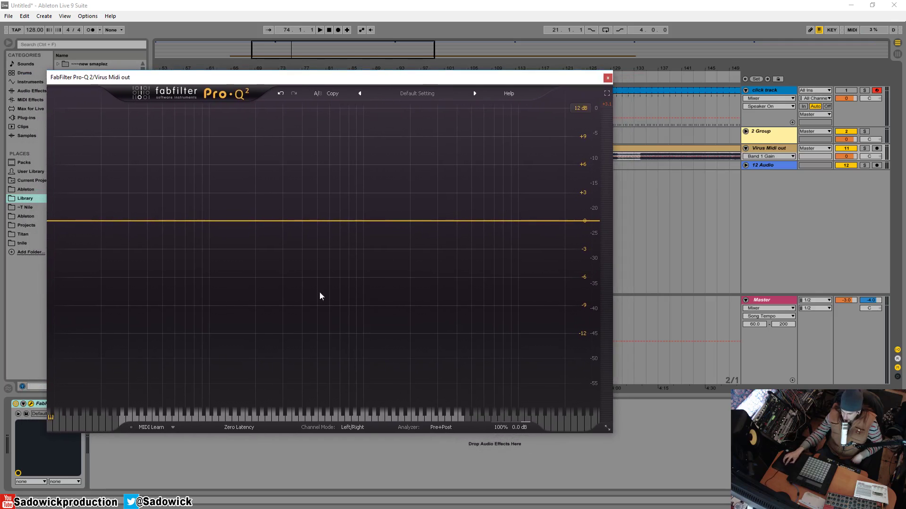
left_click(290, 222)
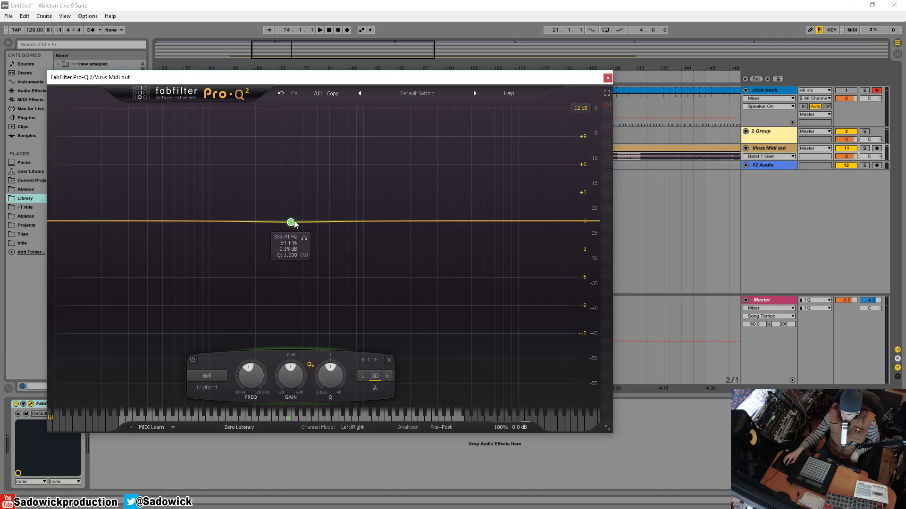
Step: Restrict the bell band to the left channel and cut it by about 4.6 dB at about 1260 Hz
left_click_drag(290, 222, 254, 221)
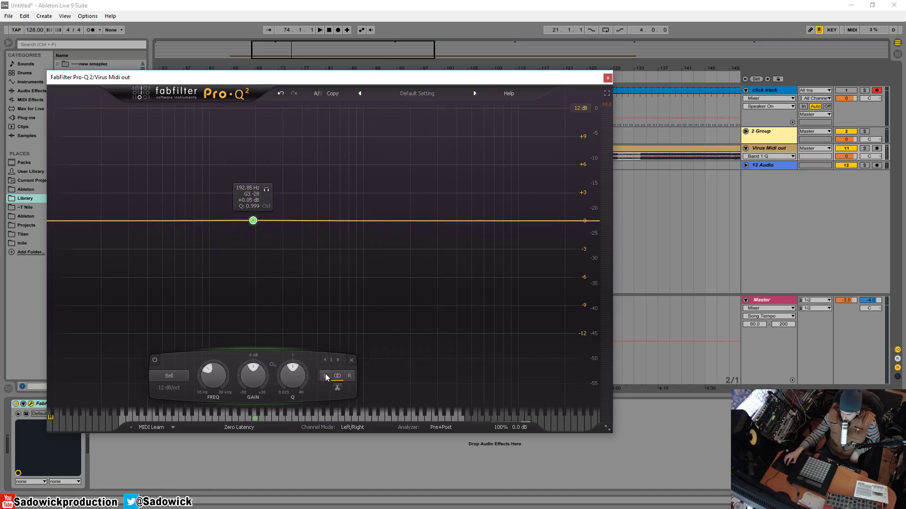
left_click(326, 376)
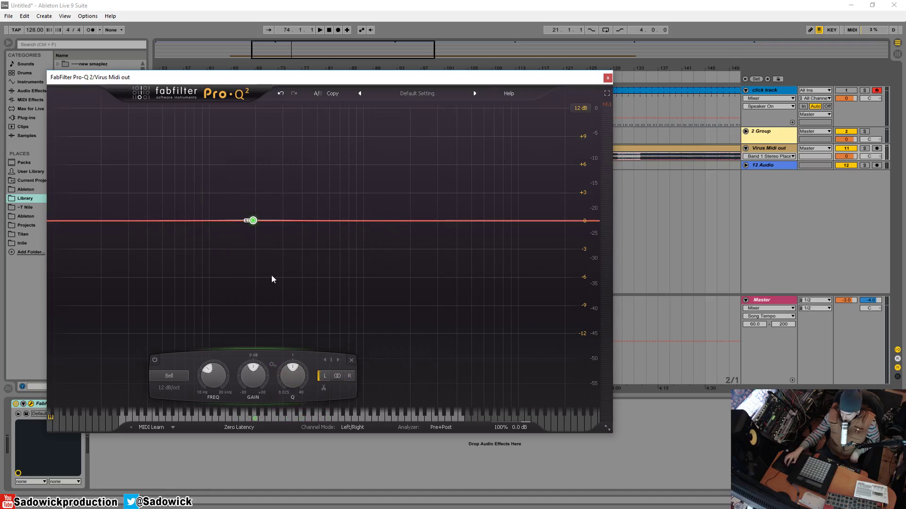
left_click_drag(253, 222, 380, 266)
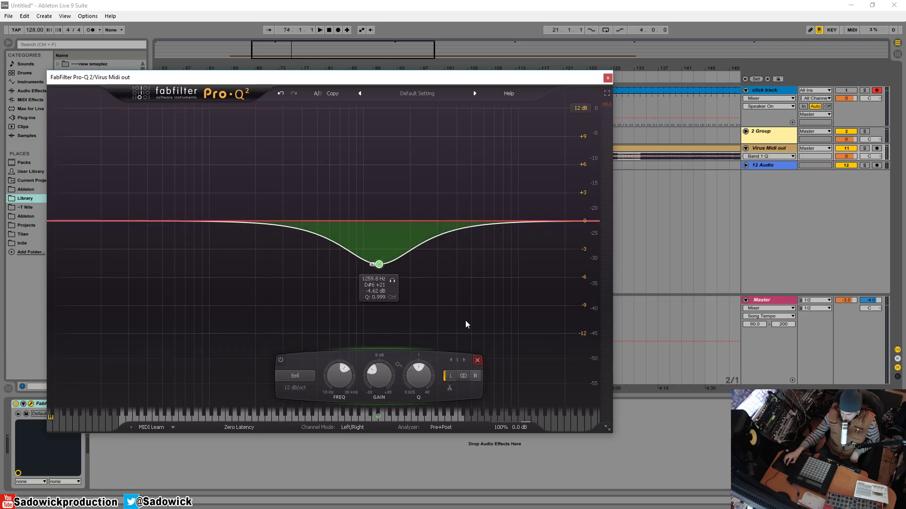
Step: Add a second bell band on the right channel with a boost of about 4.2 dB at about 1251 Hz
left_click_drag(402, 222, 403, 178)
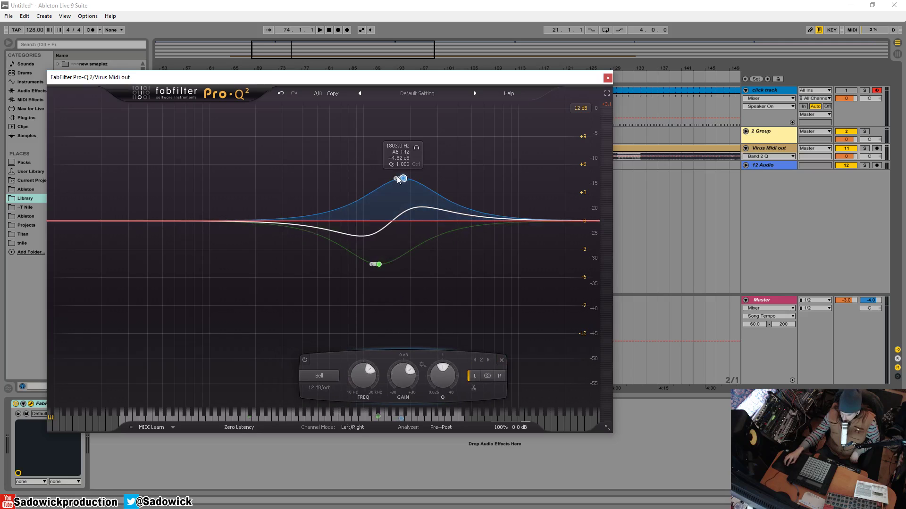
left_click(502, 378)
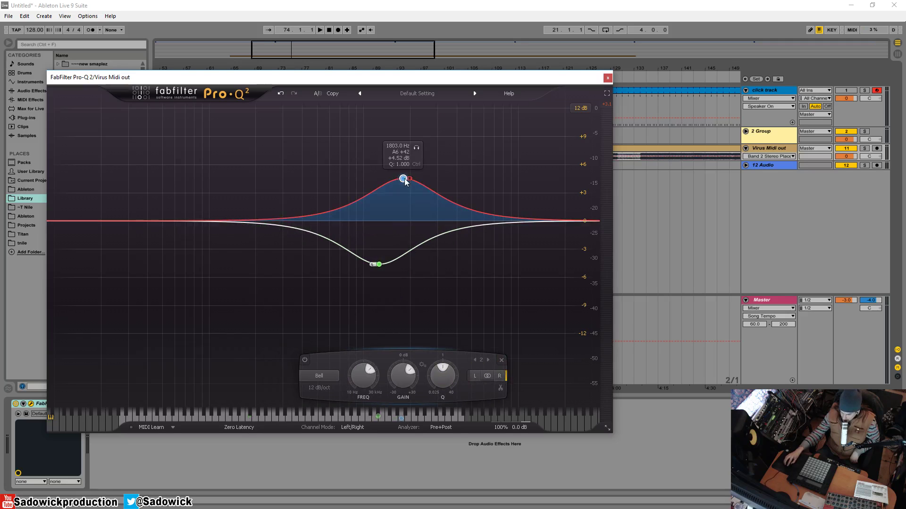
left_click_drag(404, 179, 381, 184)
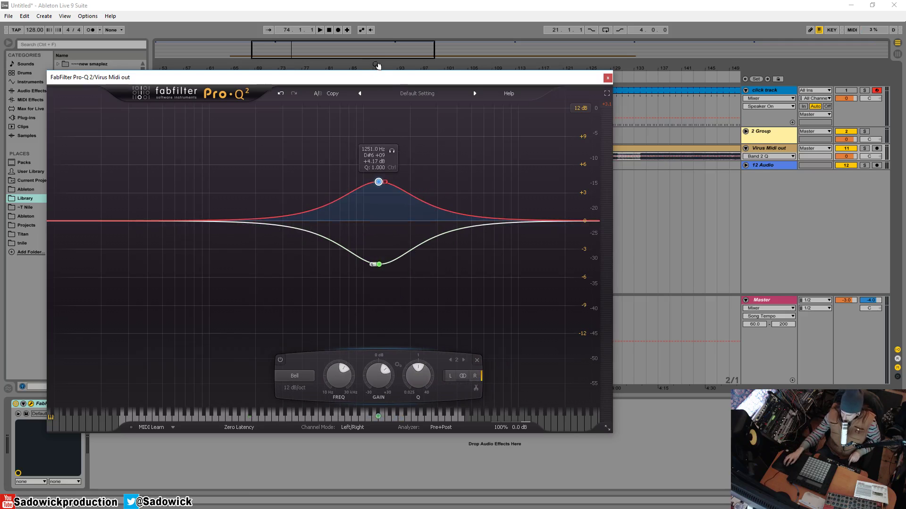
Step: During playback, shift the right-channel boost to a higher frequency and raise the left-channel bell to about 6.5 dB at 1523 Hz
key("space")
left_click_drag(378, 182, 470, 149)
left_click_drag(376, 264, 394, 162)
key("space")
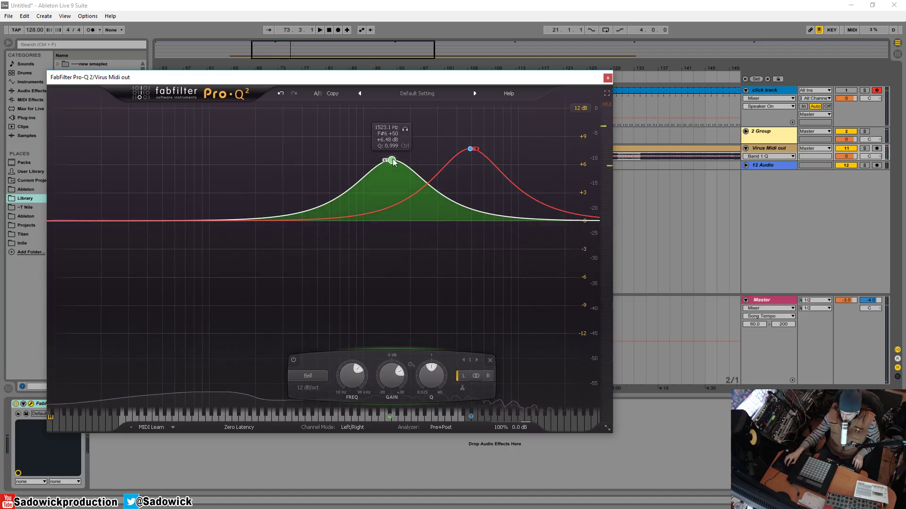
Step: Flatten the left-channel and right-channel bands to about 0 dB and delete both
left_click_drag(393, 162, 388, 220)
left_click_drag(471, 150, 453, 226)
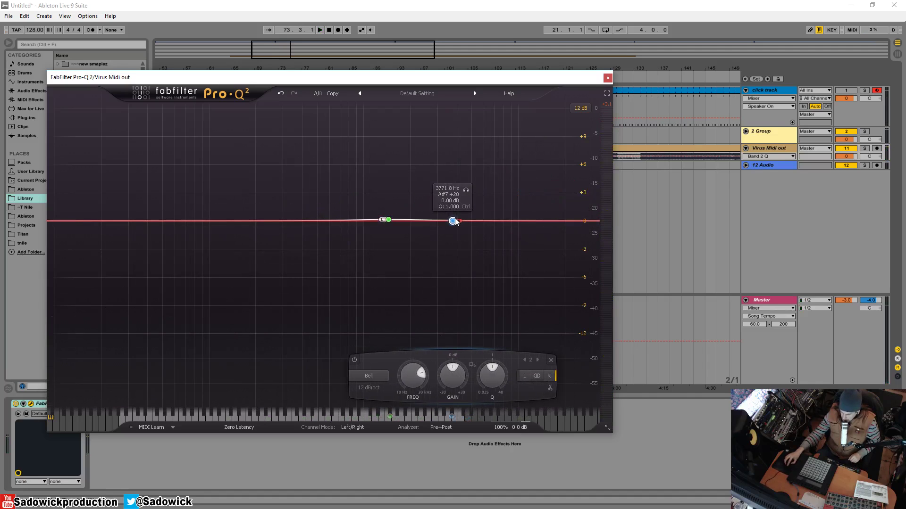
left_click(388, 220)
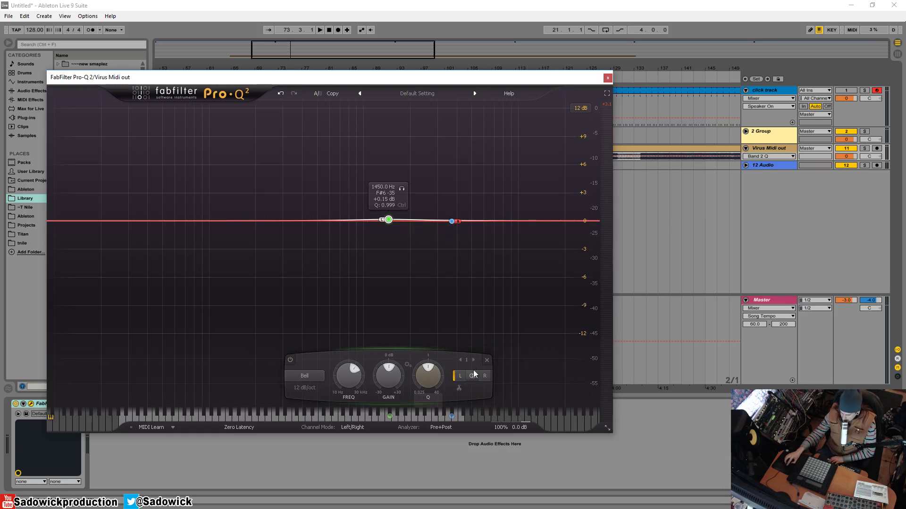
left_click(487, 361)
left_click(487, 361)
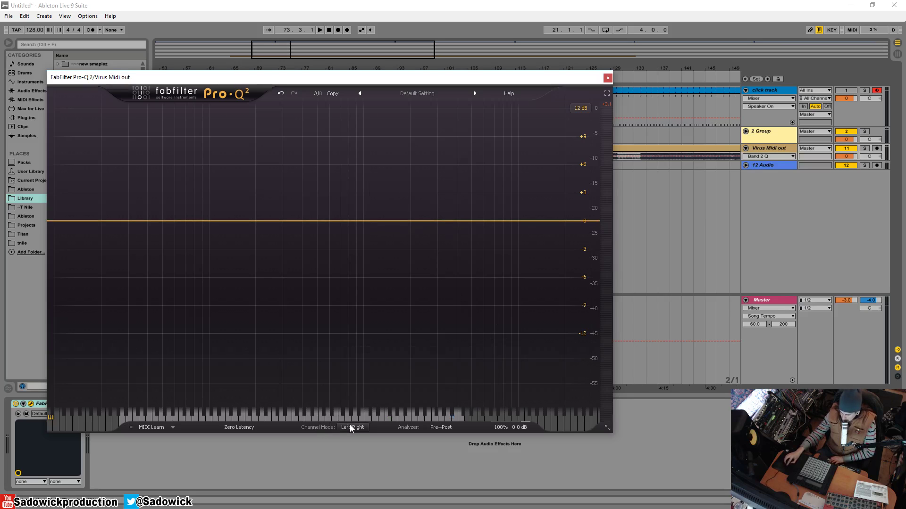
Step: Add a nearly flat bell band at about 491 Hz, set the channel mode to Mid/Side, and shift the band lower in frequency
left_click(315, 220)
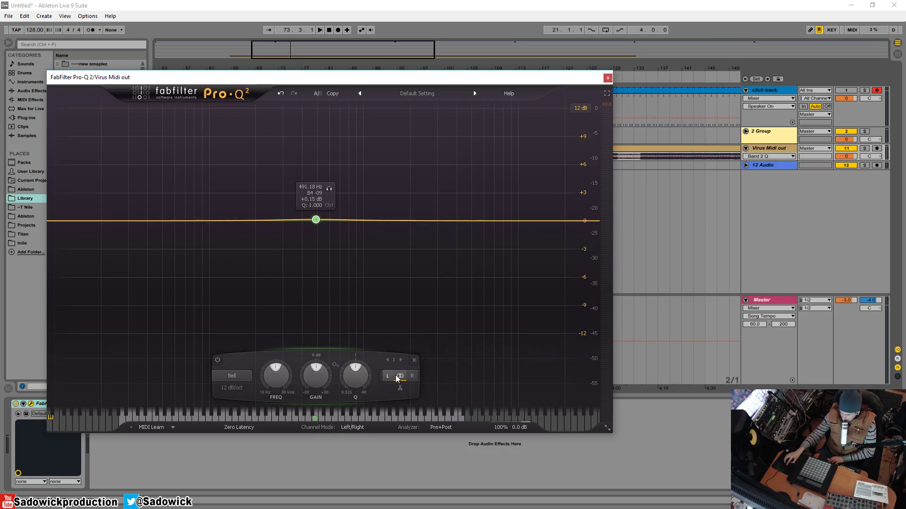
left_click(358, 427)
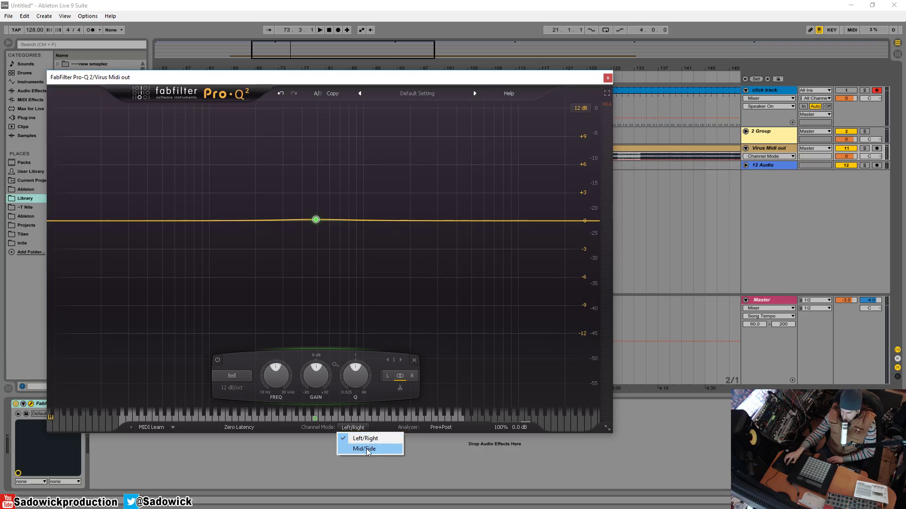
left_click(366, 448)
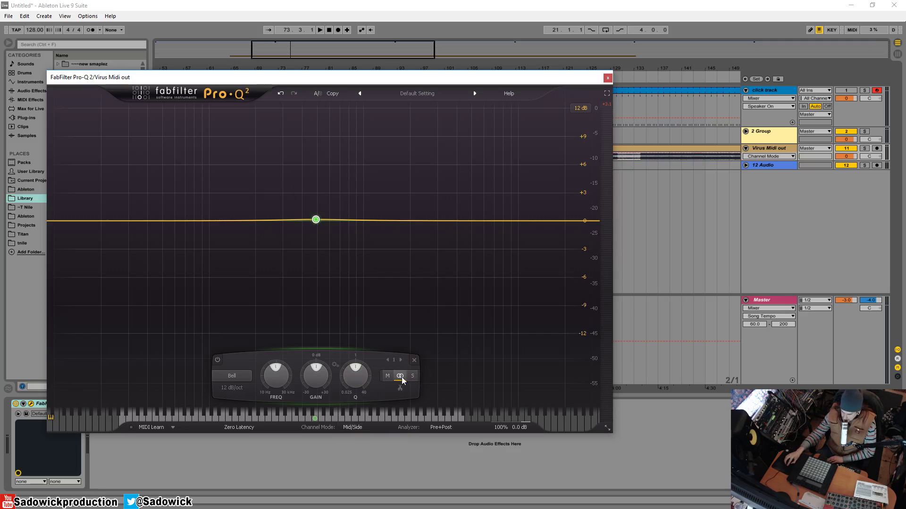
left_click_drag(315, 219, 286, 220)
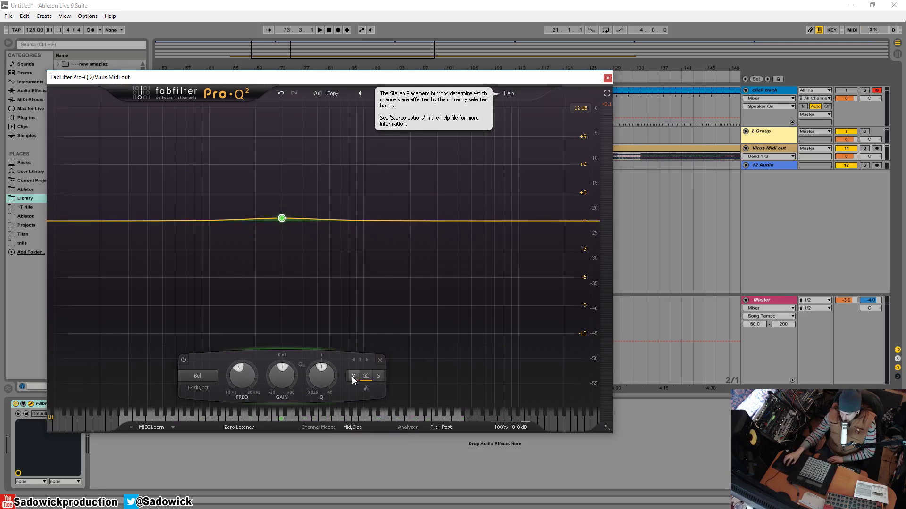
Step: Restrict the bell band to the mid channel and give it a cut of about 1 dB in the low mids
left_click(353, 376)
mouse_move(281, 220)
left_mouse_down()
mouse_move(289, 262)
mouse_move(364, 218)
mouse_move(281, 167)
mouse_move(241, 239)
mouse_move(281, 194)
mouse_move(253, 229)
mouse_move(289, 231)
left_mouse_up()
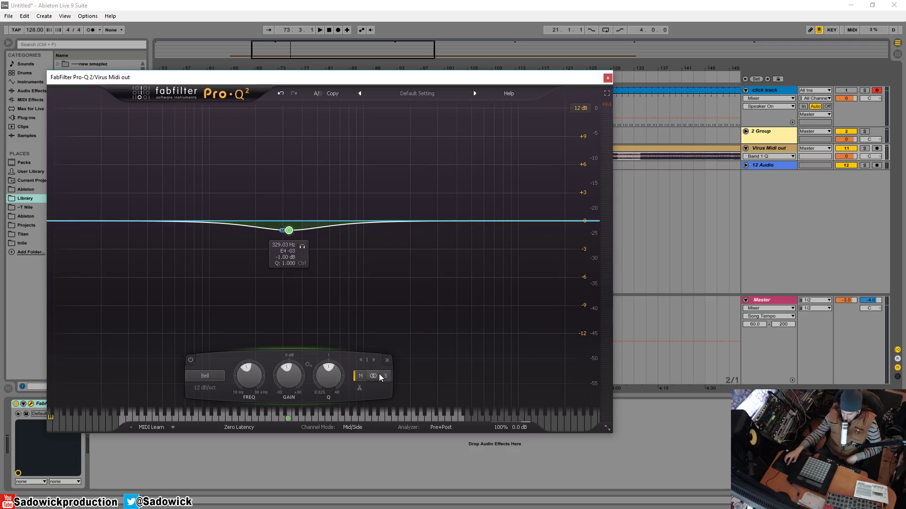
left_click_drag(282, 232, 234, 234)
Step: Change the mid band's shape to High Cut and raise its cutoff to 30000 Hz
left_click(159, 376)
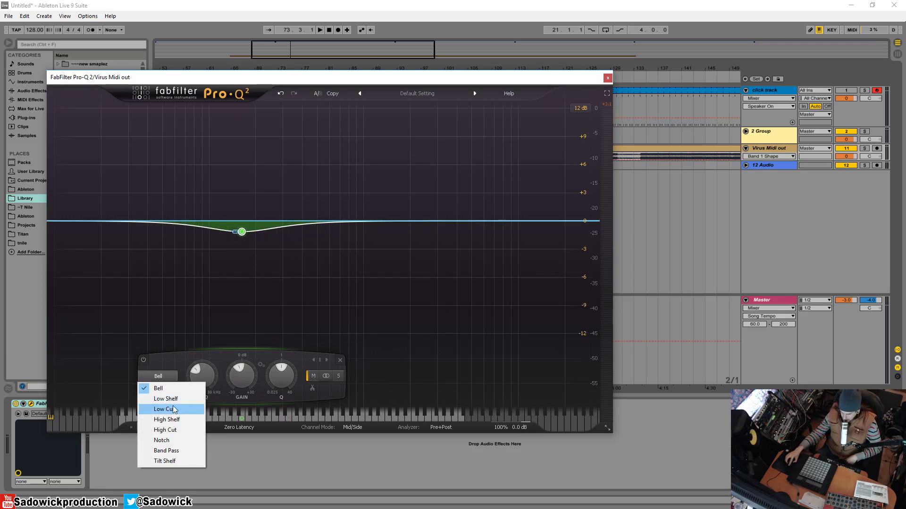
left_click(174, 431)
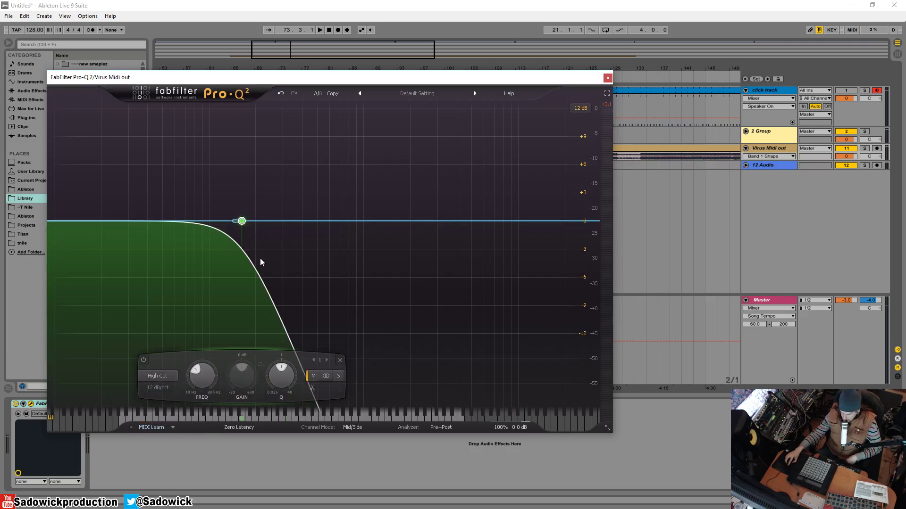
left_click_drag(241, 219, 593, 225)
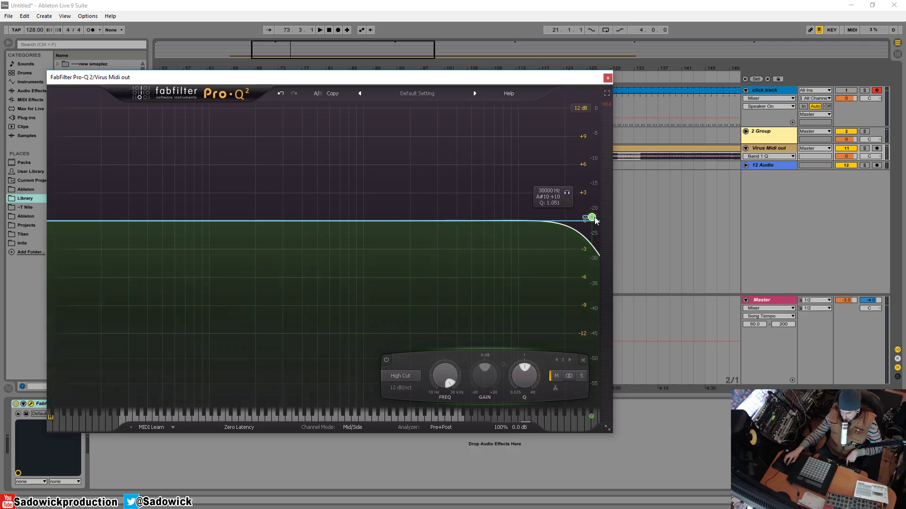
Step: Play the track and sweep the mid High Cut back and forth, ending at the lowest frequency to isolate the side signal
key("space")
left_click_drag(592, 218, 561, 217)
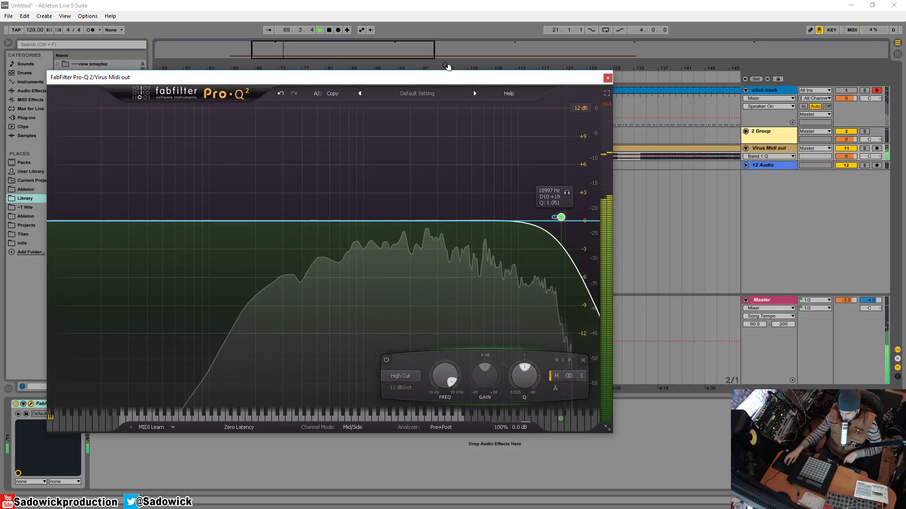
left_click_drag(445, 79, 451, 140)
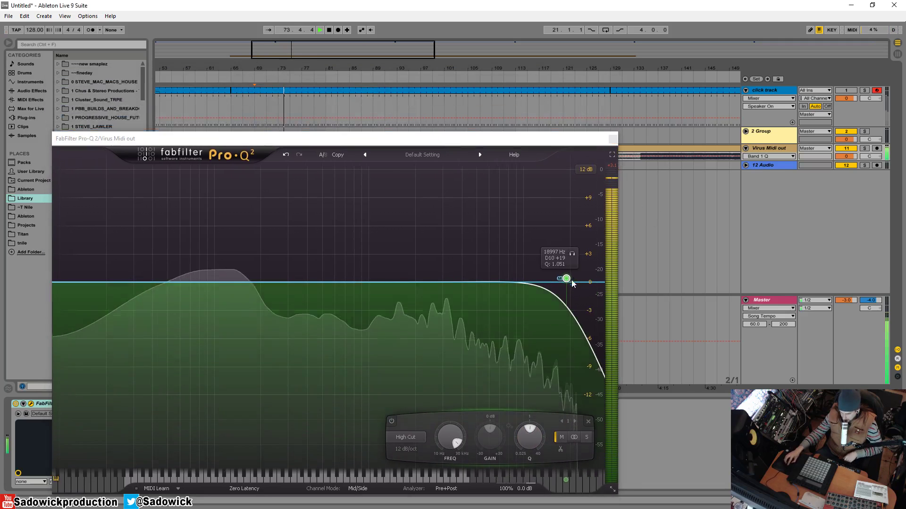
left_click_drag(566, 278, 47, 287)
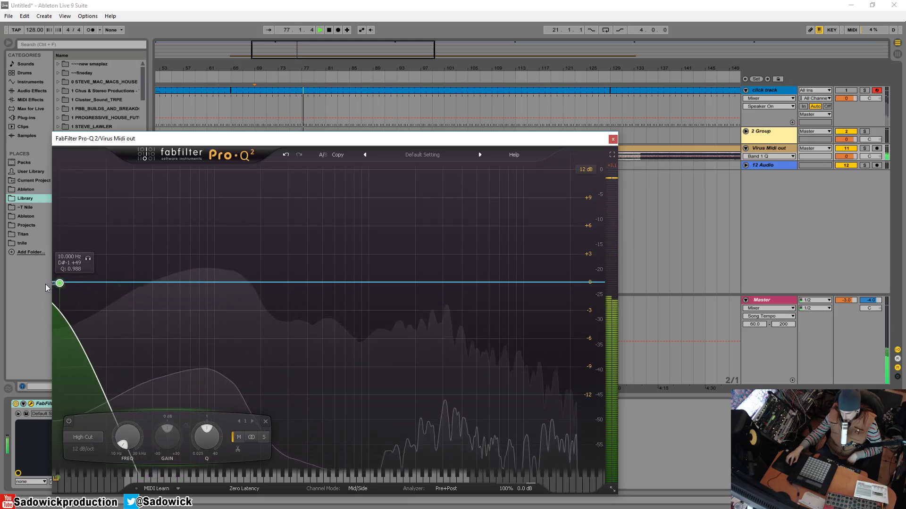
left_click_drag(47, 288, 72, 283)
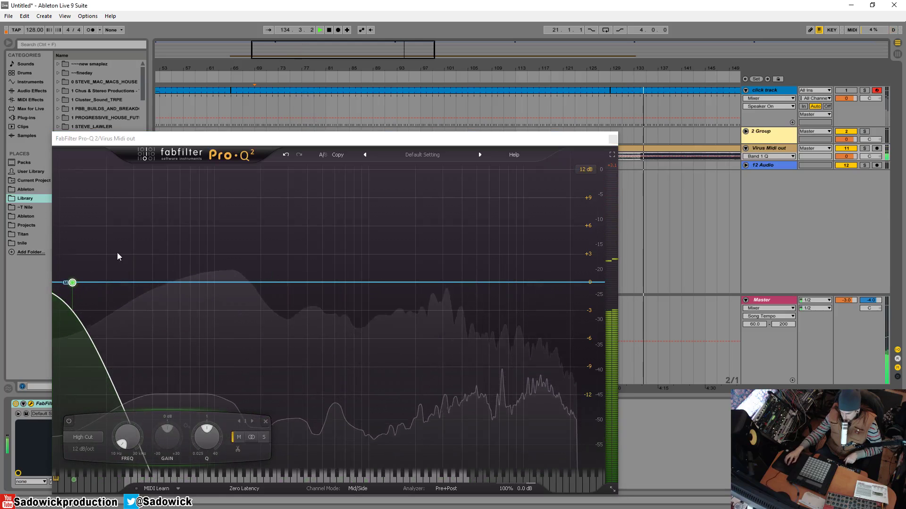
left_click_drag(72, 283, 295, 282)
left_click_drag(373, 283, 59, 295)
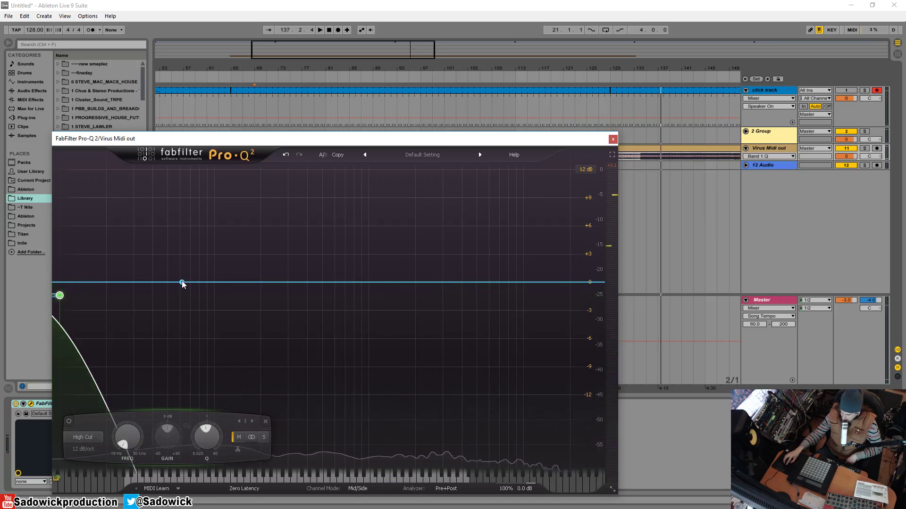
Step: Add a side-channel band, change its shape to High Shelf, and boost it by about 3.3 dB at about 478 Hz
double_click(180, 283)
left_click_drag(180, 283, 348, 282)
left_click(446, 439)
right_click(348, 282)
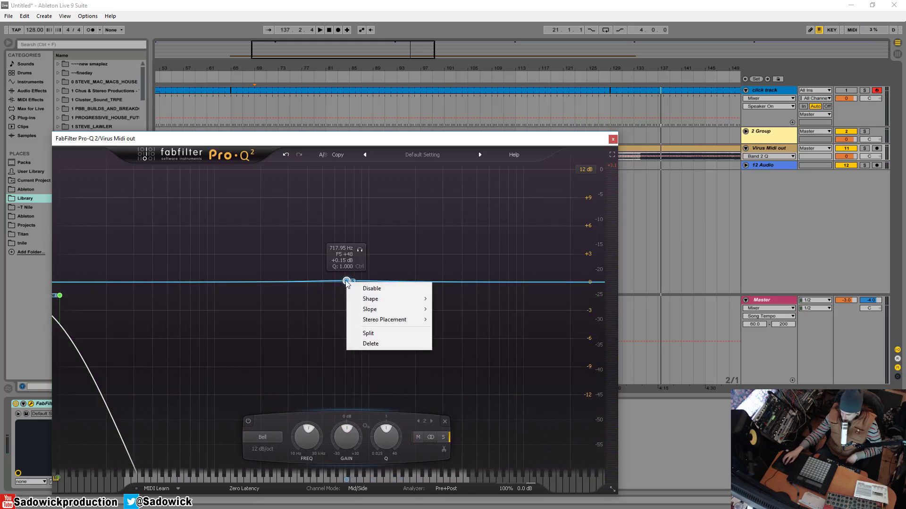
left_click(348, 280)
left_click(264, 437)
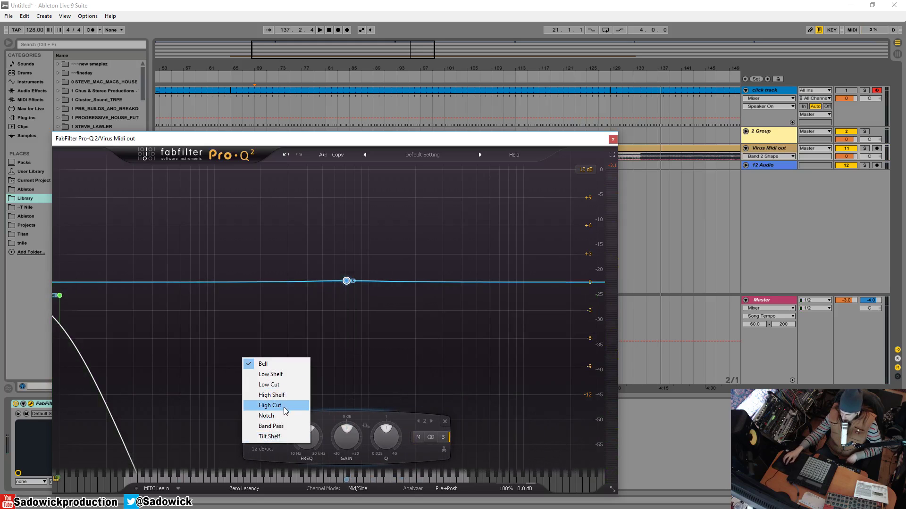
left_click(271, 395)
left_click_drag(347, 282, 322, 255)
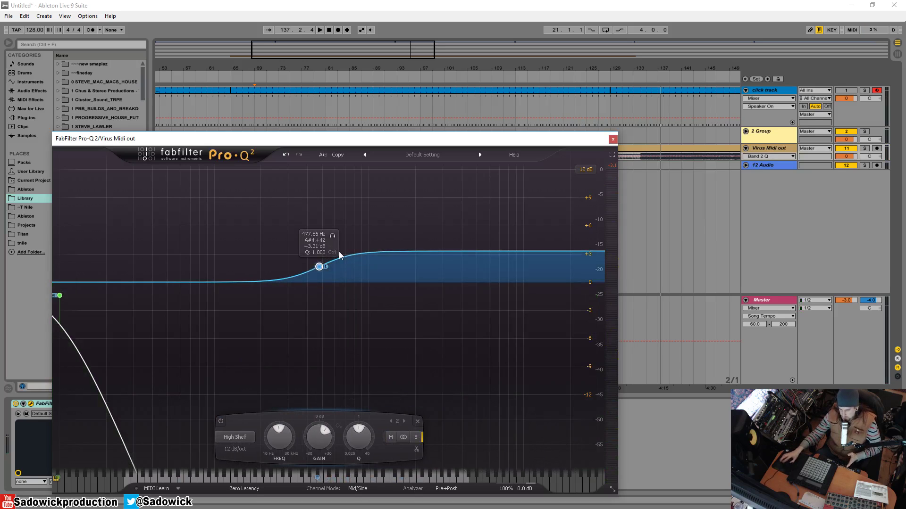
Step: During playback, raise the side High Shelf to about 8.5 dB near 255 Hz and return the mid High Cut to the highest frequency
key("space")
left_click_drag(319, 266, 299, 235)
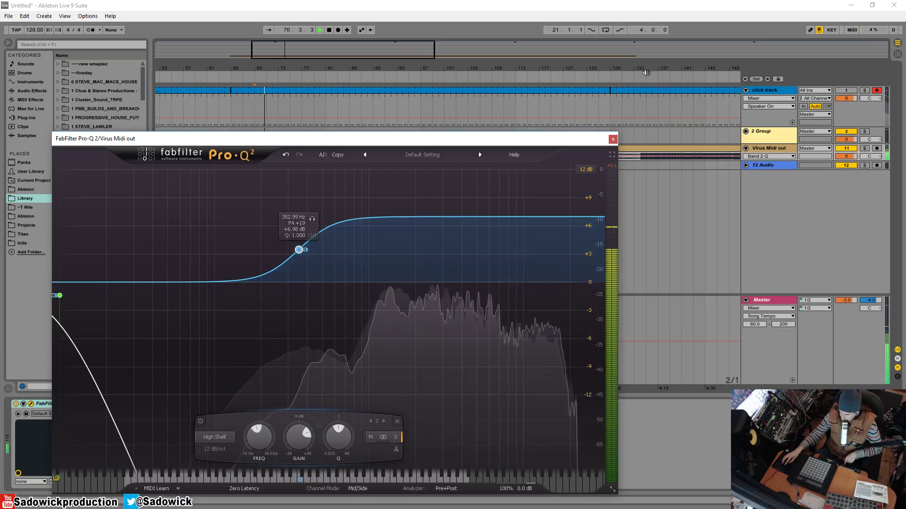
left_click_drag(293, 250, 273, 242)
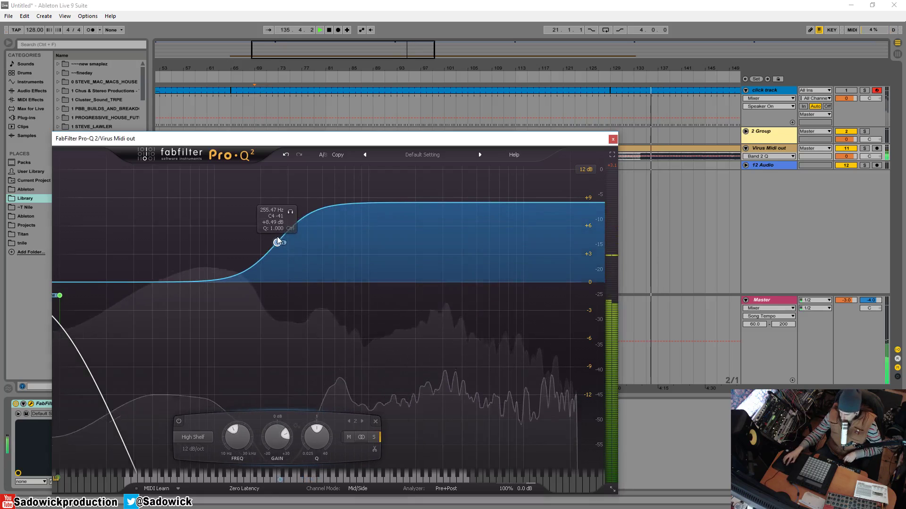
left_click_drag(63, 296, 608, 287)
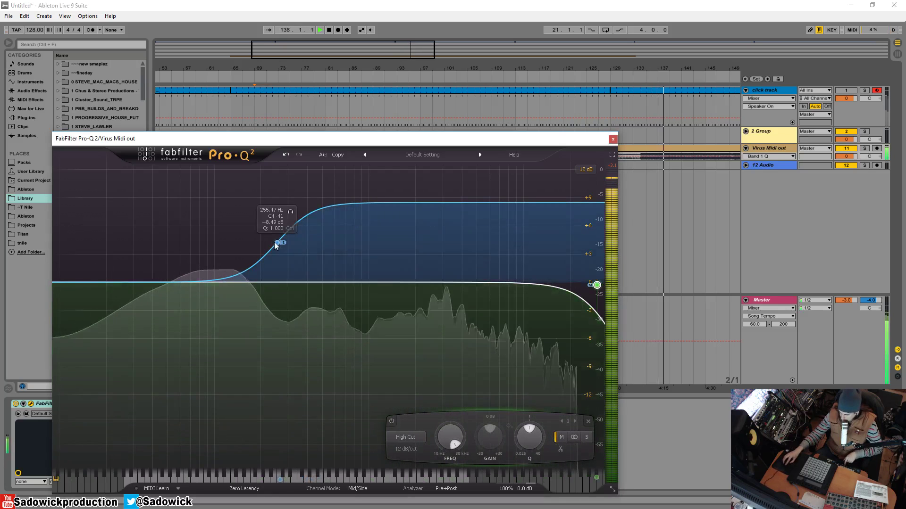
left_click_drag(274, 243, 268, 247)
key("space")
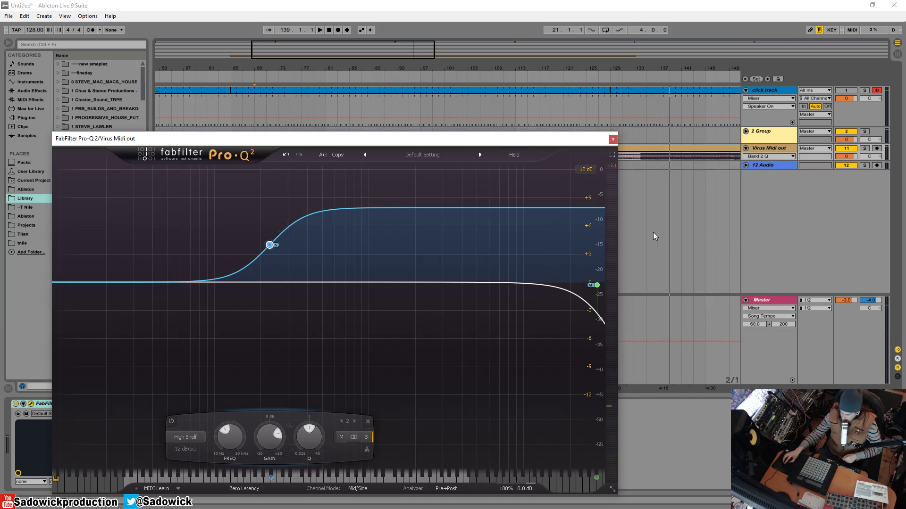
Step: Reload the Default Setting preset, set the channel mode to Mid/Side, and move the equalizer window higher on the screen
left_click(417, 152)
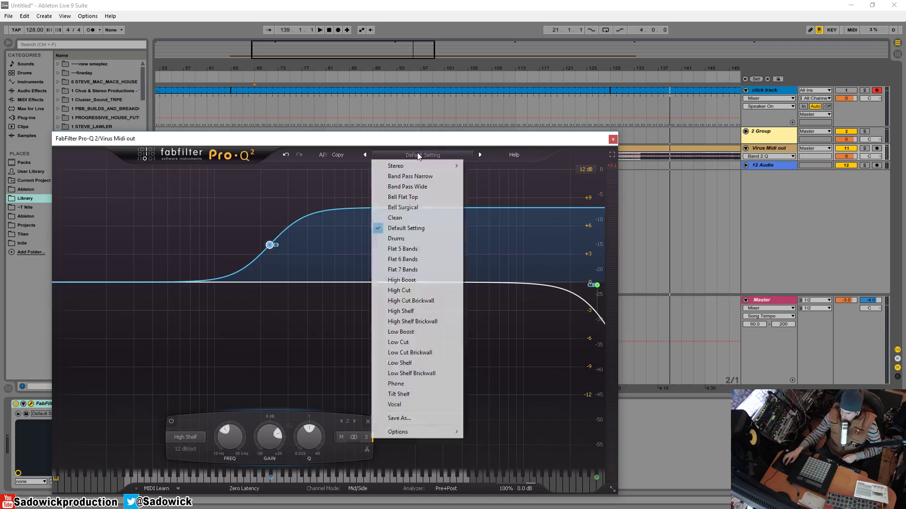
left_click(404, 229)
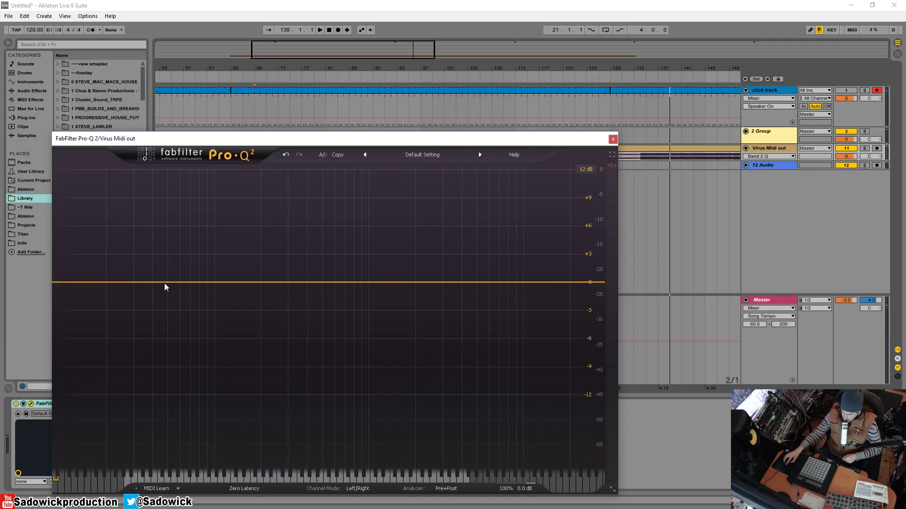
left_click(373, 489)
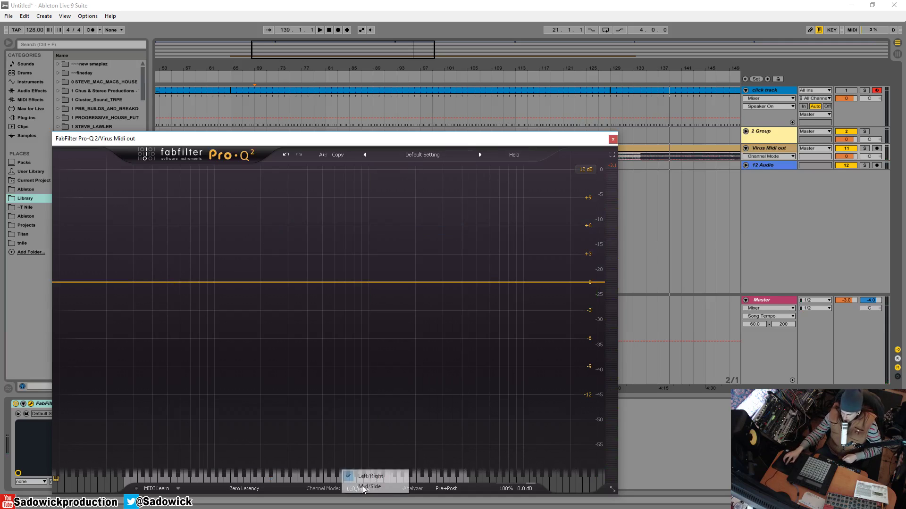
left_click(376, 488)
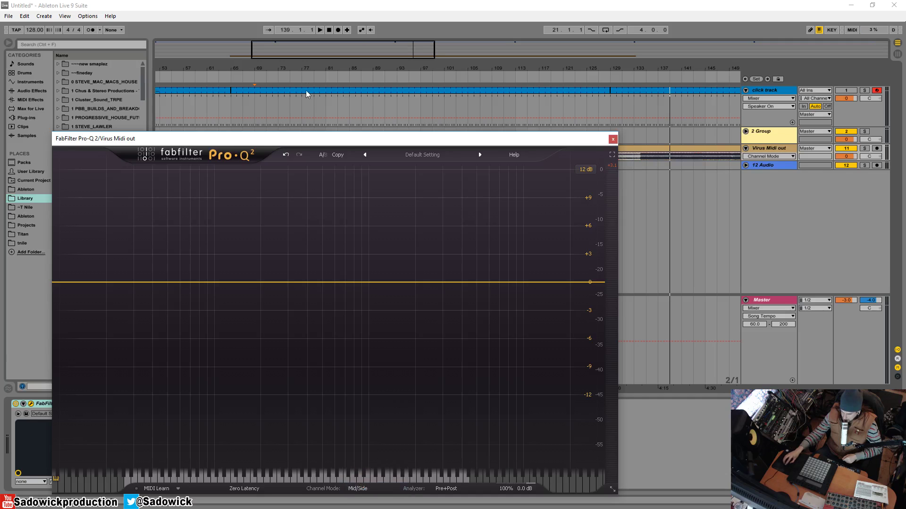
left_click_drag(305, 140, 325, 75)
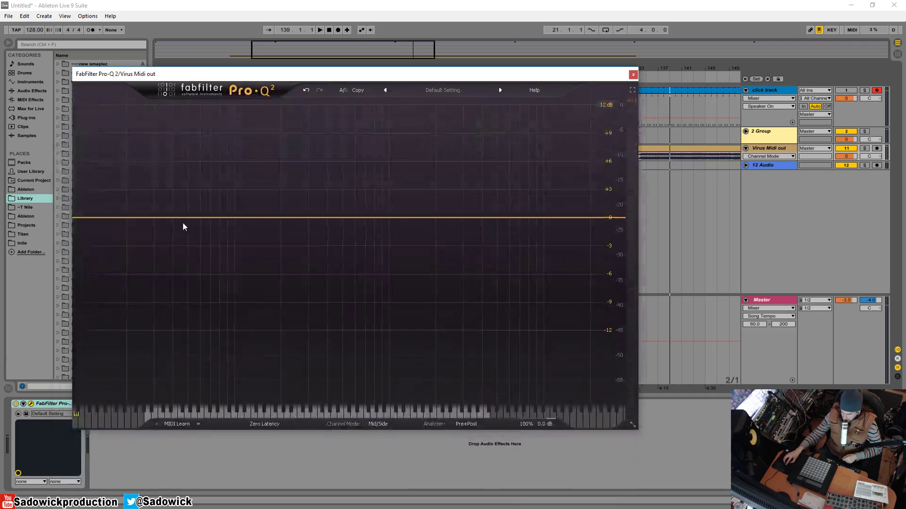
Step: Add a side-channel Low Cut at about 247 Hz, play the track, and sweep the cutoff higher and back to about 288 Hz
left_click(99, 218)
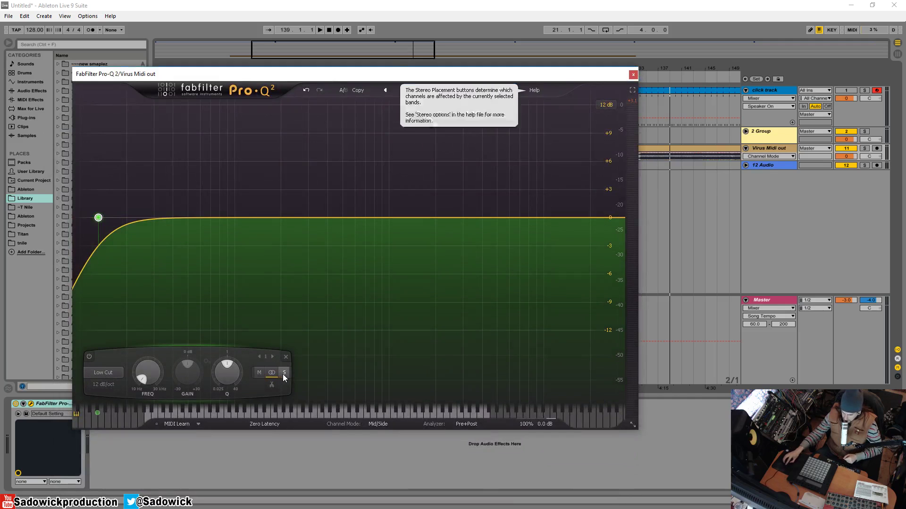
left_click_drag(99, 218, 296, 219)
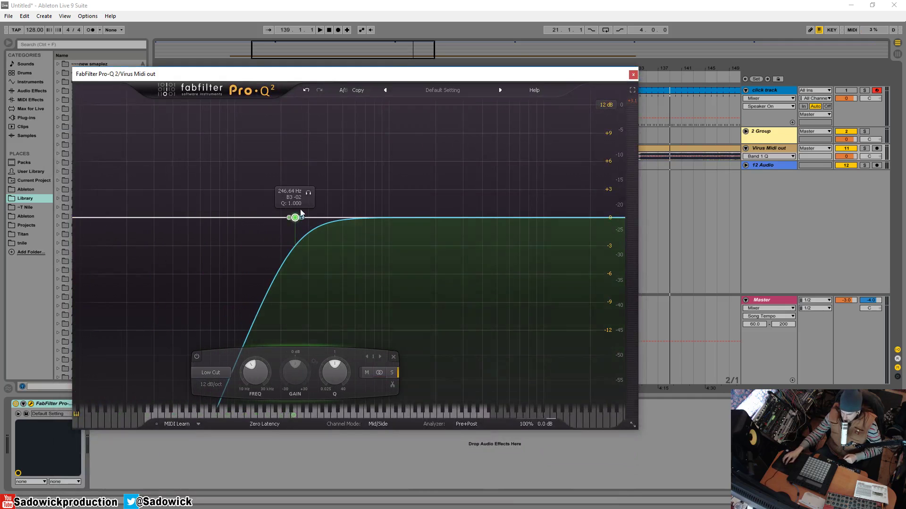
left_click(662, 79)
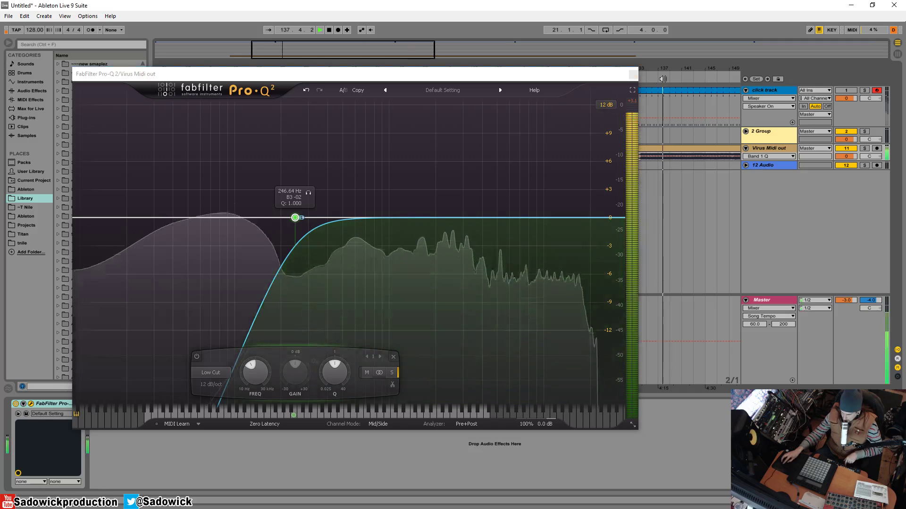
left_click_drag(296, 217, 337, 217)
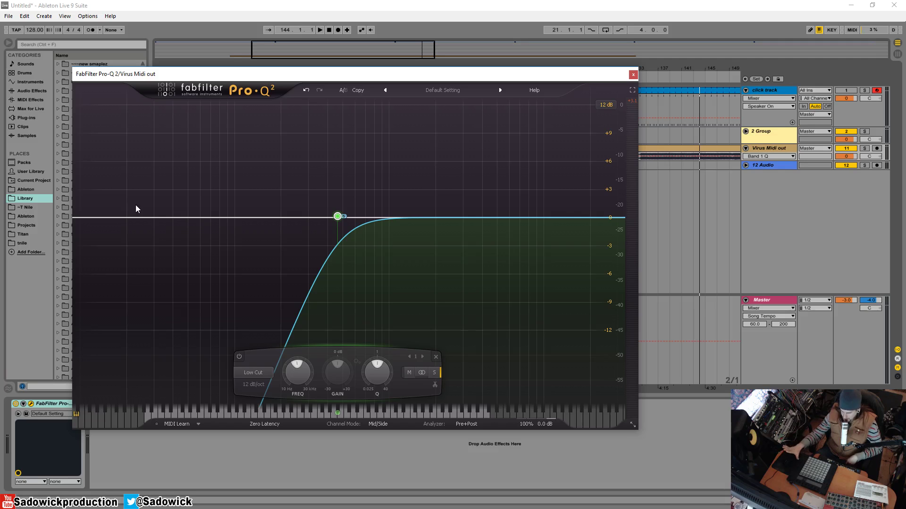
left_click_drag(337, 216, 307, 216)
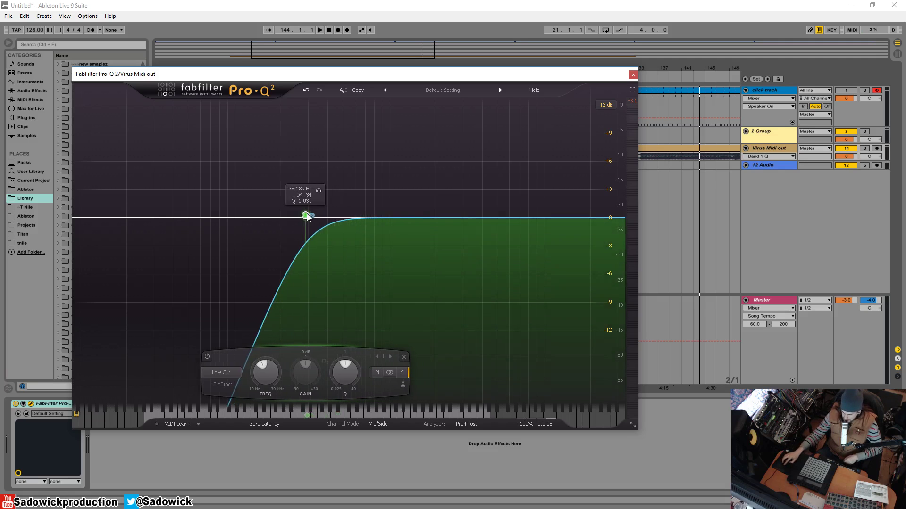
Step: Add a mid-channel bell at about 4250 Hz and set the Low Cut back to the side channel
left_click(378, 372)
left_click(486, 217)
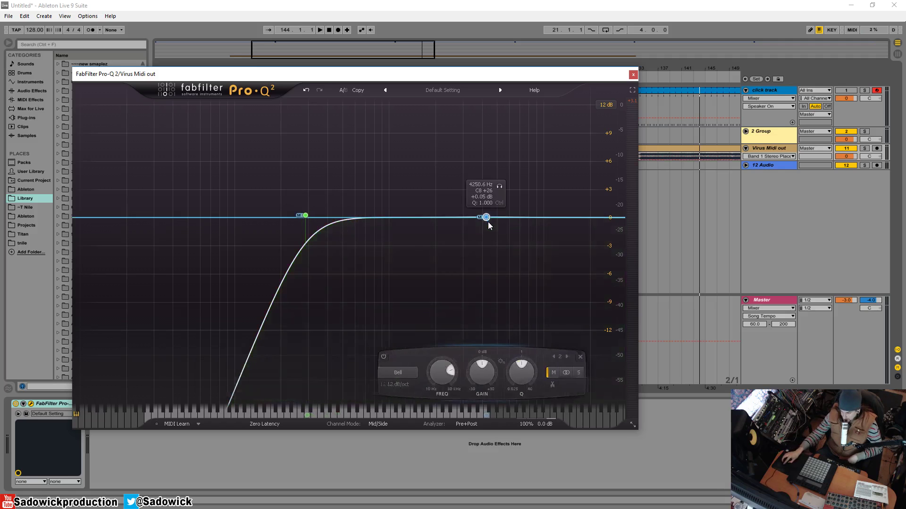
left_click(306, 216)
left_click(402, 373)
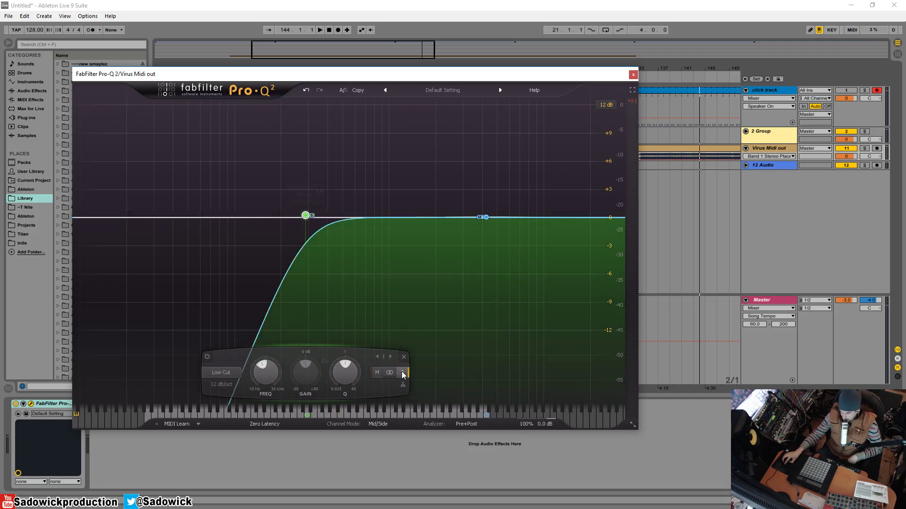
left_click(488, 219)
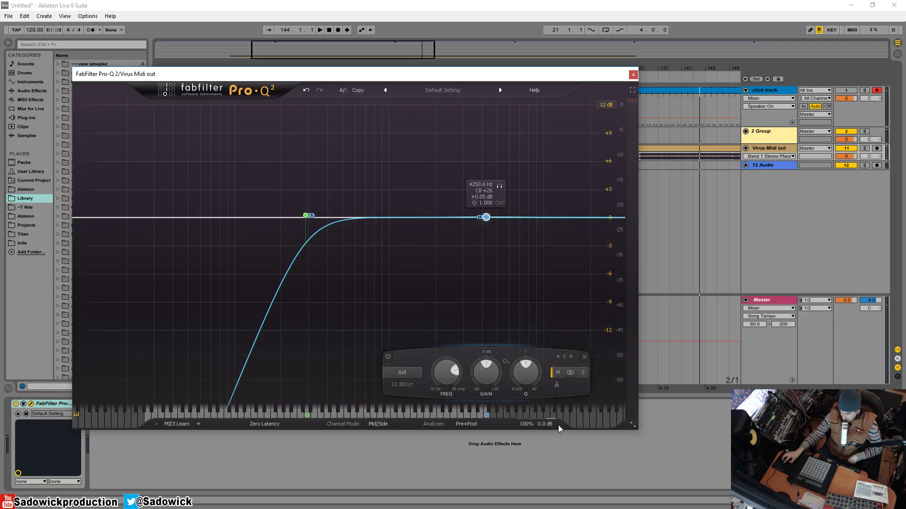
Step: Move the mid bell to about 2290 Hz at +1.3 dB and add a second mid bell near 7.7 kHz with Q about 2.28
left_click_drag(488, 222, 448, 212)
scroll(447, 211, "up", 3)
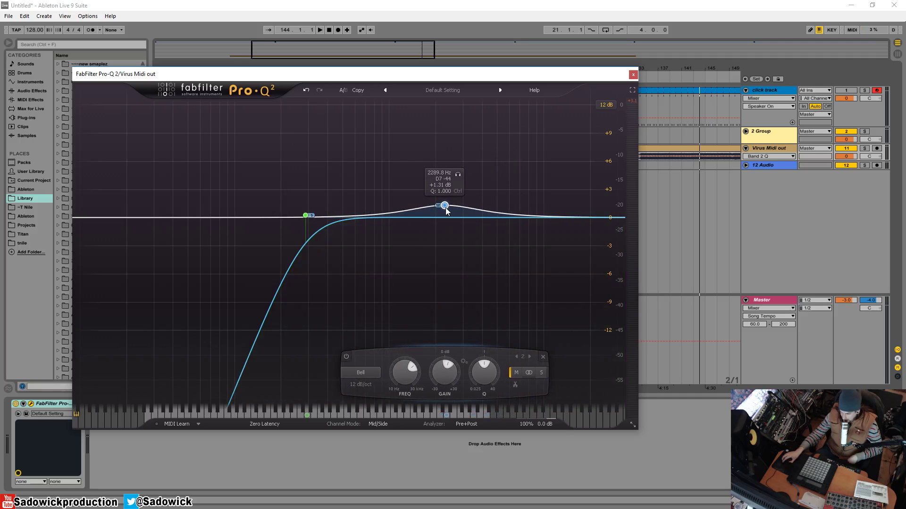
left_click_drag(528, 220, 523, 209)
scroll(531, 211, "up", 5)
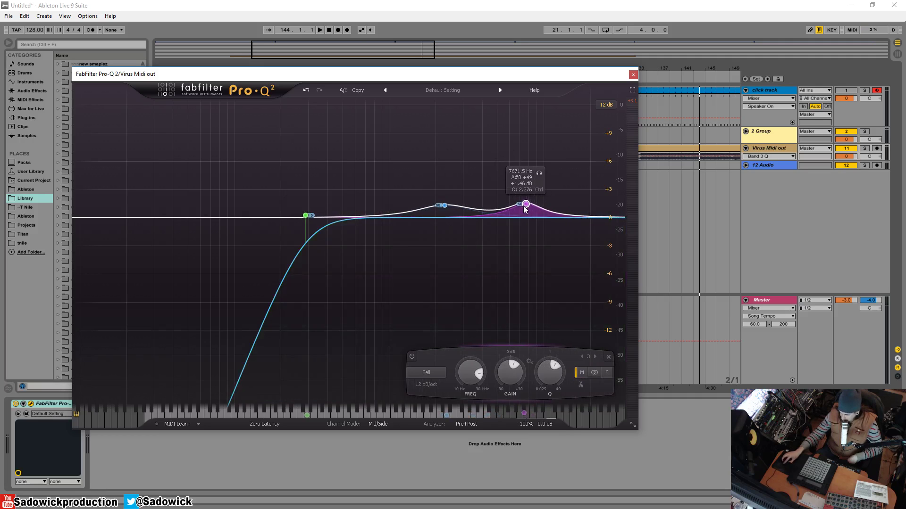
Step: Narrow the lower mid bell to Q about 2.33 at 2195 Hz, +1.6 dB, and adjust the upper bell to about 7303 Hz, +1.7 dB
left_click(445, 207)
scroll(444, 206, "up", 5)
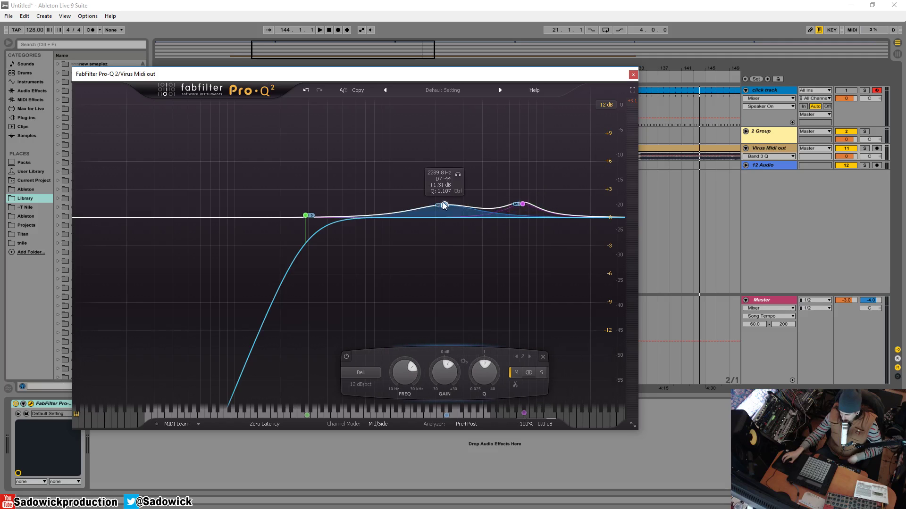
left_click_drag(444, 206, 441, 203)
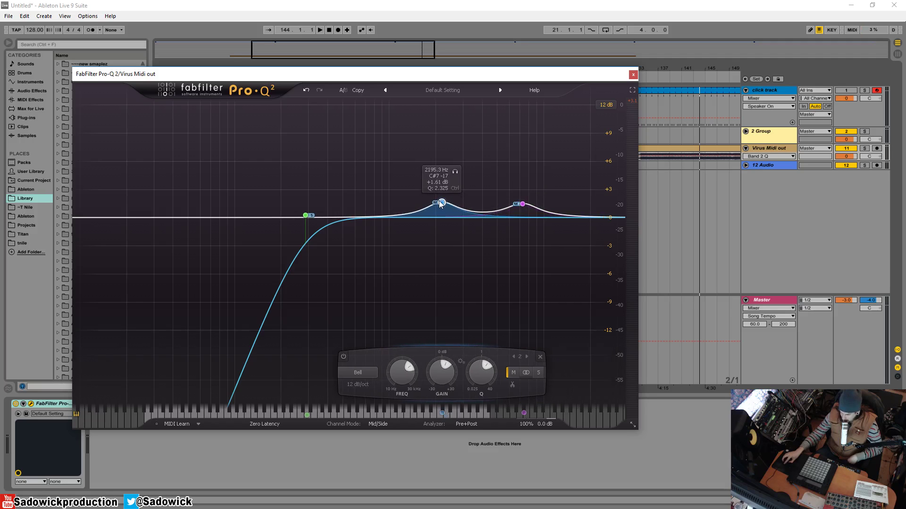
left_click_drag(522, 204, 523, 203)
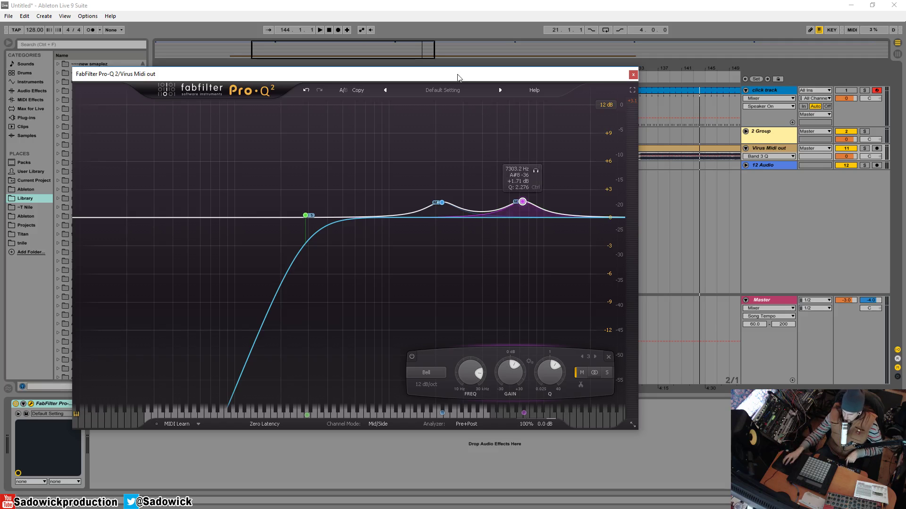
Step: Audition the mid/side equalization on an earlier section of the track, moving the equalizer window clear of the timeline
key("space")
left_click_drag(500, 79, 585, 175)
left_click(455, 100)
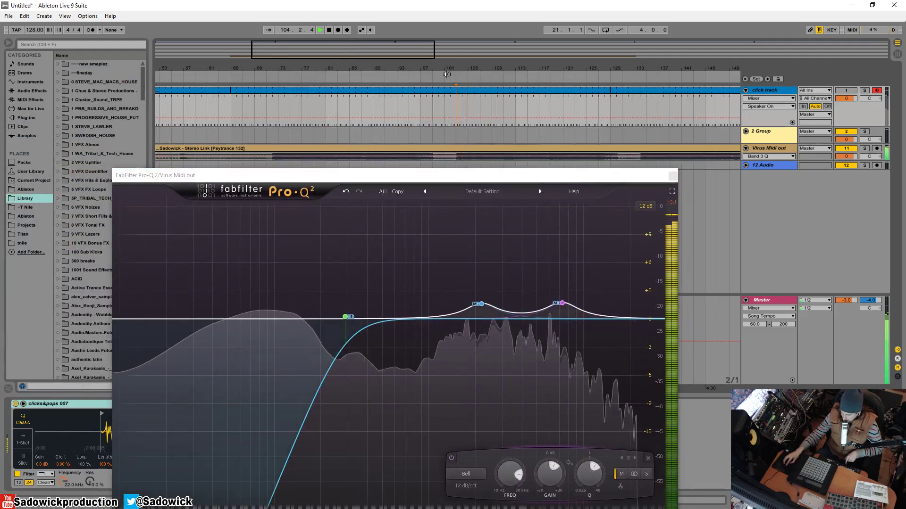
left_click_drag(487, 179, 481, 95)
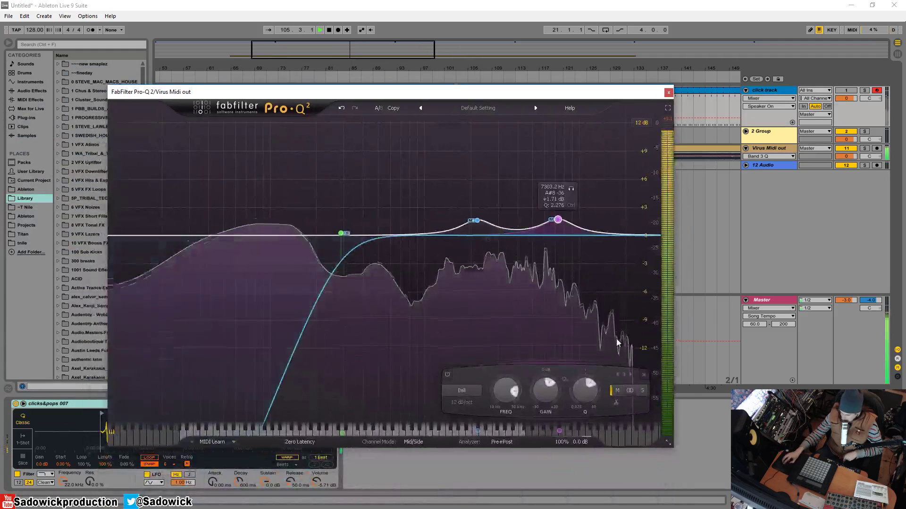
key("space")
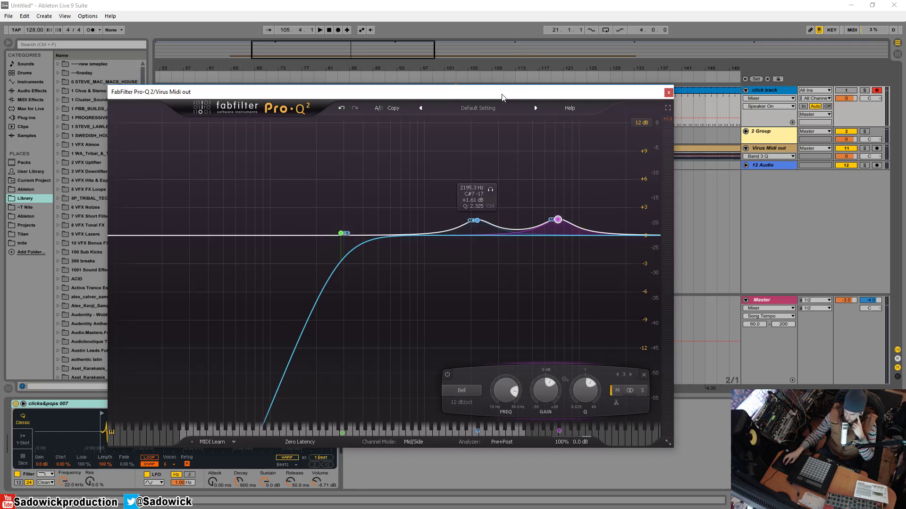
left_click_drag(502, 97, 434, 57)
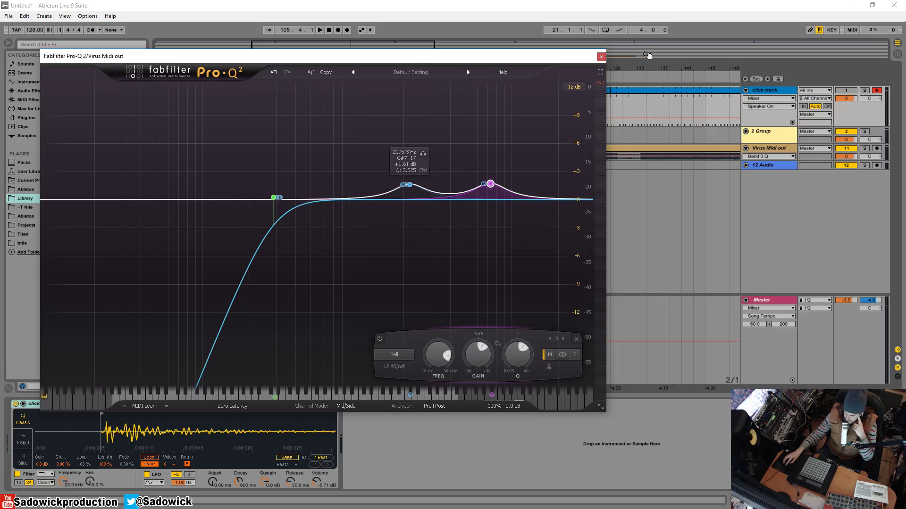
Step: Close the equalizer window, add a Utility effect after the equalizer on the Virus Midi out track, and set its width to 200%
left_click(601, 57)
left_click(778, 150)
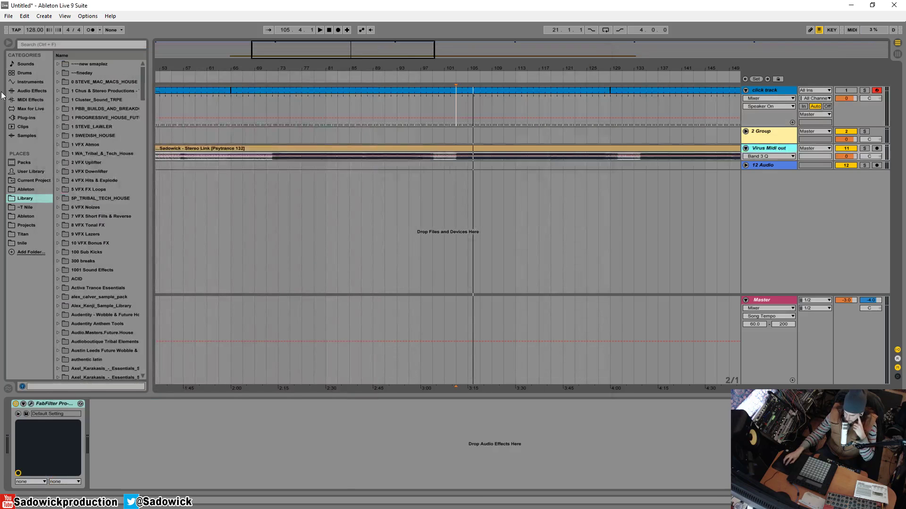
left_click(30, 91)
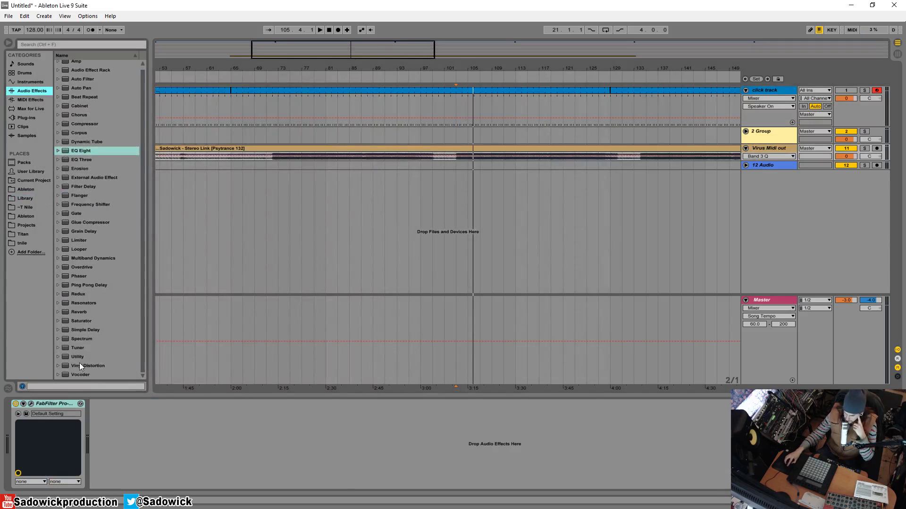
left_click_drag(79, 363, 144, 437)
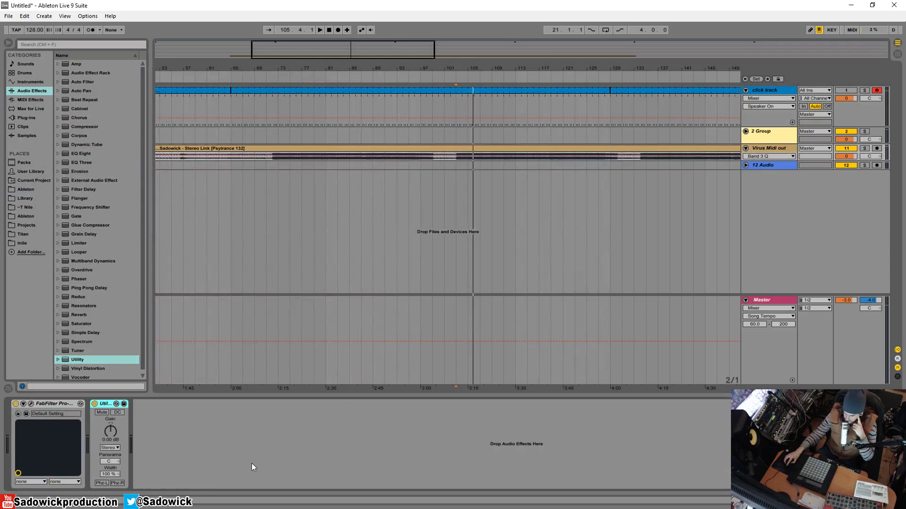
left_click_drag(116, 470, 116, 476)
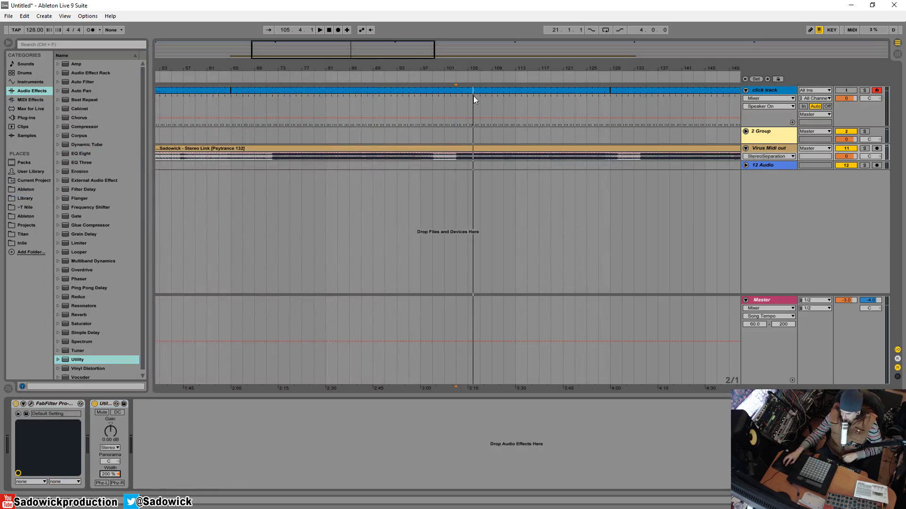
Step: Play the track from about bar 136 and raise the Utility gain to about 18.9 dB before stopping playback
left_click(649, 76)
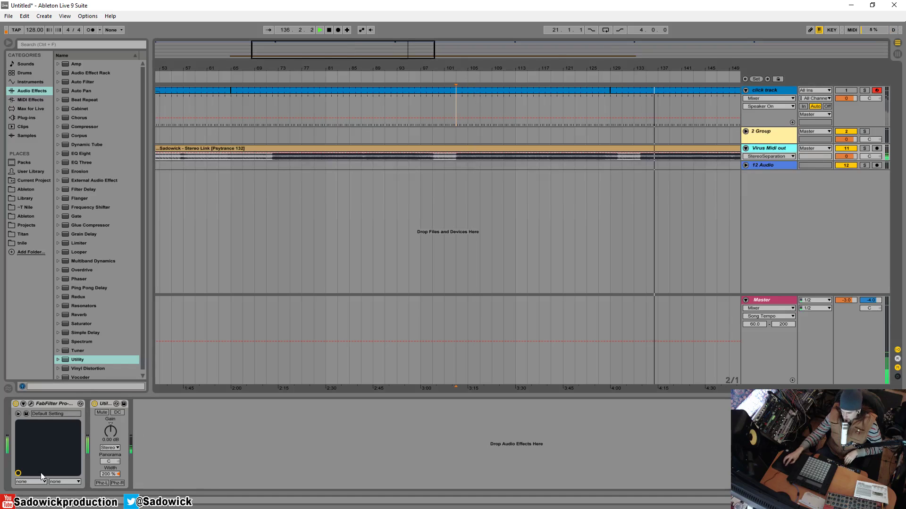
left_click_drag(110, 432, 111, 406)
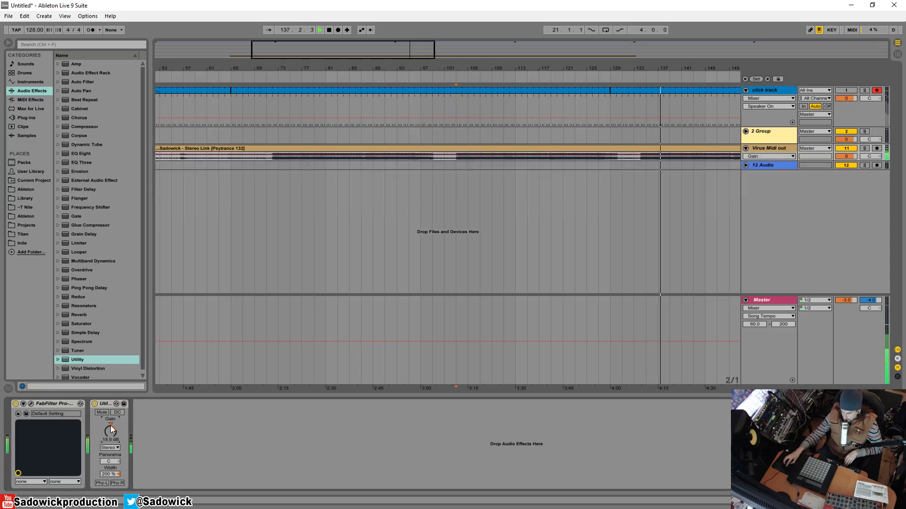
key("space")
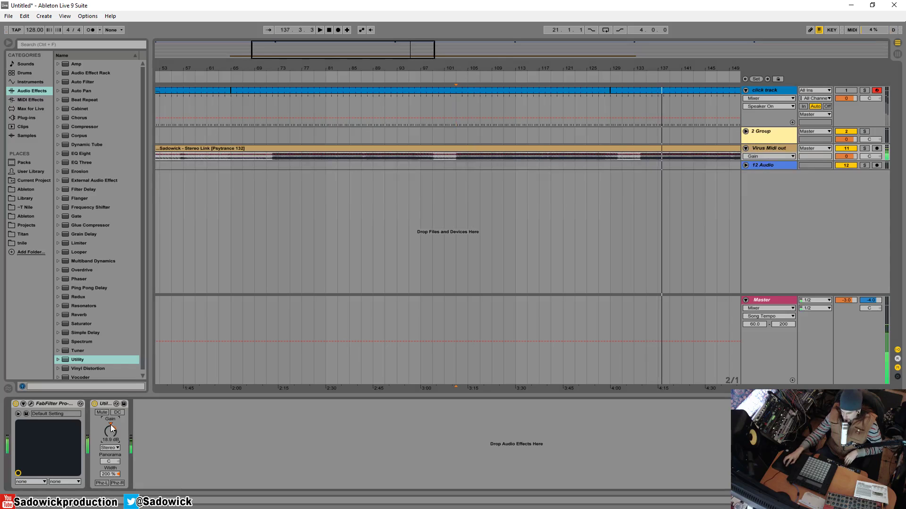
Step: Reset the Utility gain to 0.00 dB and set its width to 0%
left_click(674, 73)
left_click(110, 430)
key("Delete")
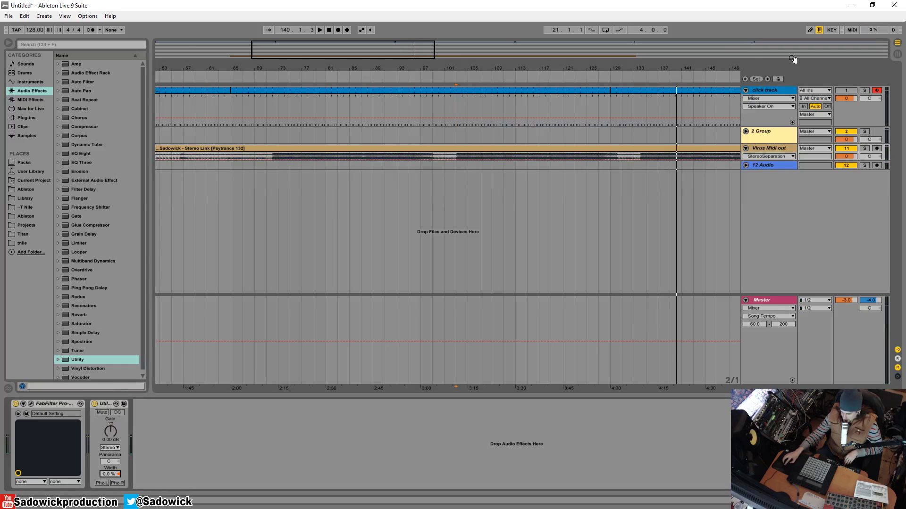
Step: Play the track while switching Utility off and on to compare, and remove Utility from the effect chain
left_click(670, 71)
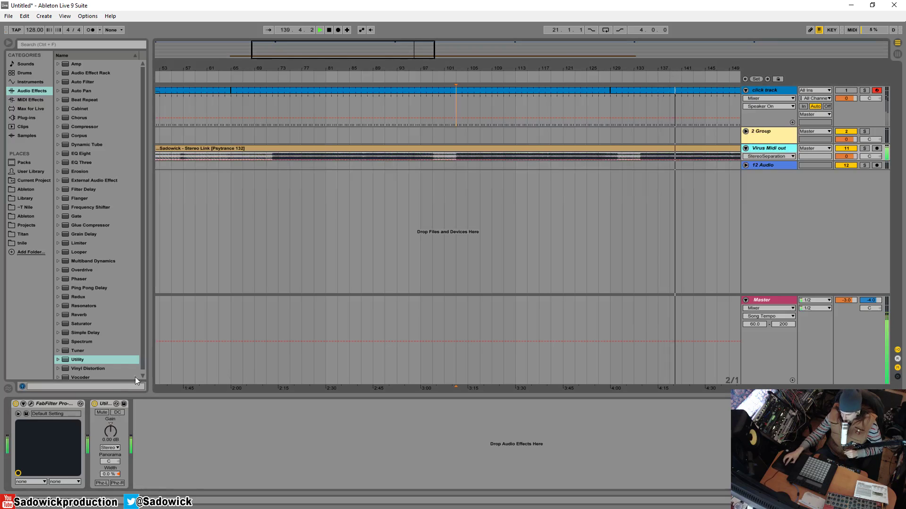
left_click(94, 404)
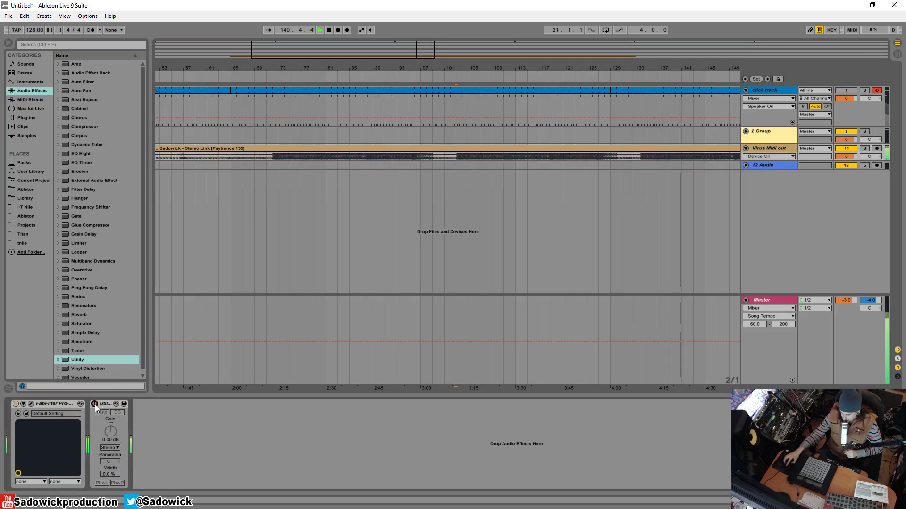
left_click(95, 404)
right_click(103, 404)
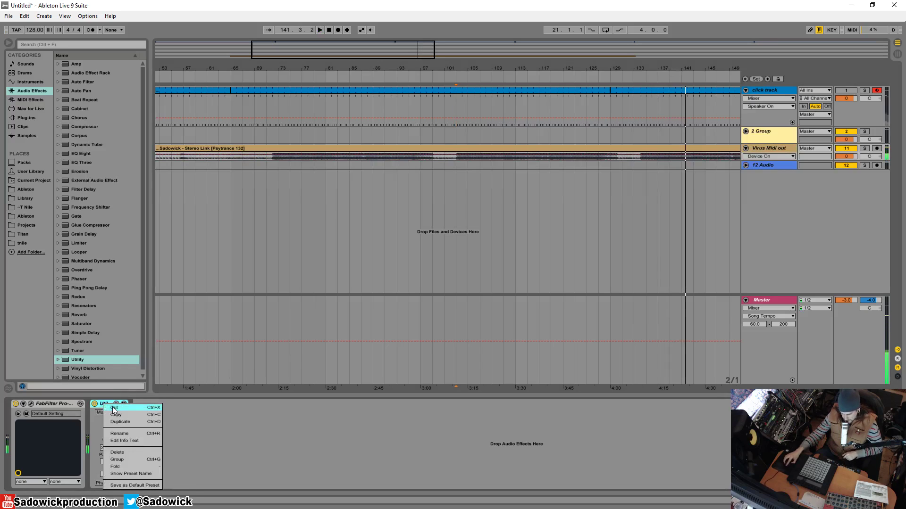
left_click(114, 407)
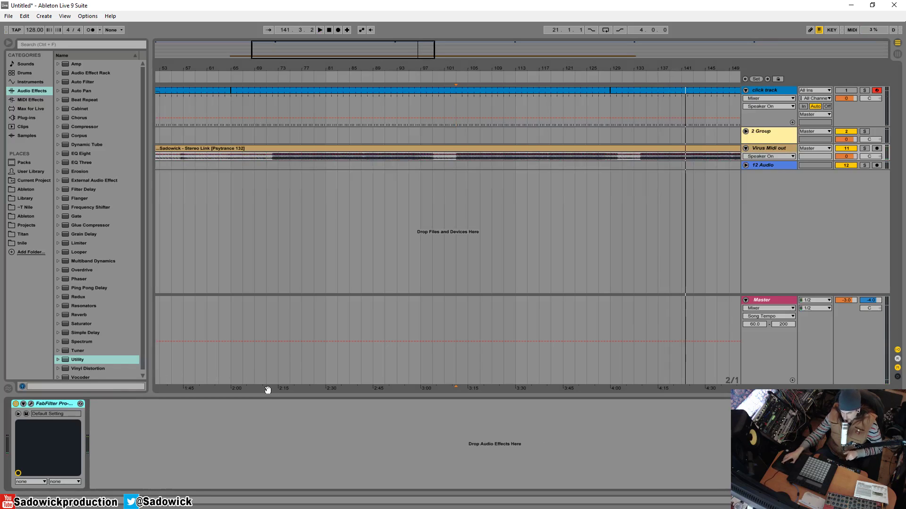
Step: Reopen the equalizer window and examine the analyzer's range and resolution options
left_click(31, 404)
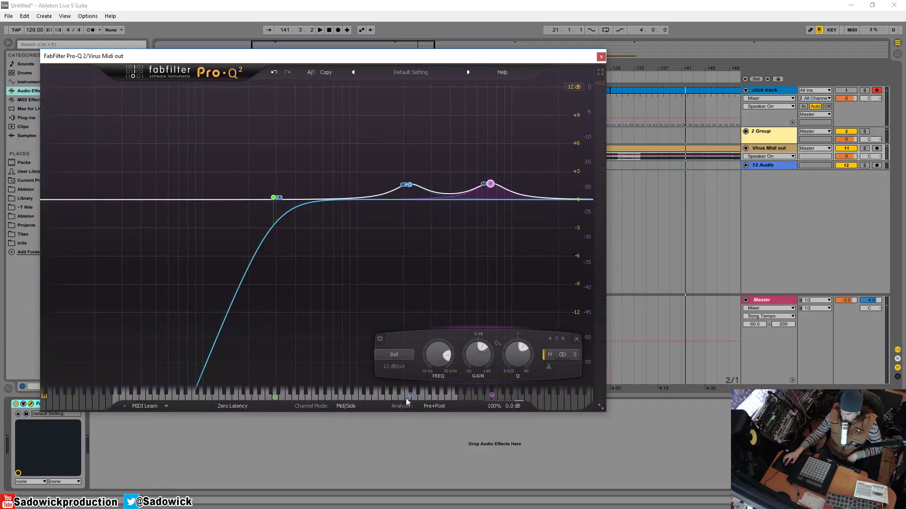
left_click(429, 406)
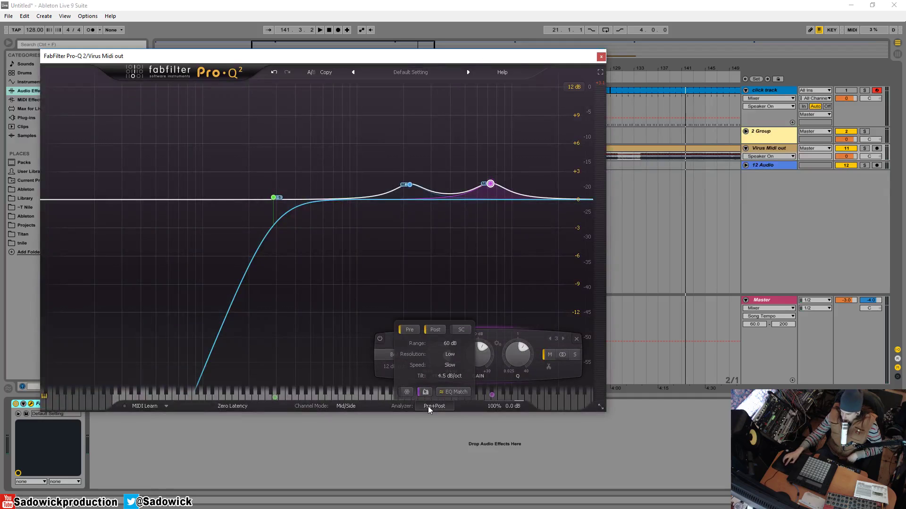
left_click(454, 344)
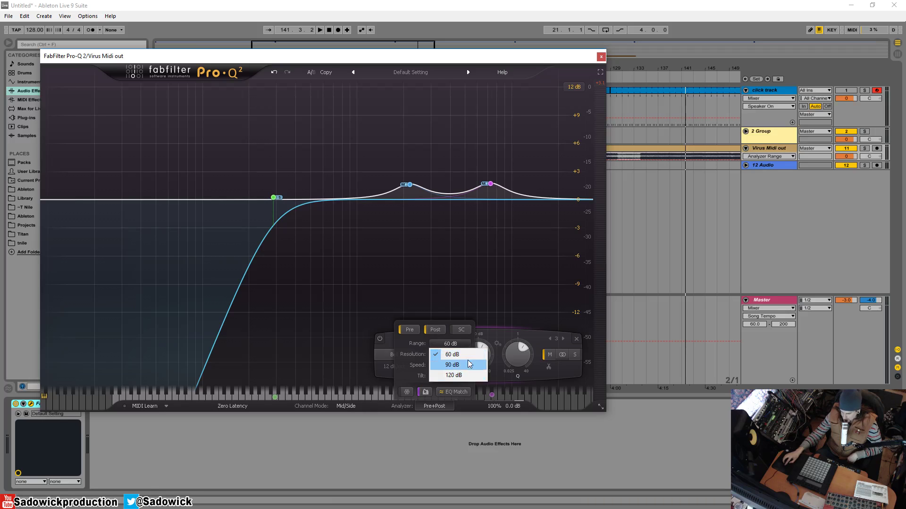
left_click(433, 344)
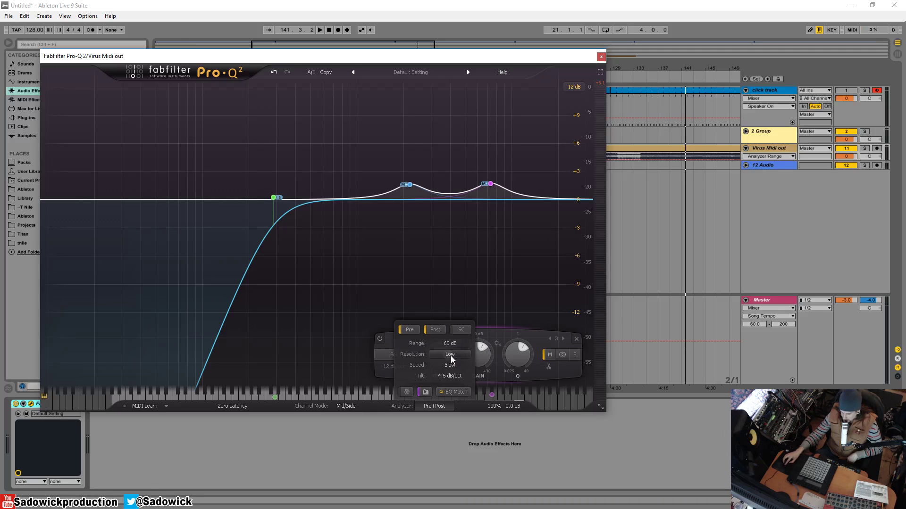
left_click(451, 355)
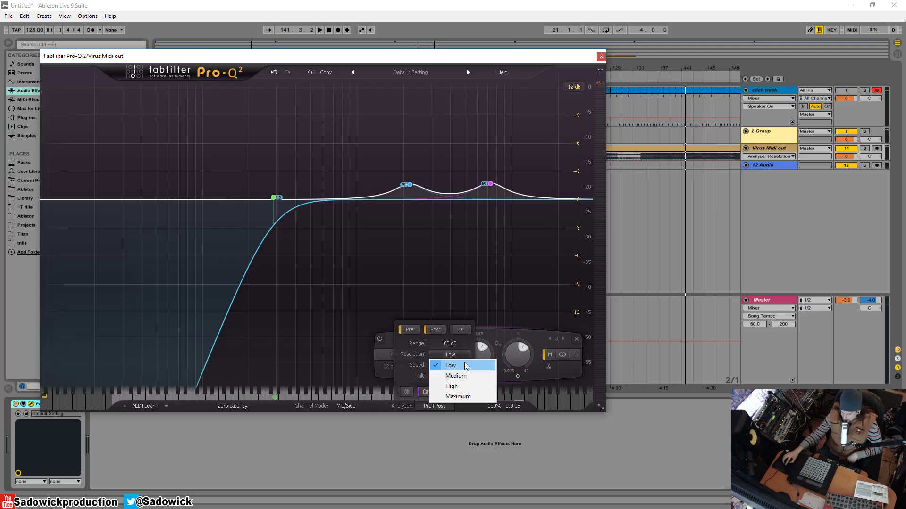
left_click(401, 347)
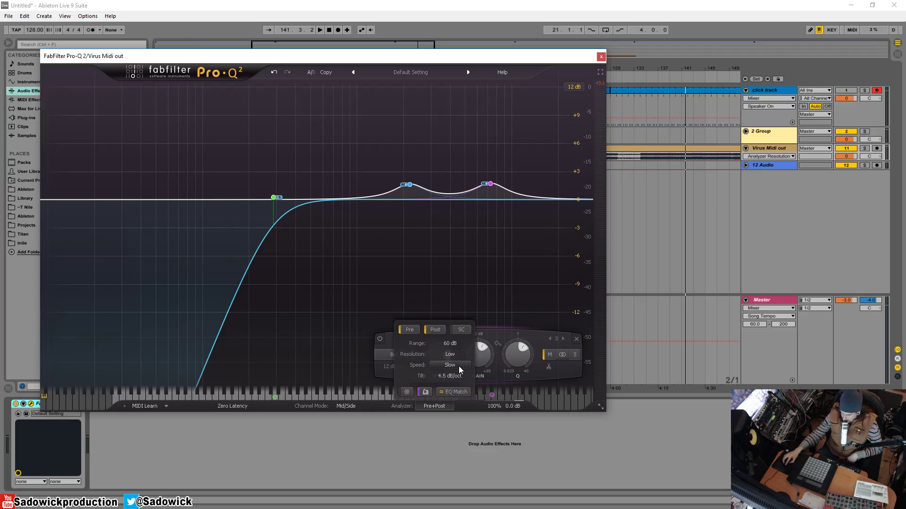
Step: Examine the analyzer's speed, tilt and Spectrum Grab options
mouse_move(459, 366)
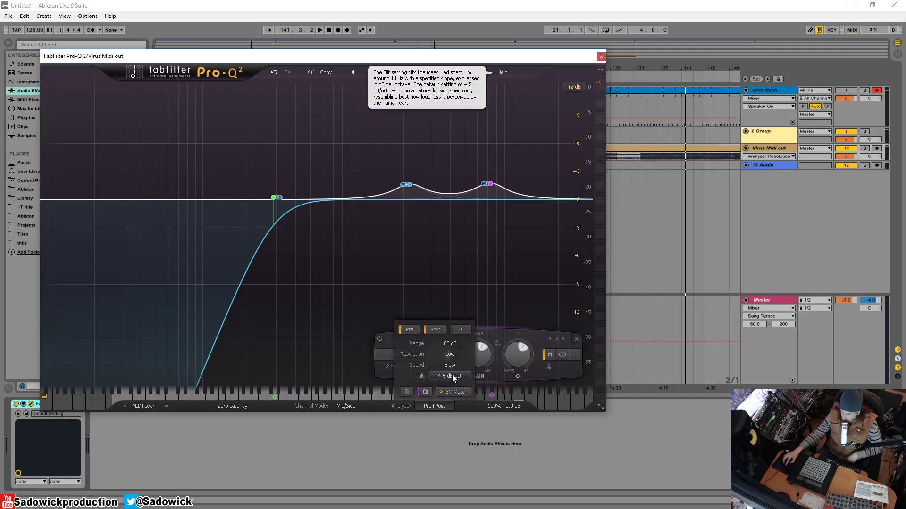
left_click(451, 376)
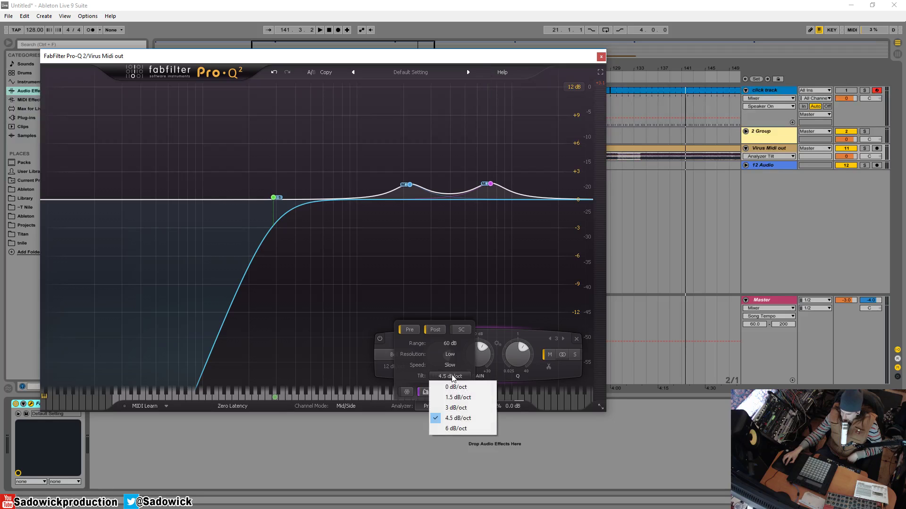
left_click(417, 370)
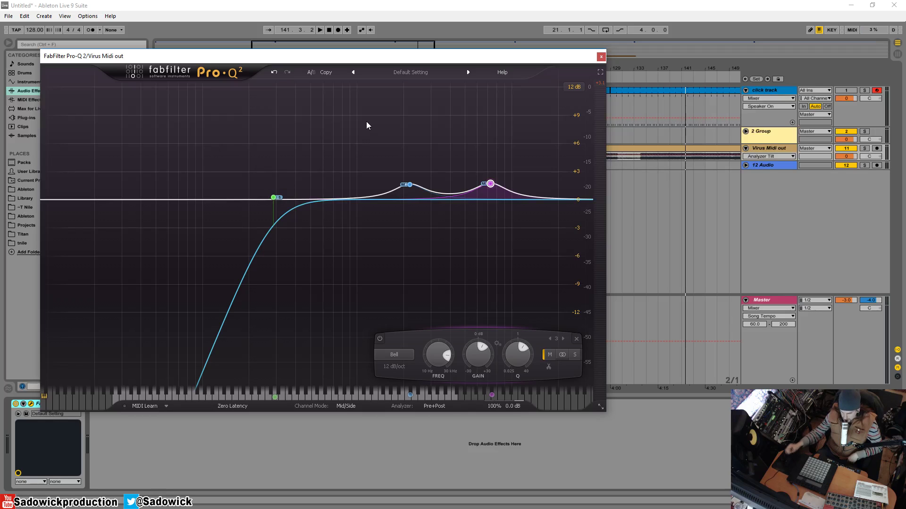
left_click(434, 407)
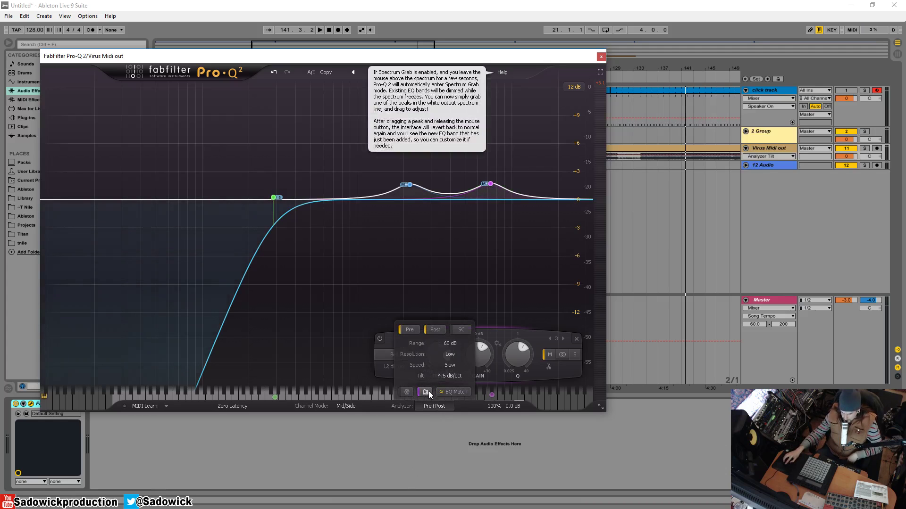
left_click(434, 403)
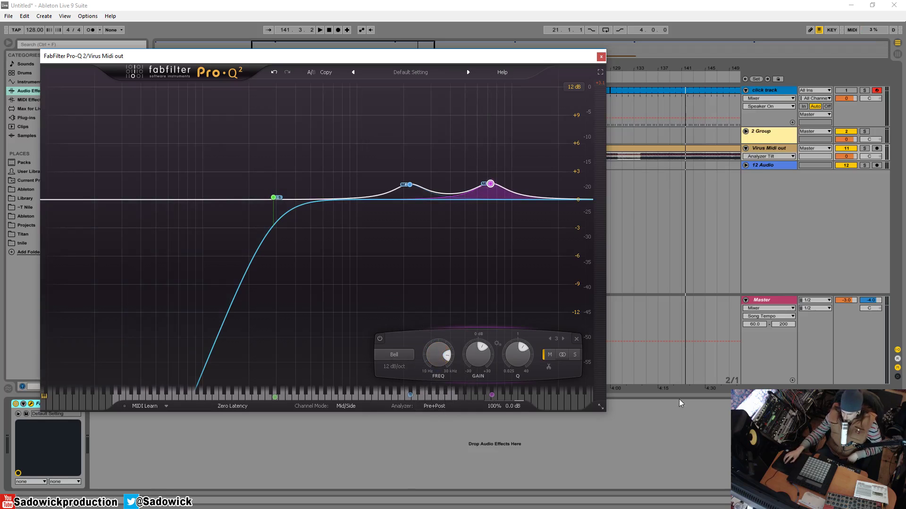
Step: Switch the processing mode to Linear Phase and review its resolution choices, keeping Medium
left_click(228, 406)
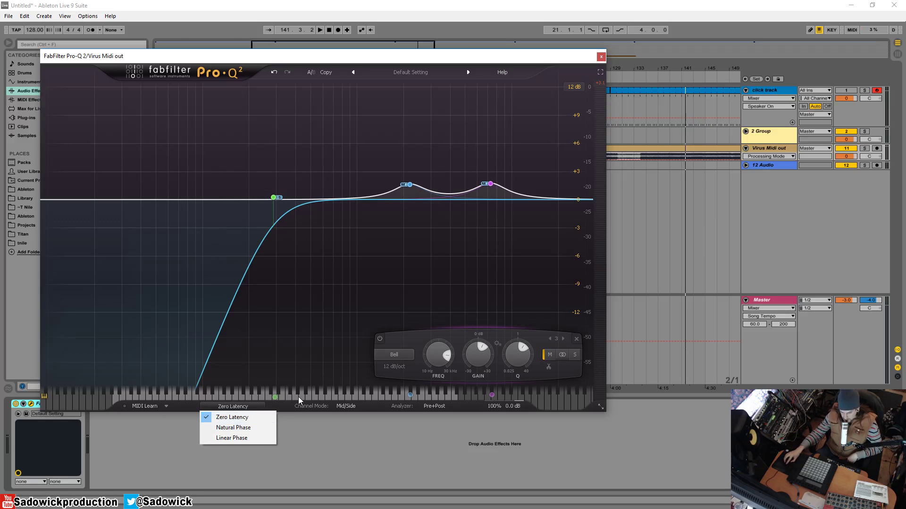
left_click(246, 440)
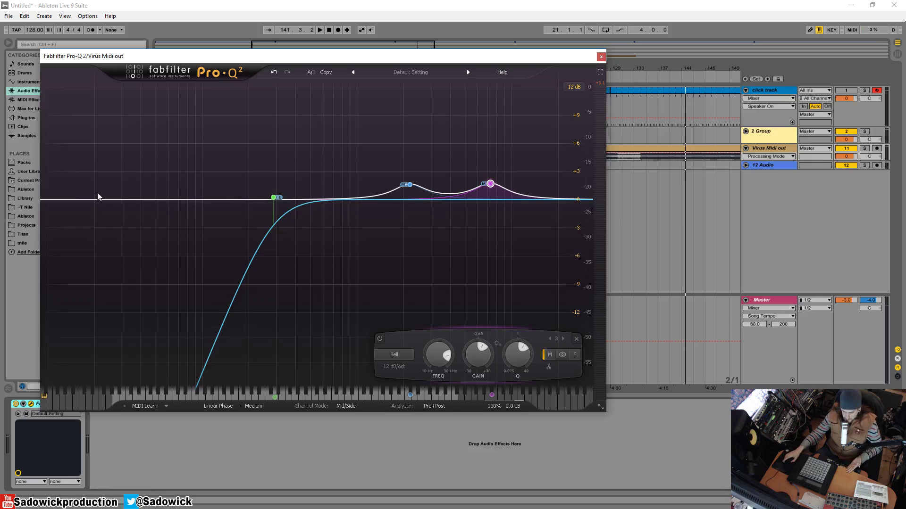
left_click(256, 408)
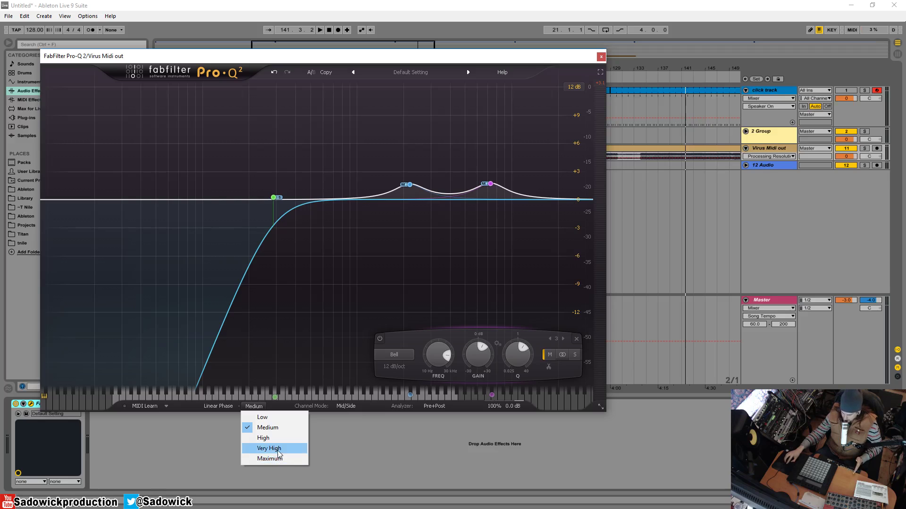
left_click(267, 428)
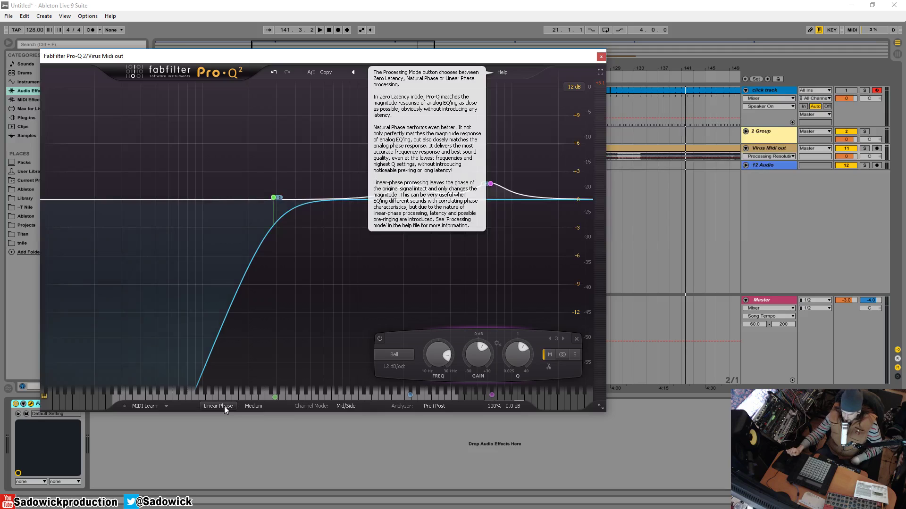
Step: Try the Natural Phase processing mode, return to Zero Latency, and review the mode choices again
left_click(218, 407)
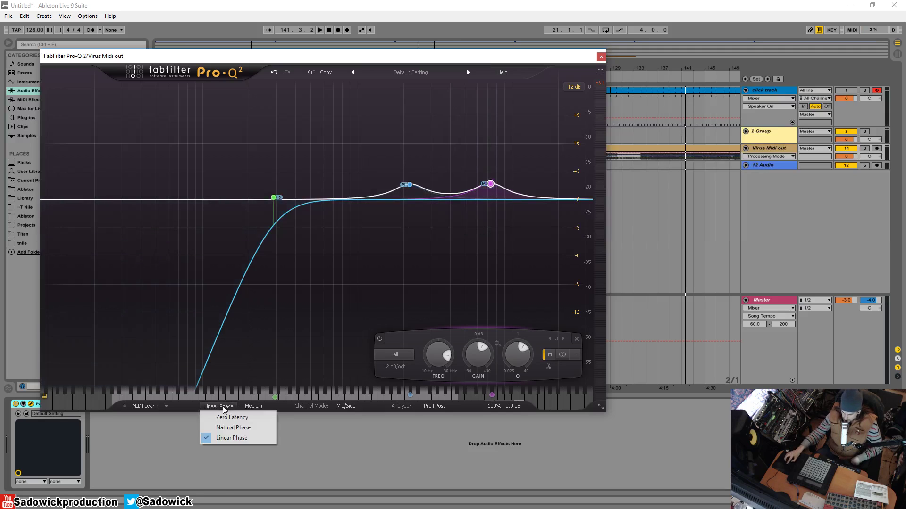
left_click(244, 428)
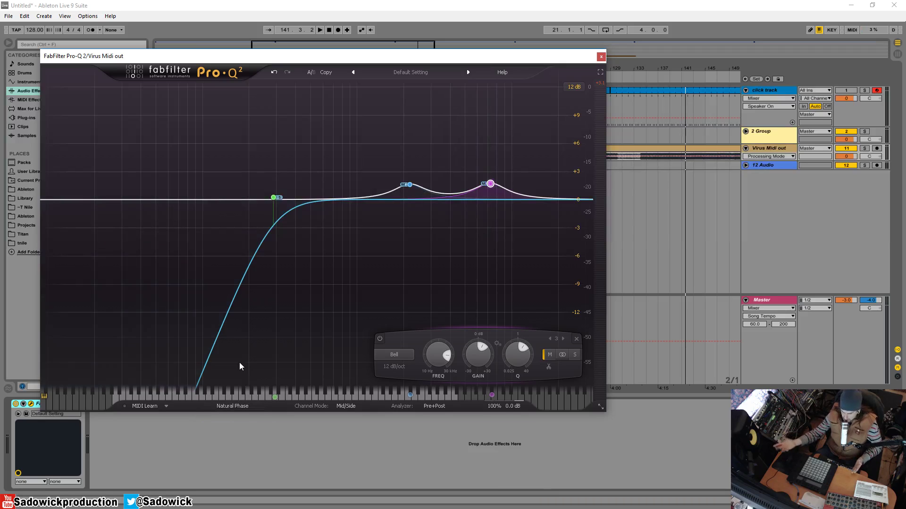
left_click(231, 405)
left_click(232, 417)
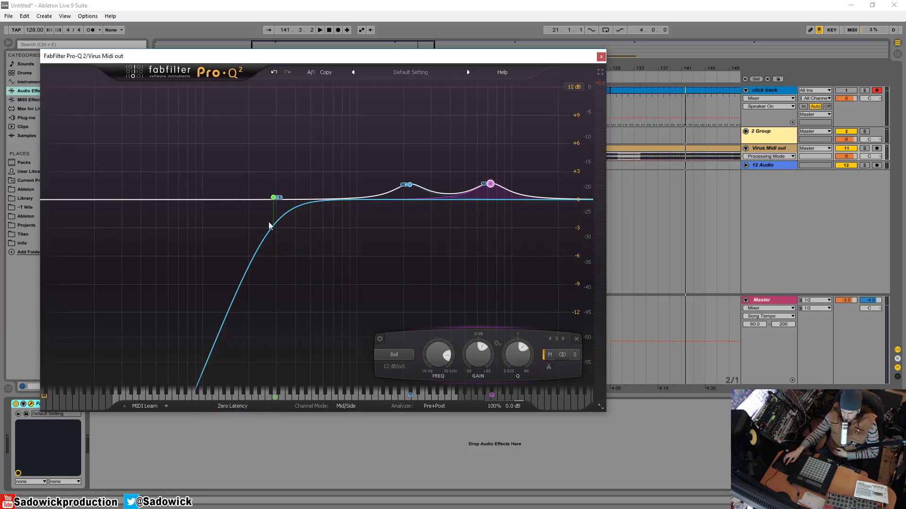
left_click(220, 408)
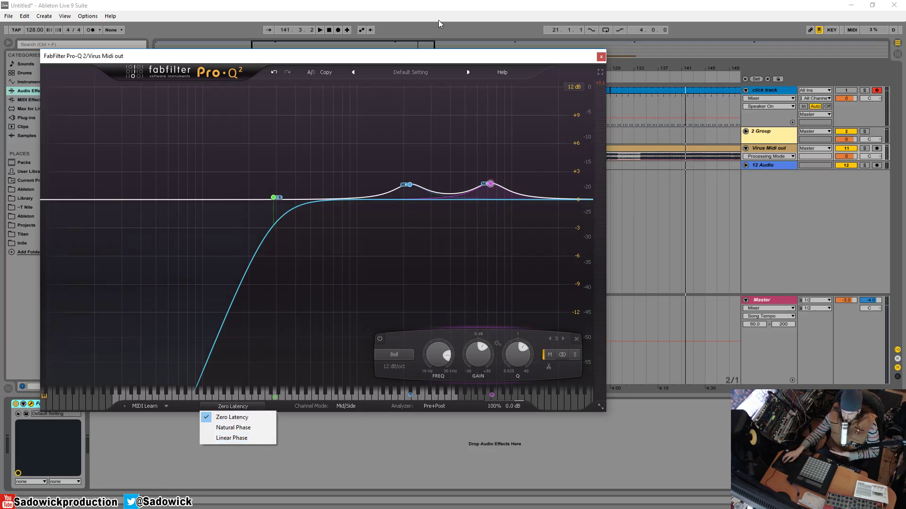
Step: Reposition the equalizer window and enable Auto Gain in the output settings
left_click_drag(403, 56, 423, 68)
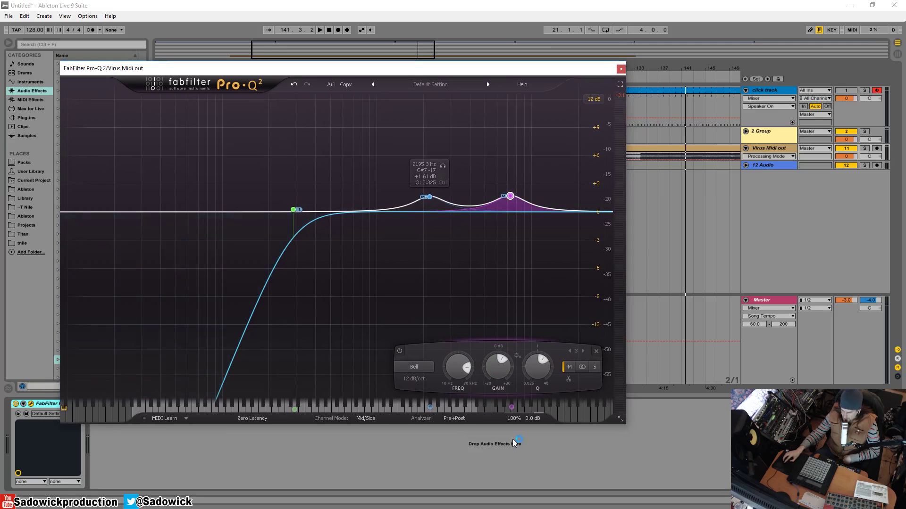
mouse_move(519, 418)
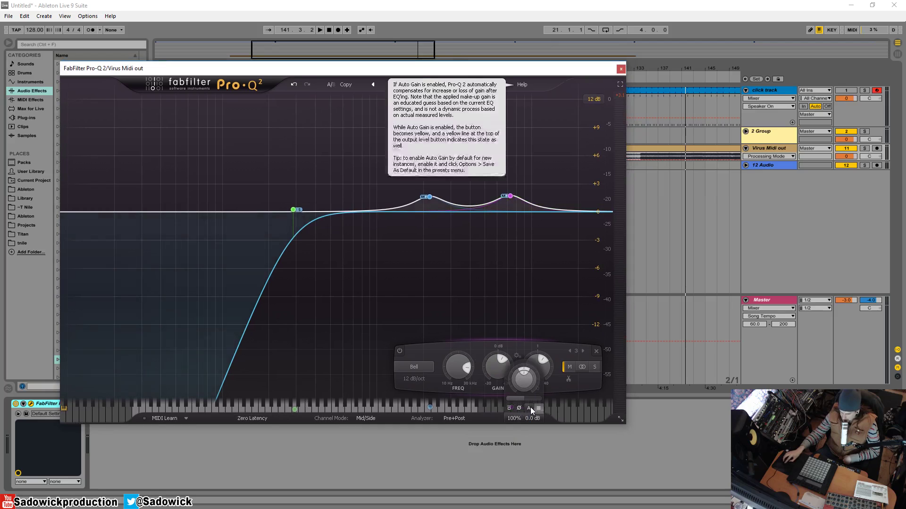
left_click(530, 407)
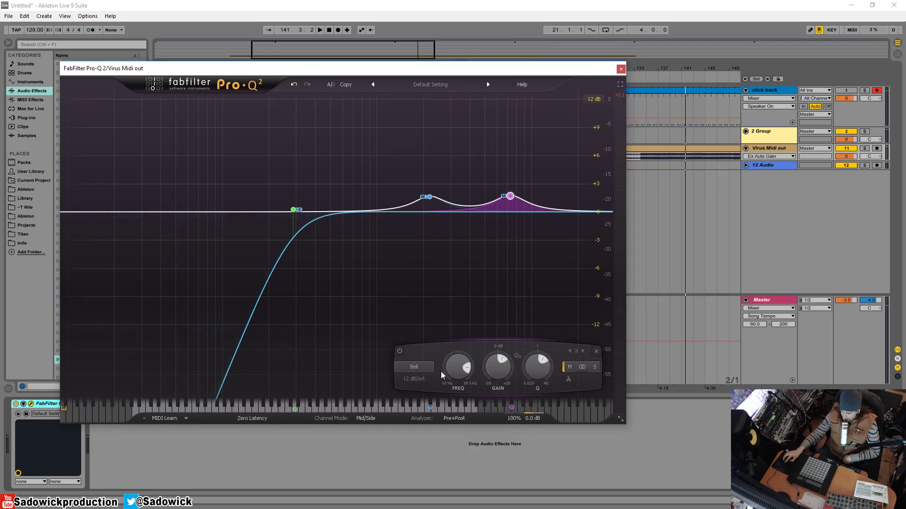
Step: Load the Default Setting preset and add a bell band at about 1976 Hz with about +3.3 dB gain
left_click(451, 84)
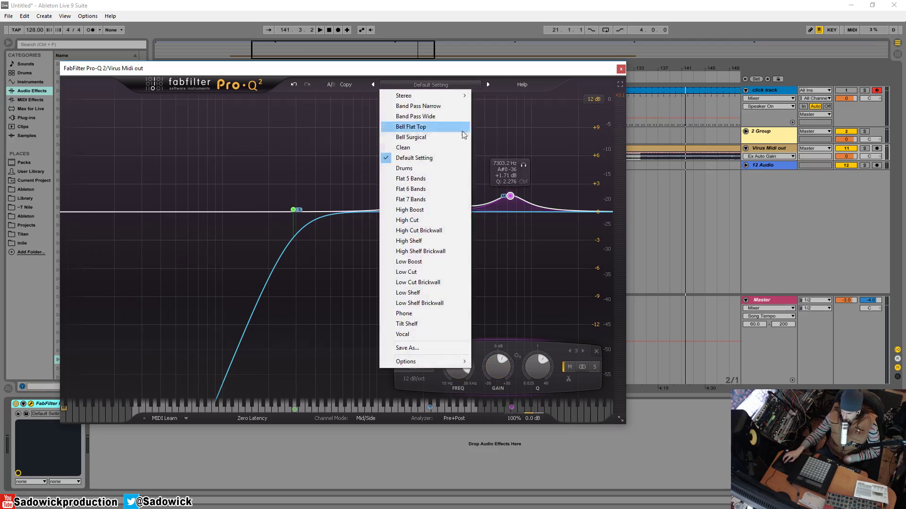
left_click(435, 158)
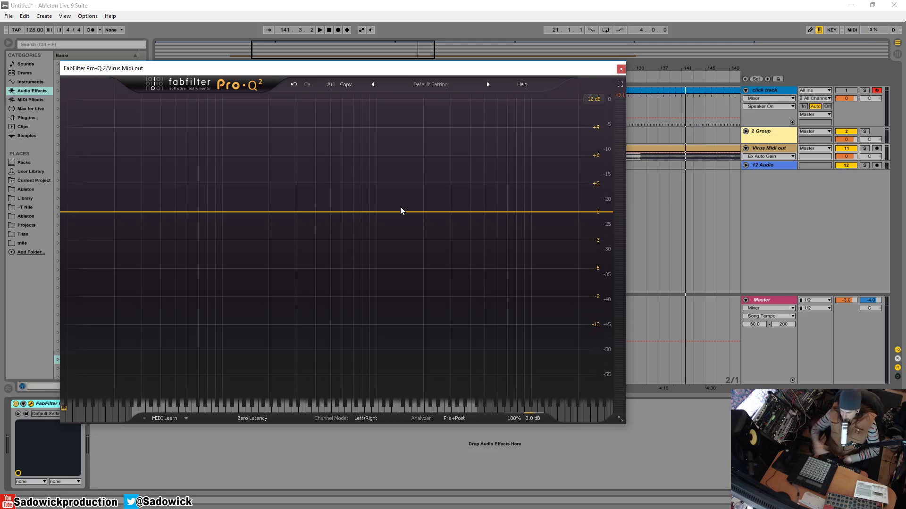
left_click_drag(415, 214, 404, 149)
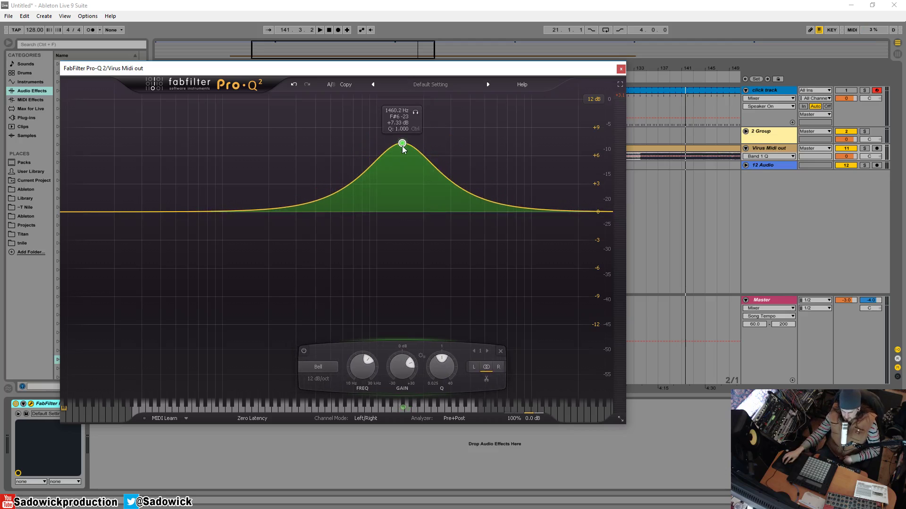
left_click_drag(403, 149, 402, 155)
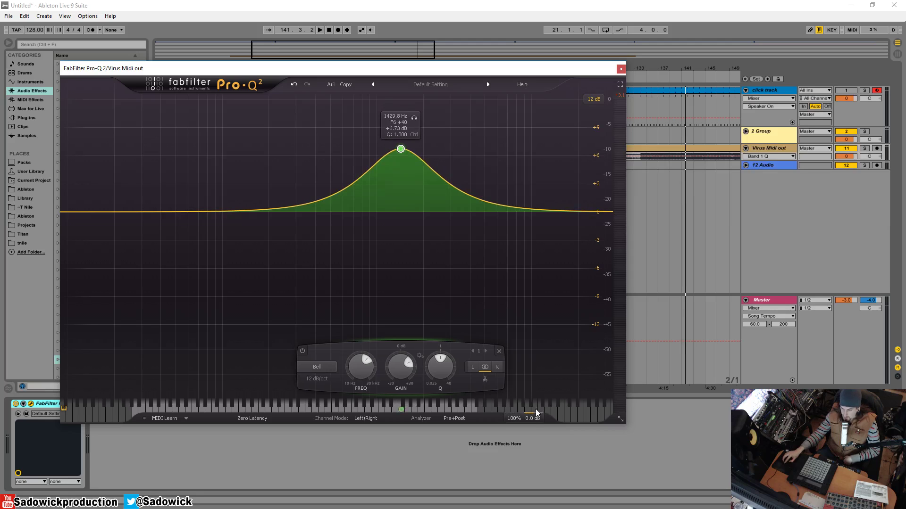
left_click_drag(404, 151, 424, 184)
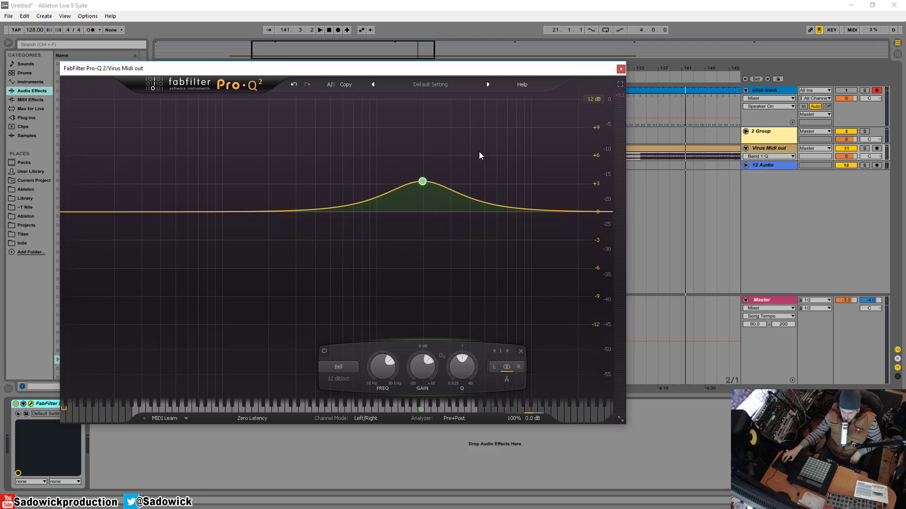
Step: Move the bell band to about 2149 Hz and 0 dB, and play the track from about bar 136 with the equalizer window visible
mouse_move(427, 168)
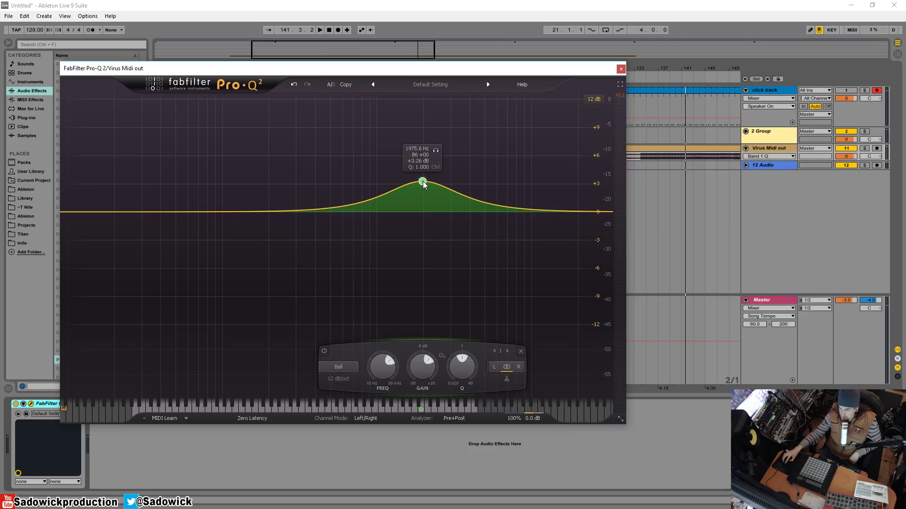
left_click_drag(423, 183, 430, 215)
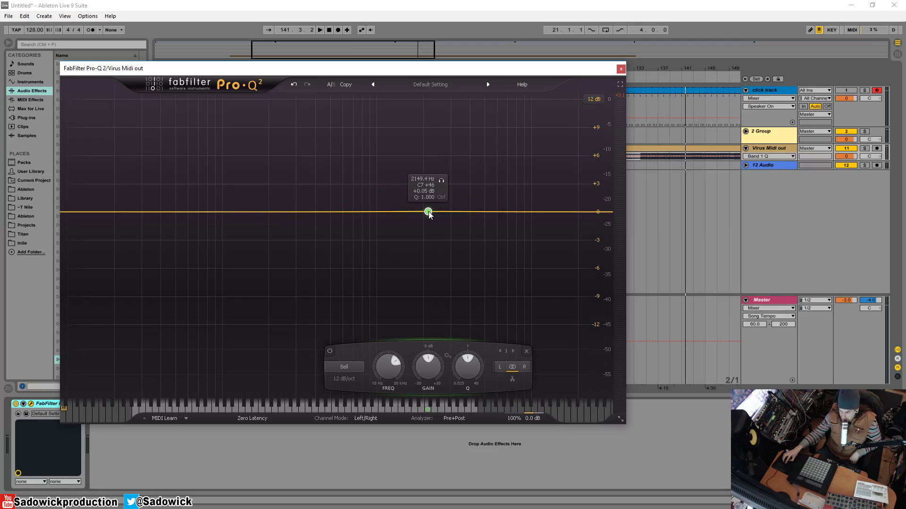
left_click_drag(541, 68, 516, 183)
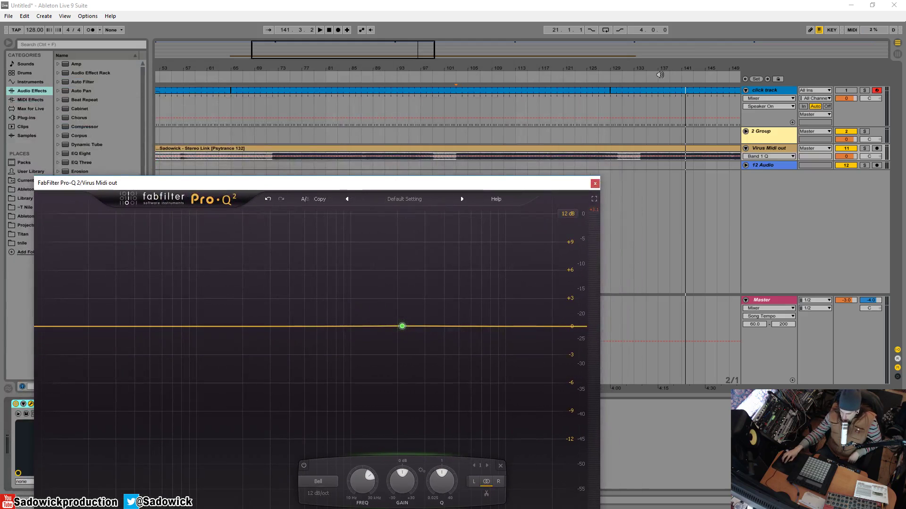
left_click(658, 74)
left_click_drag(515, 182, 519, 106)
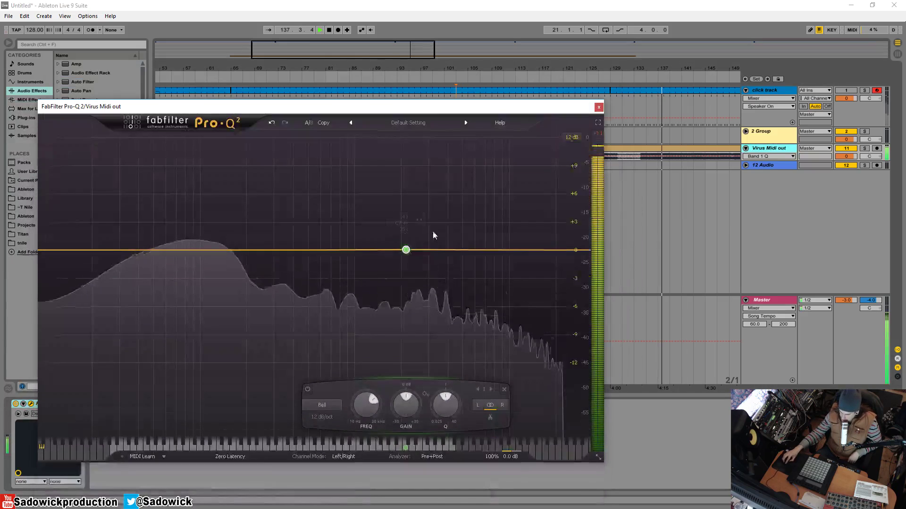
Step: Boost the bell band to about +12 dB near 2.9 kHz, restart playback, and enable Auto Gain to compare levels
left_click_drag(406, 250, 426, 141)
key("space")
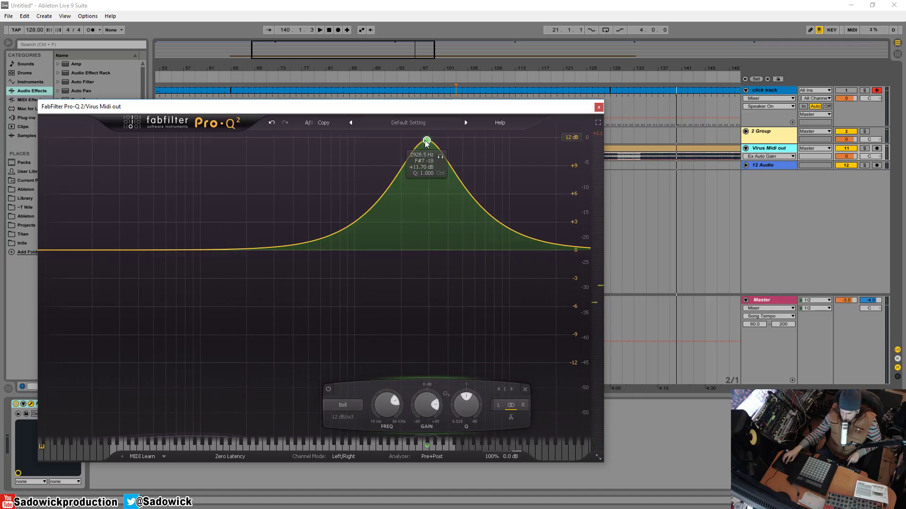
key("space")
left_click_drag(428, 144, 429, 139)
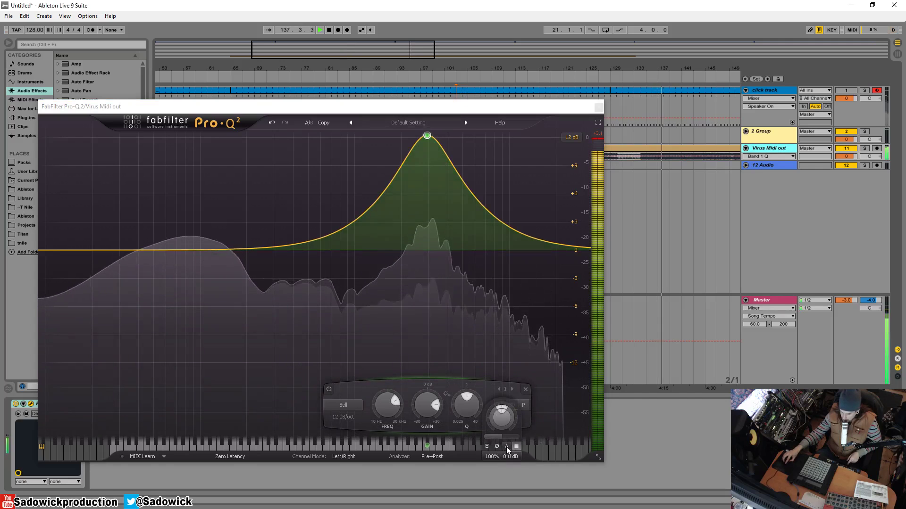
left_click(507, 447)
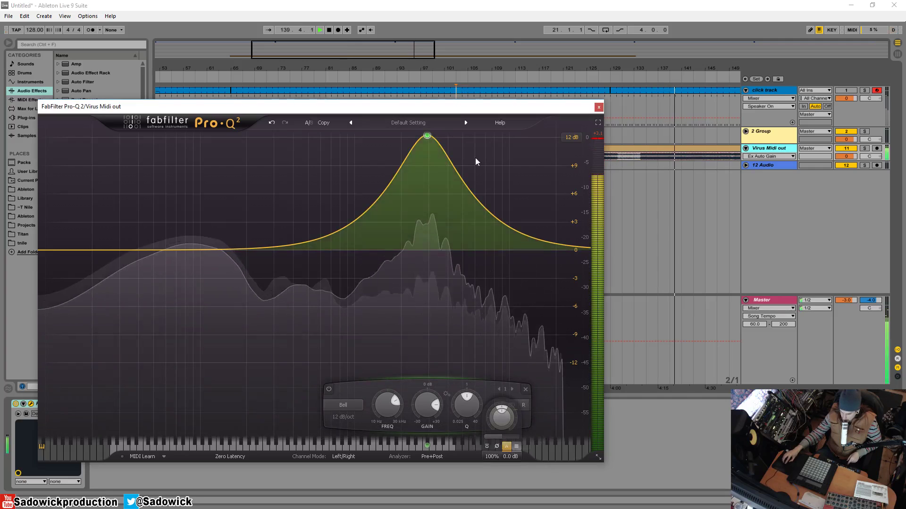
Step: Lower the bell band to about +0.55 dB at about 3990 Hz and stop playback
mouse_move(427, 136)
left_click_drag(428, 137, 448, 250)
double_click(448, 250)
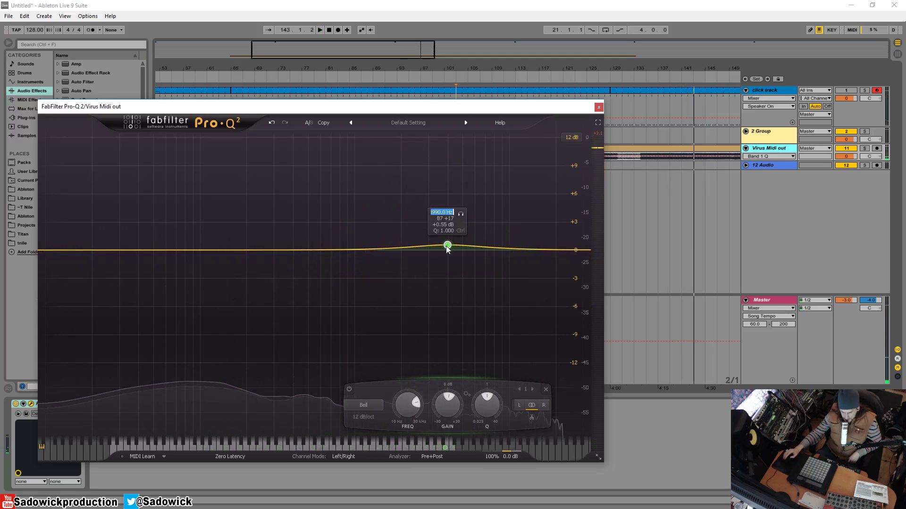
Step: Inspect the output's Gain Scale control and move the bell band to about 2949 Hz and +3.5 dB
left_click(515, 455)
mouse_move(507, 456)
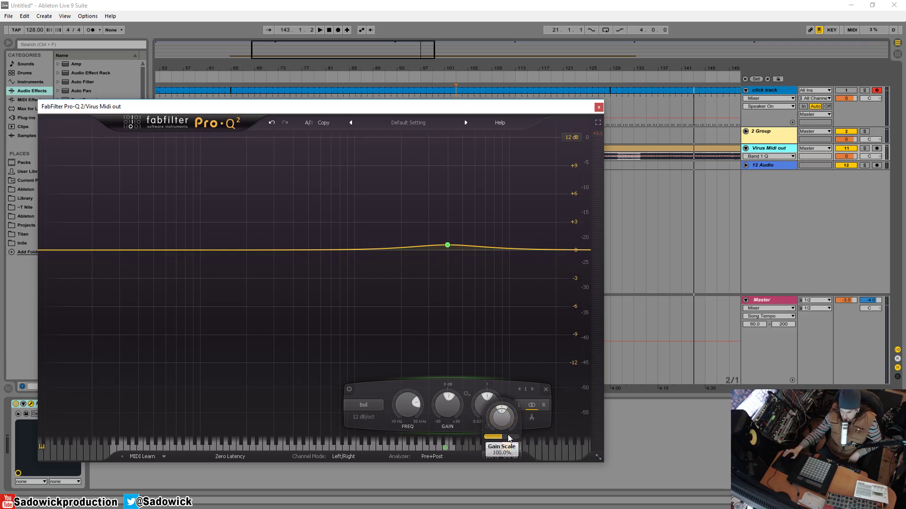
mouse_move(509, 438)
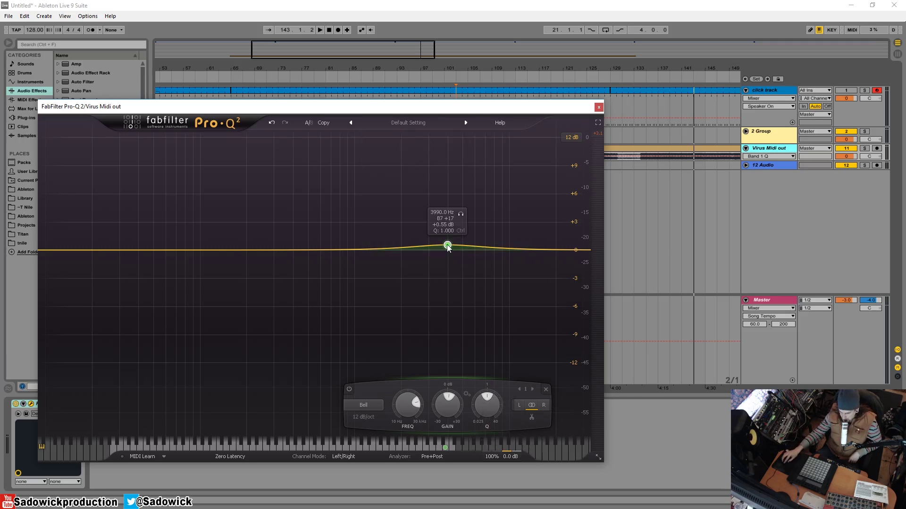
left_click_drag(447, 246, 428, 220)
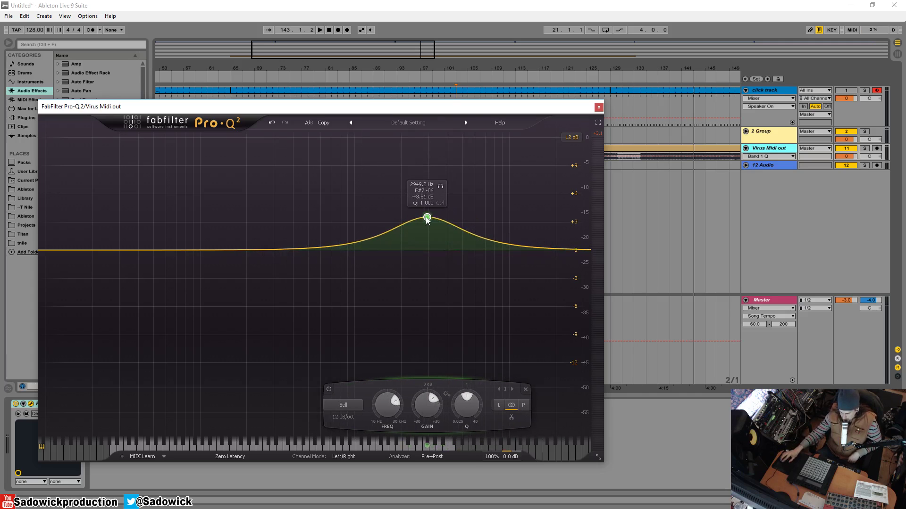